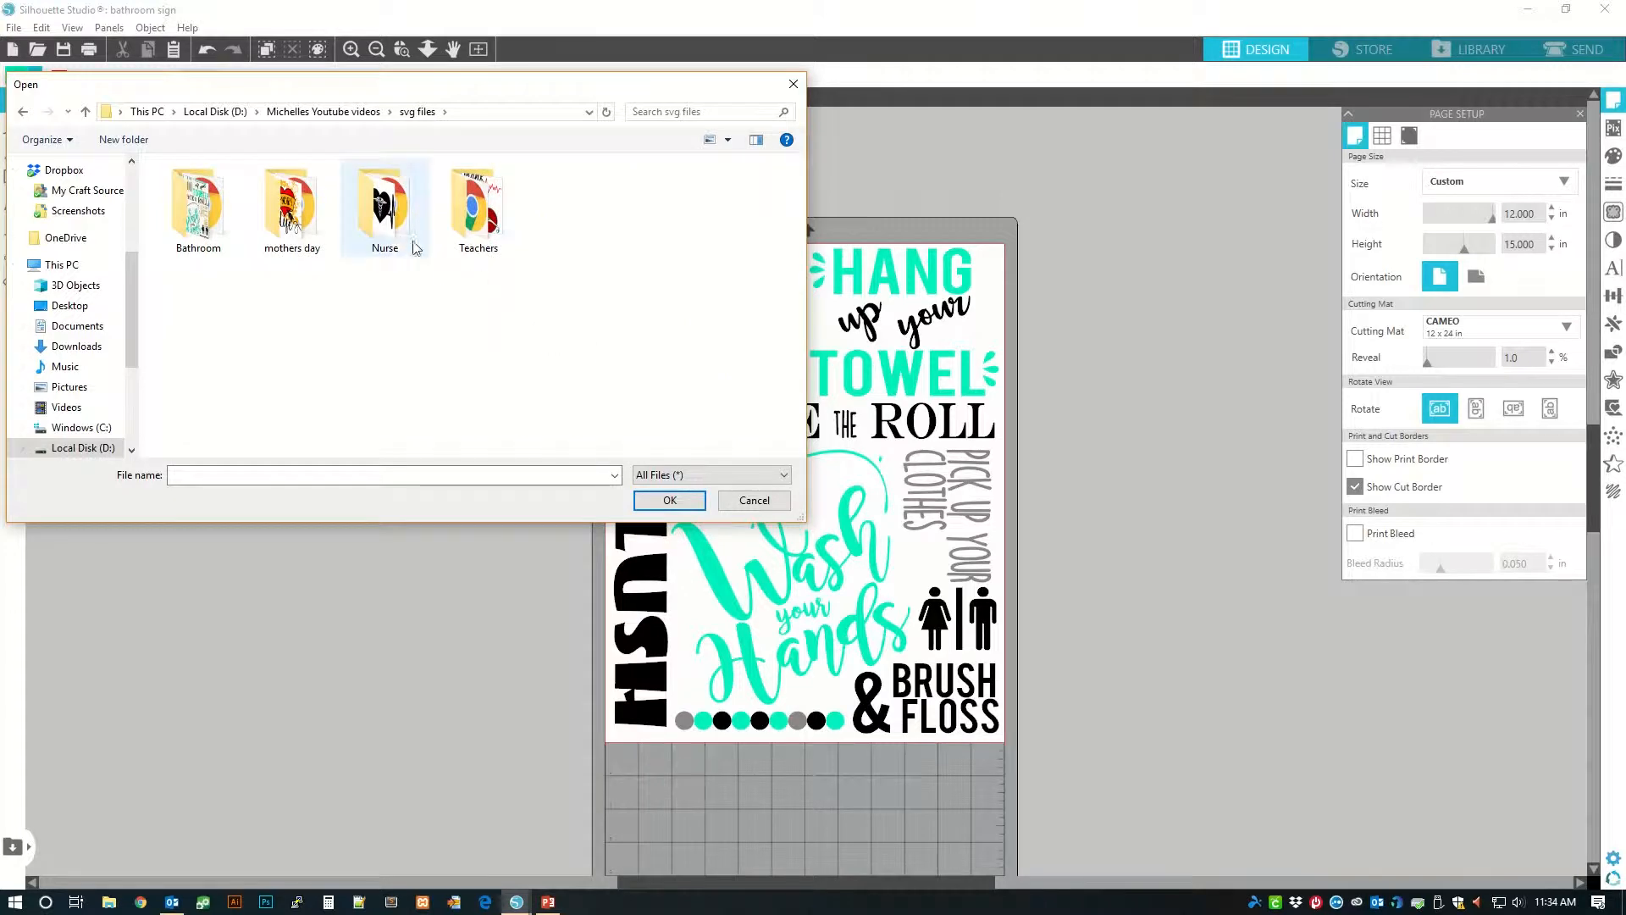
Try to open Bathroom Sign.svg from the Bathroom folder
double_click(198, 208)
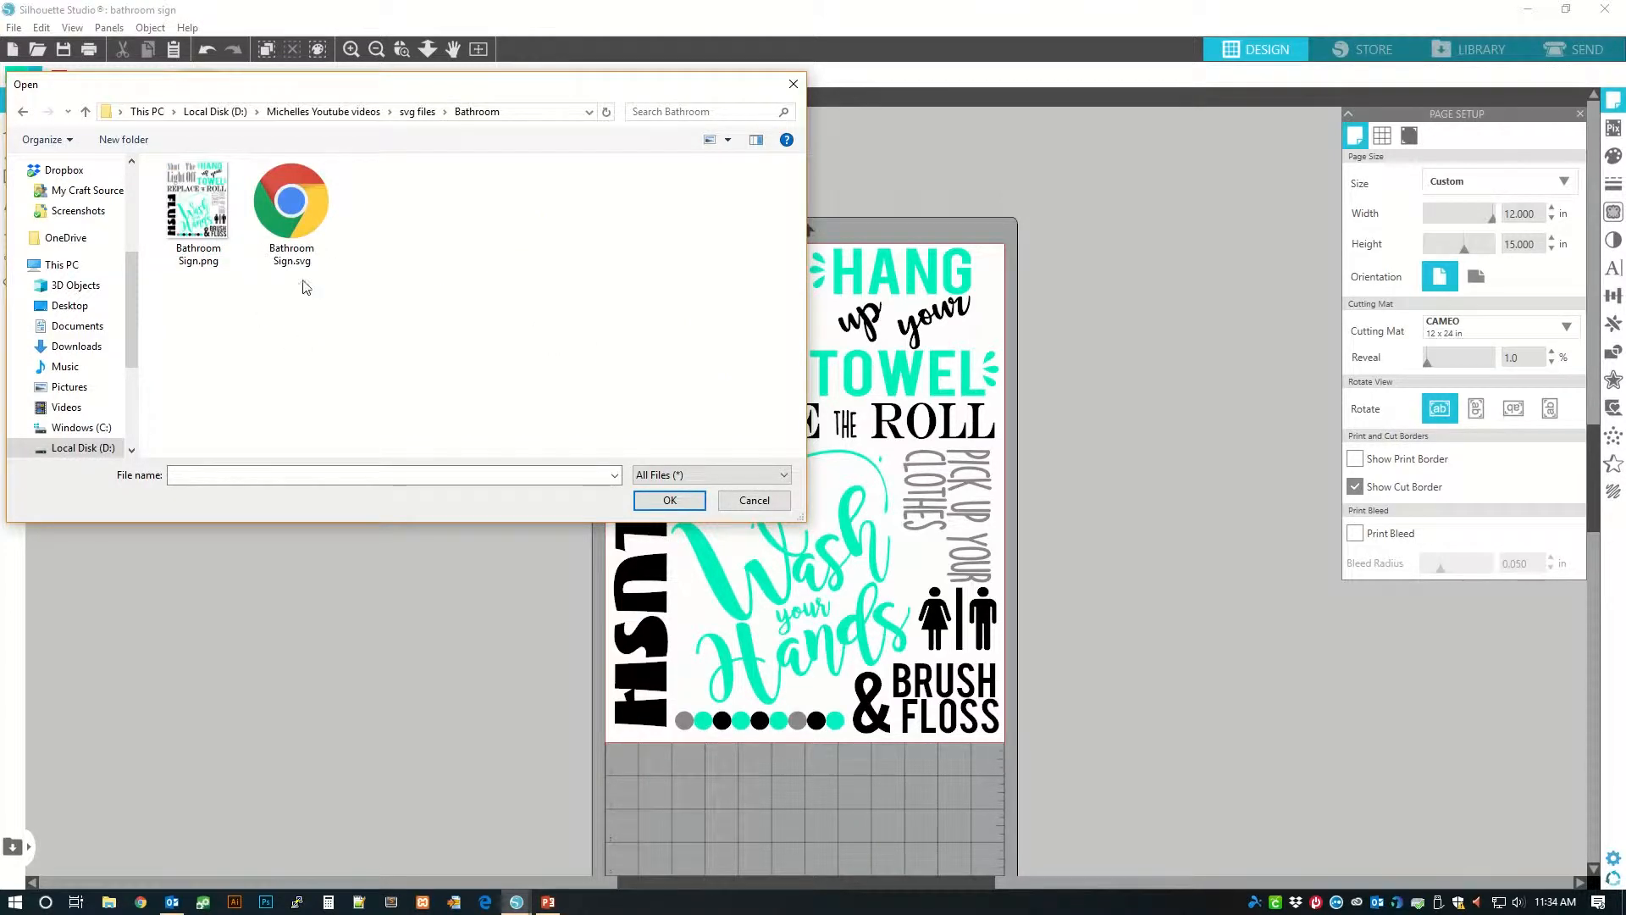
click(295, 222)
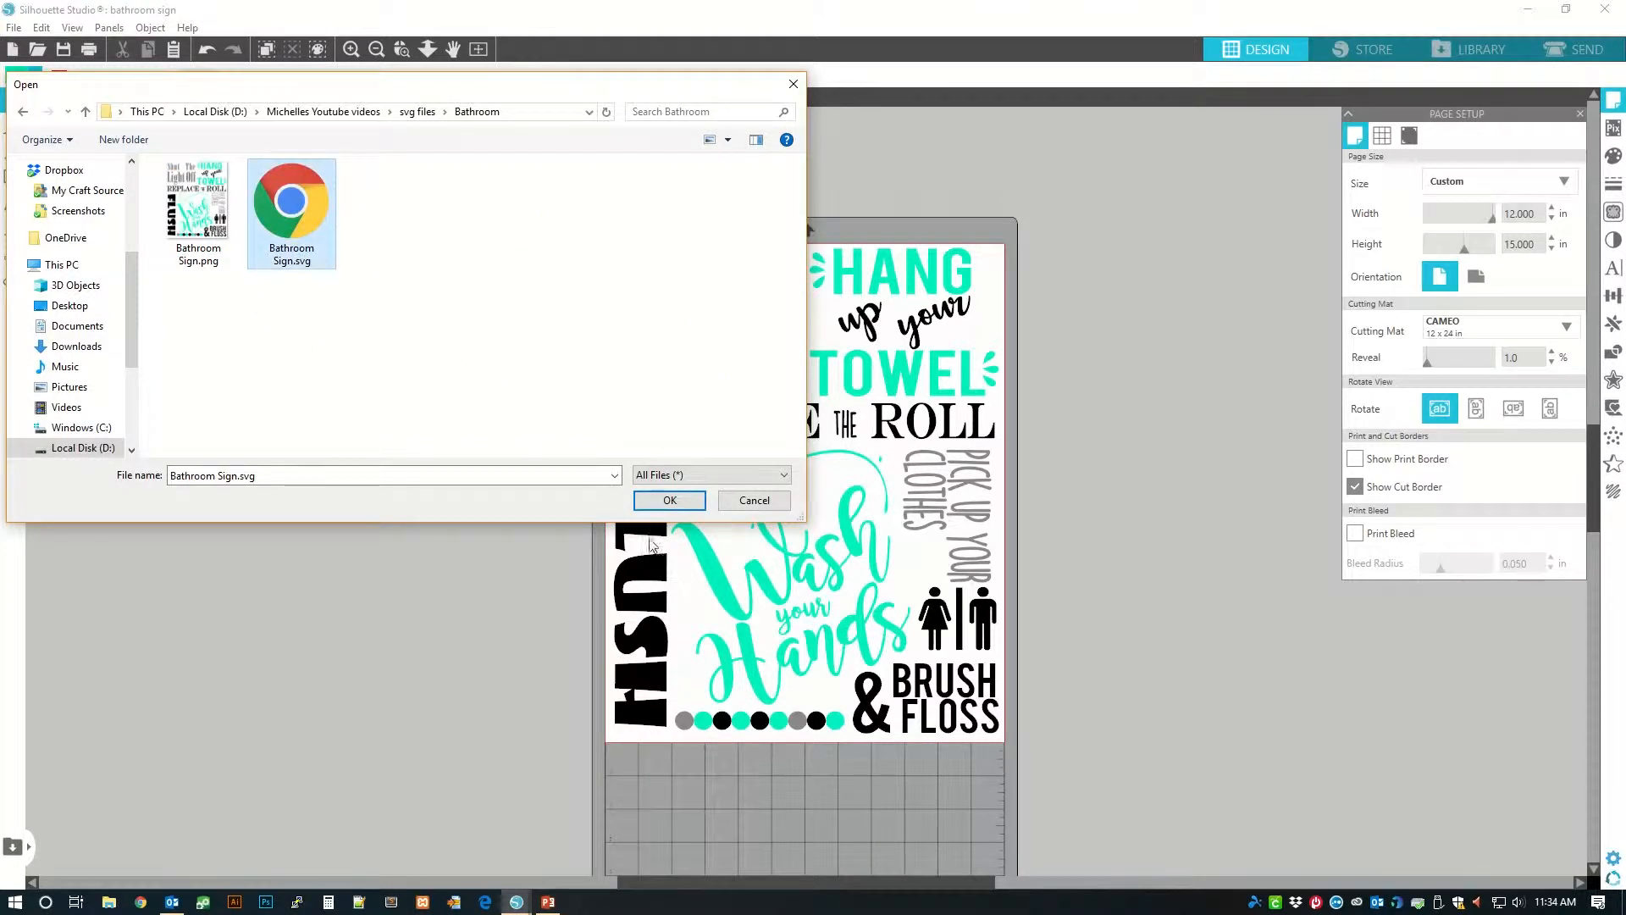
click(669, 499)
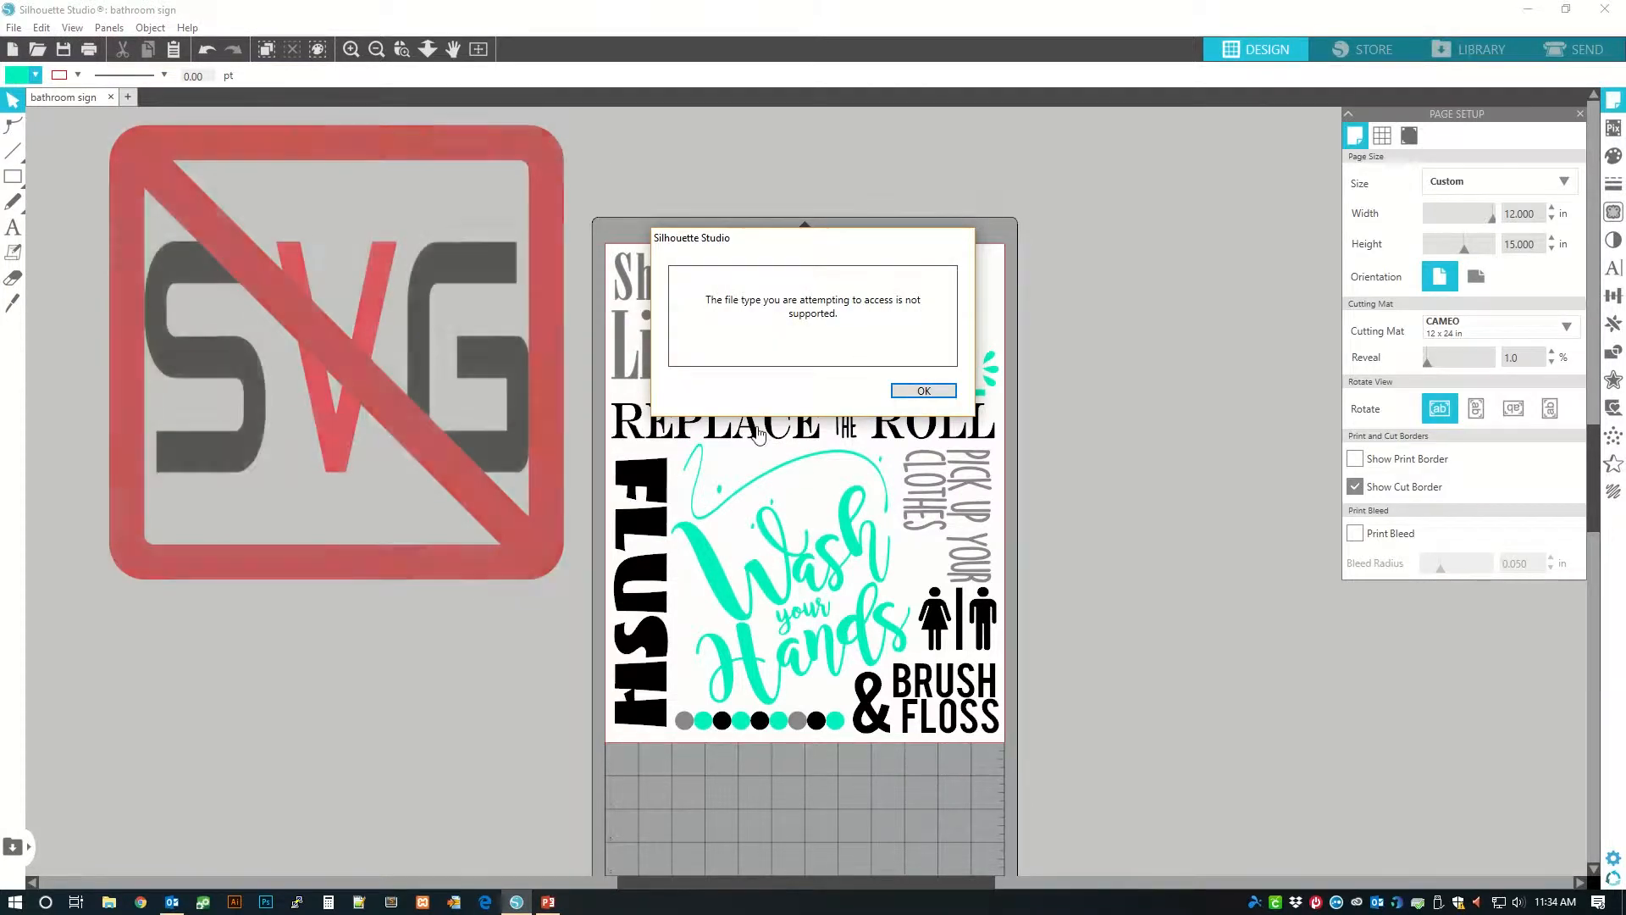
click(923, 390)
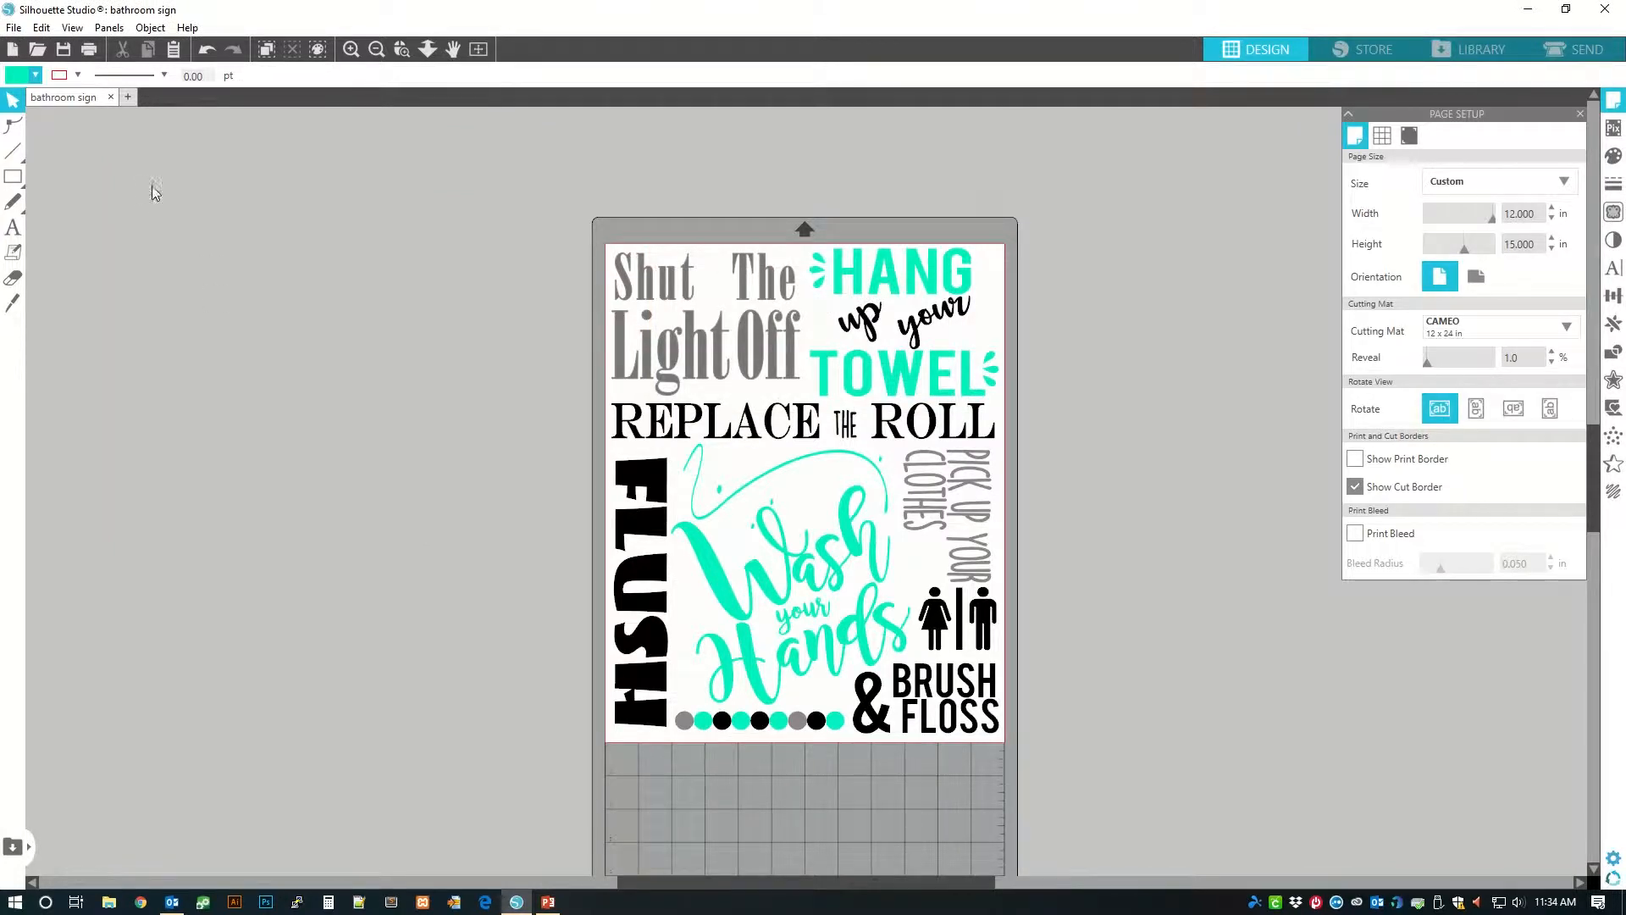
Open Bathroom Sign.png from the Bathroom folder
click(14, 27)
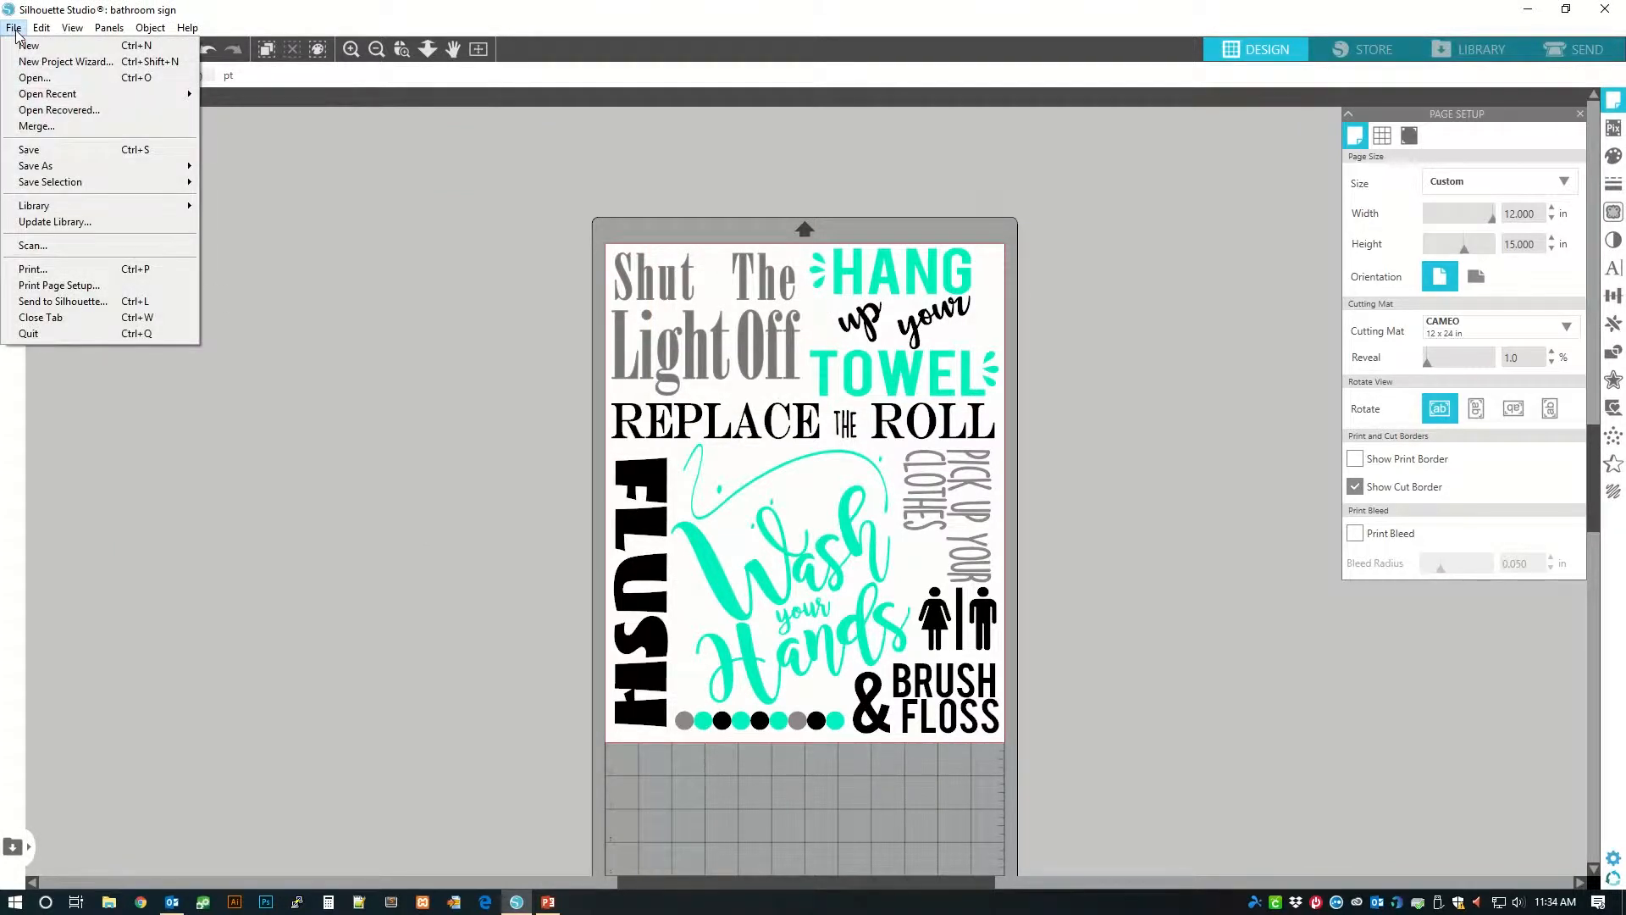
click(34, 77)
click(188, 216)
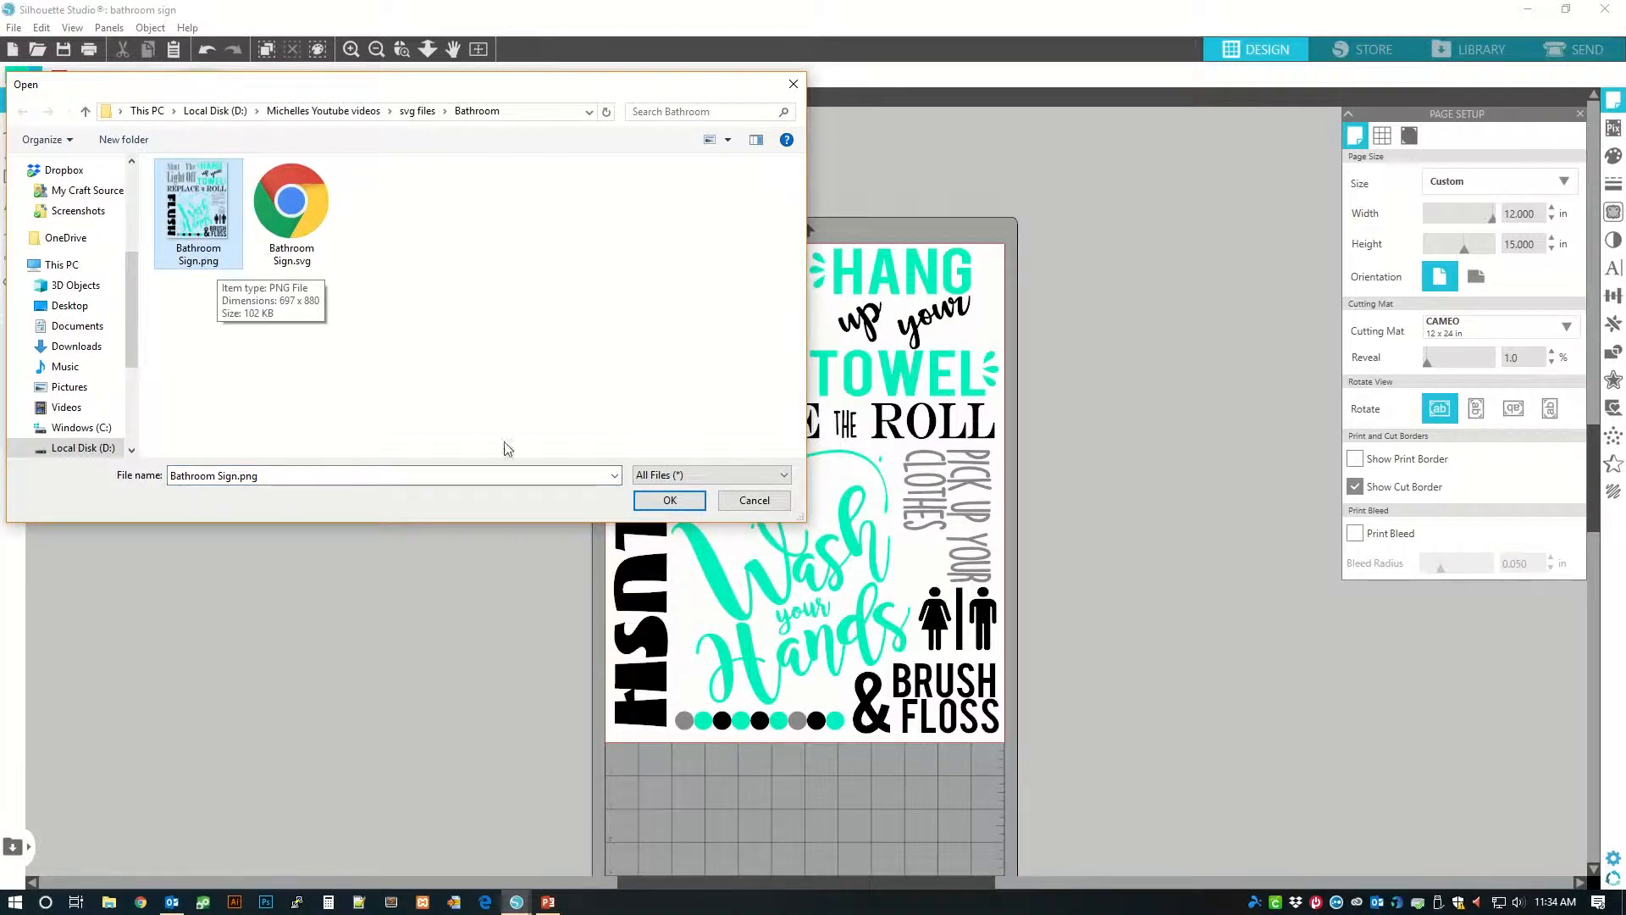
click(673, 506)
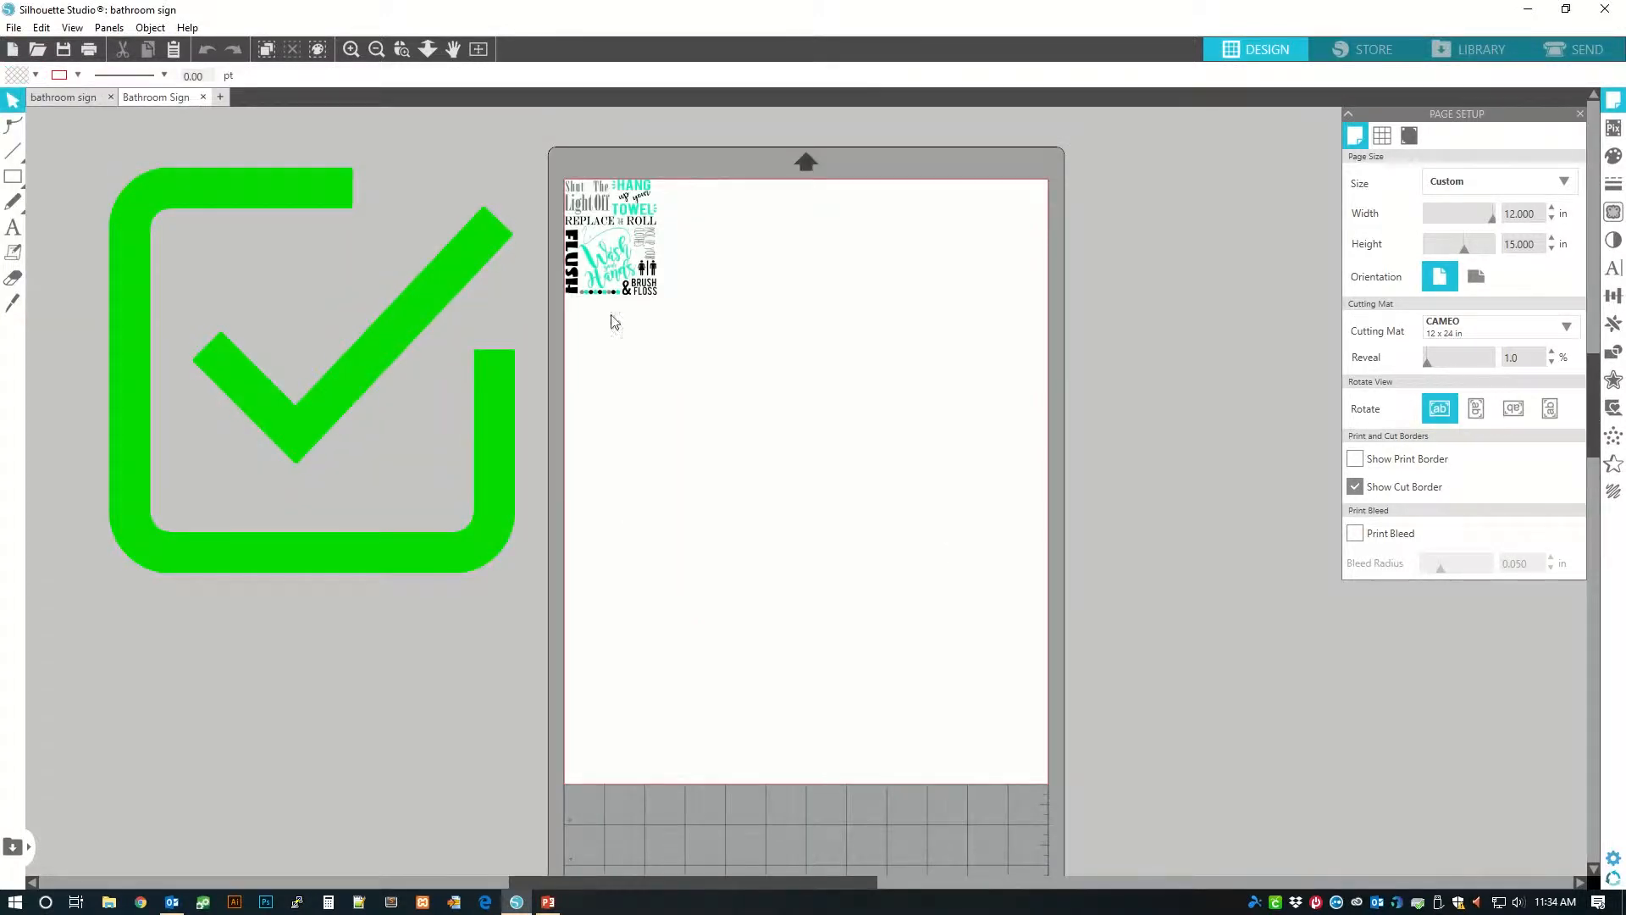
Enlarge the sign image to about 9.45 by 11.93 in and position it within the 12 by 12 in page
drag(663, 304, 1045, 715)
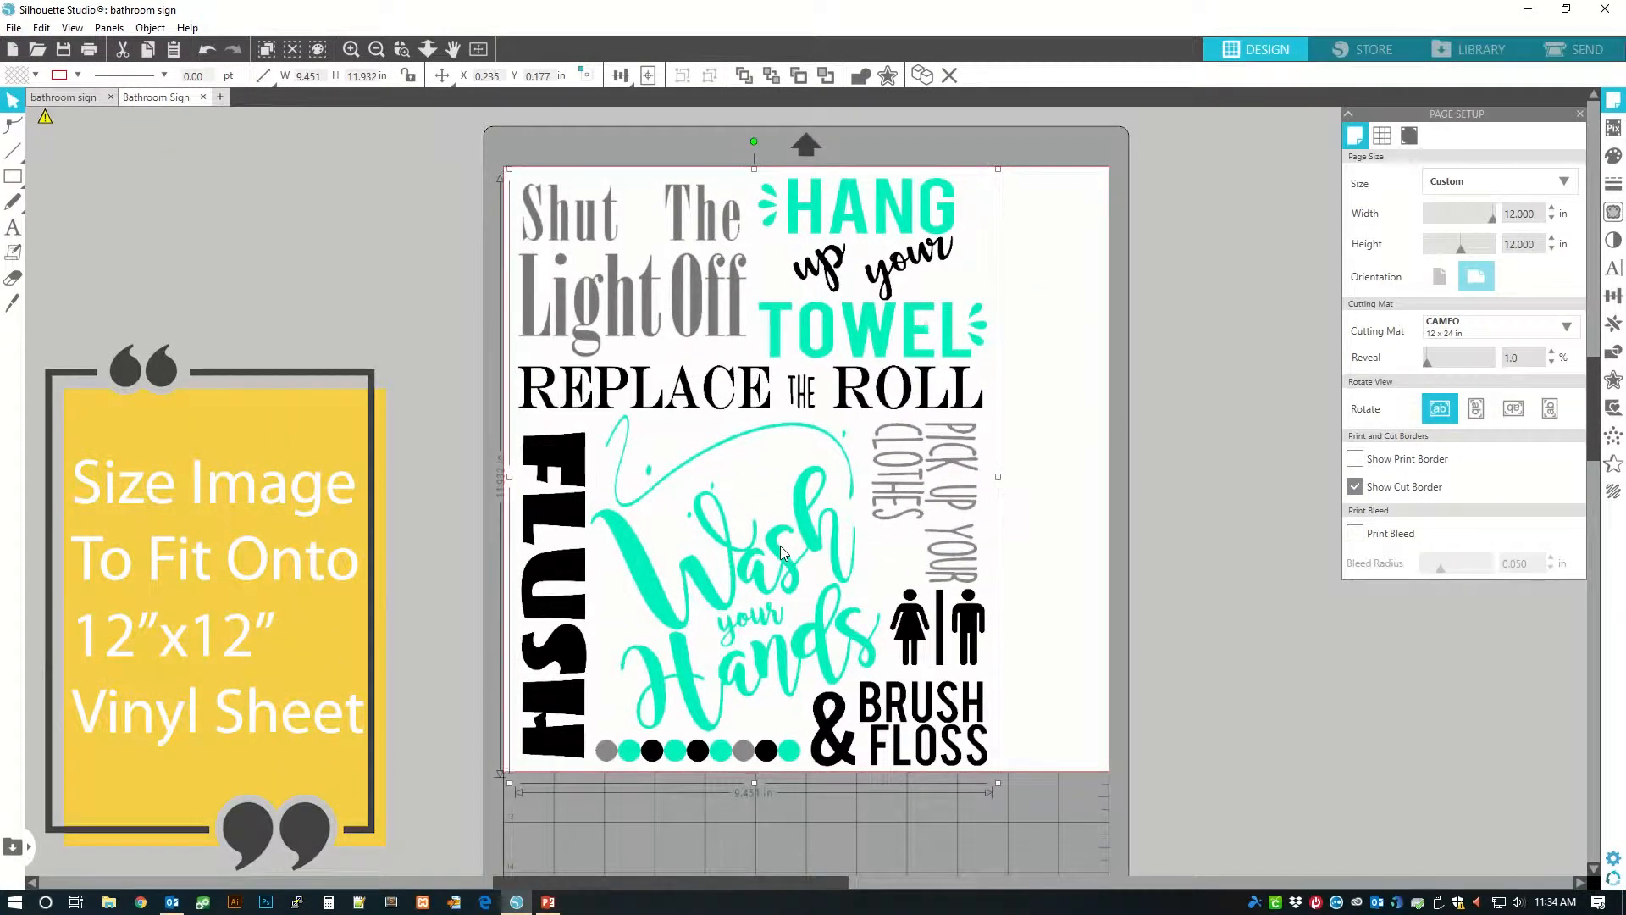
drag(780, 545, 779, 541)
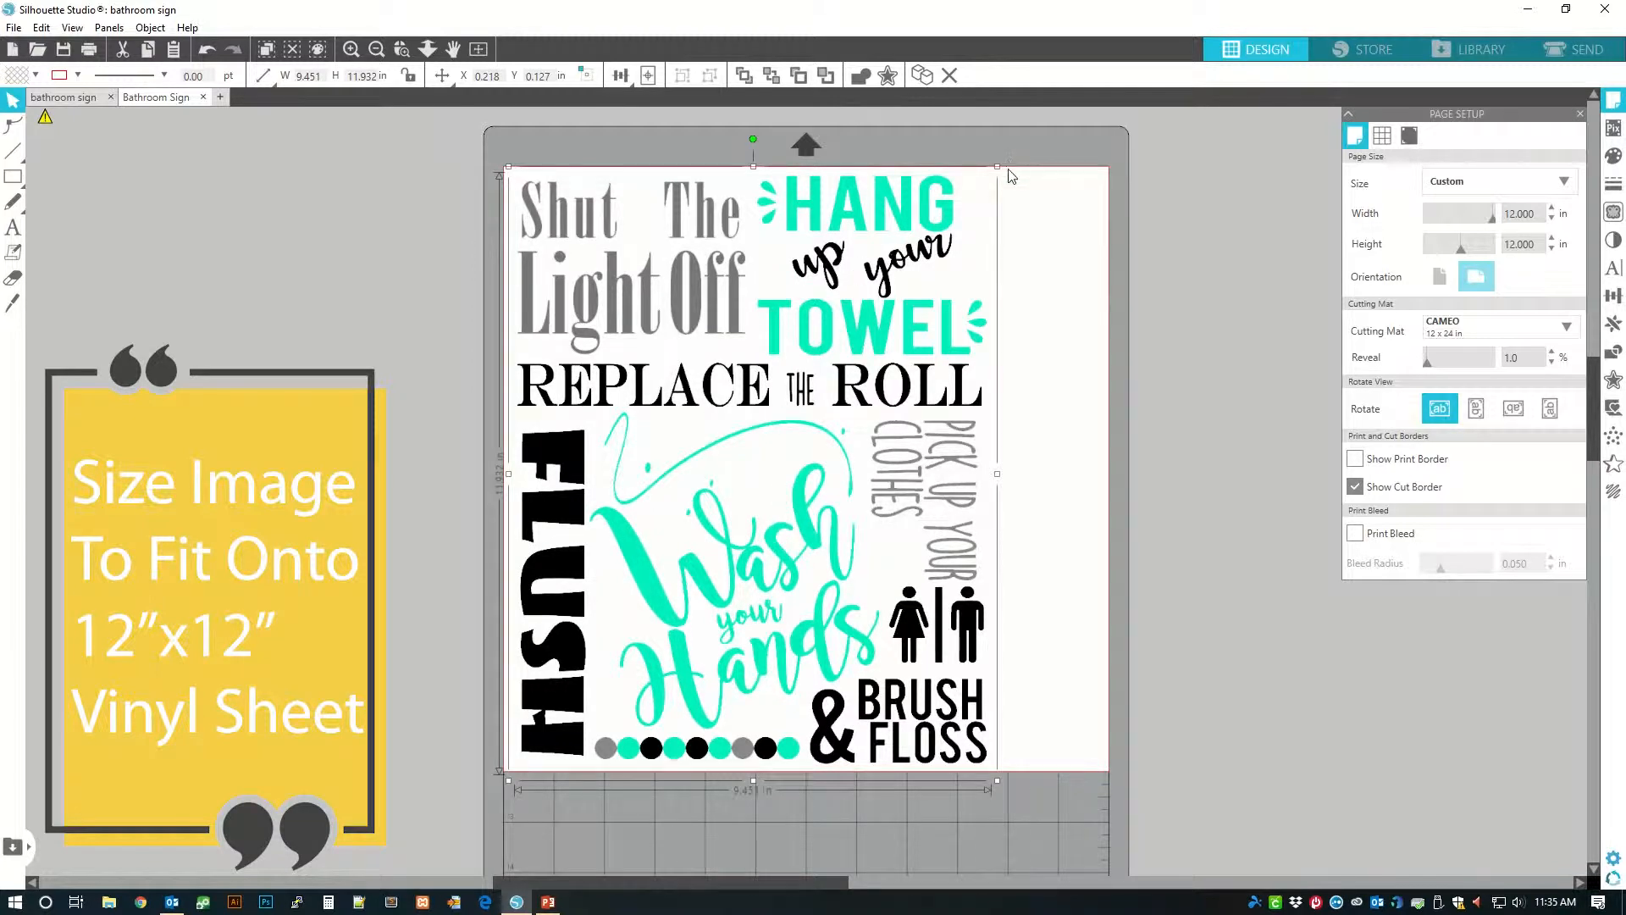
drag(855, 339, 856, 337)
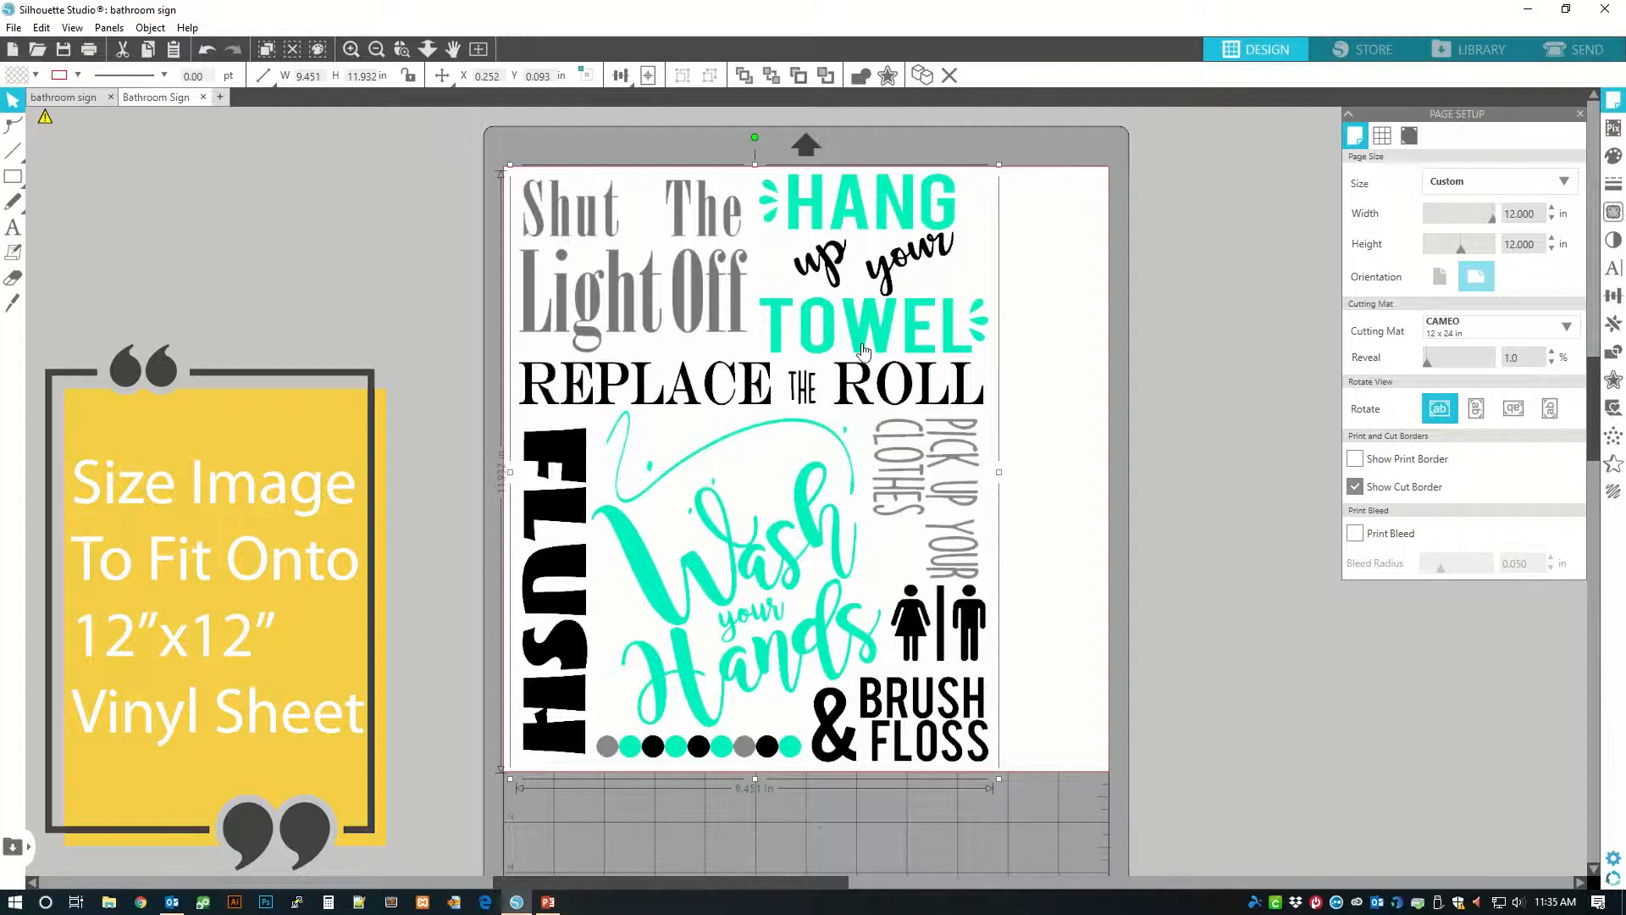
click(1233, 468)
Select a trace area enclosing the entire bathroom sign image
click(1613, 212)
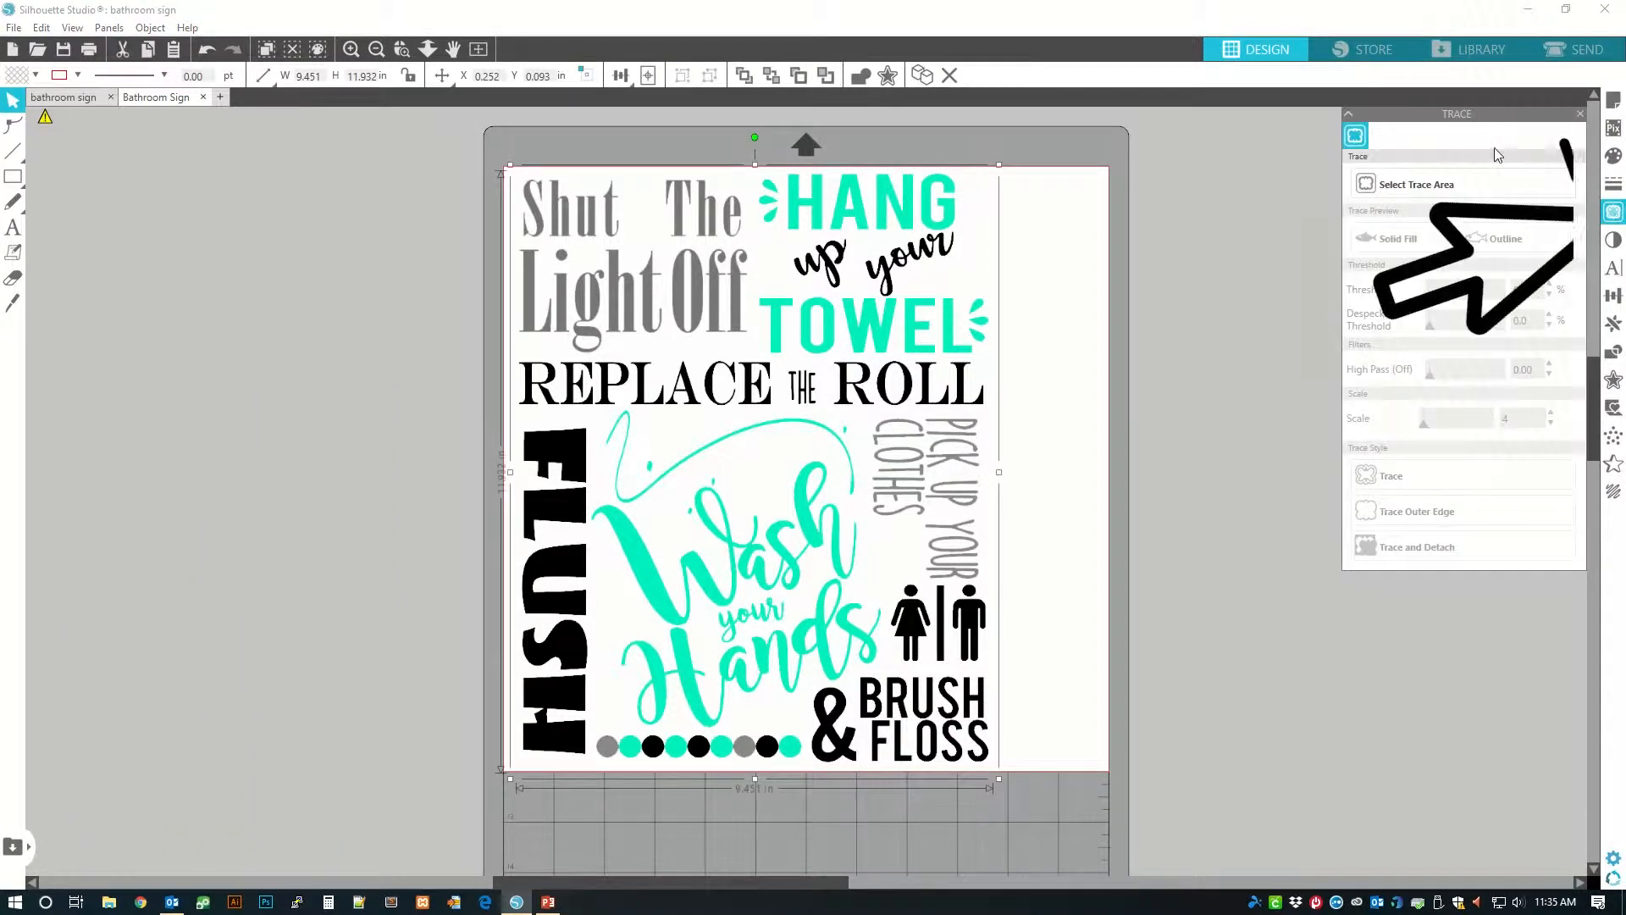
click(1442, 188)
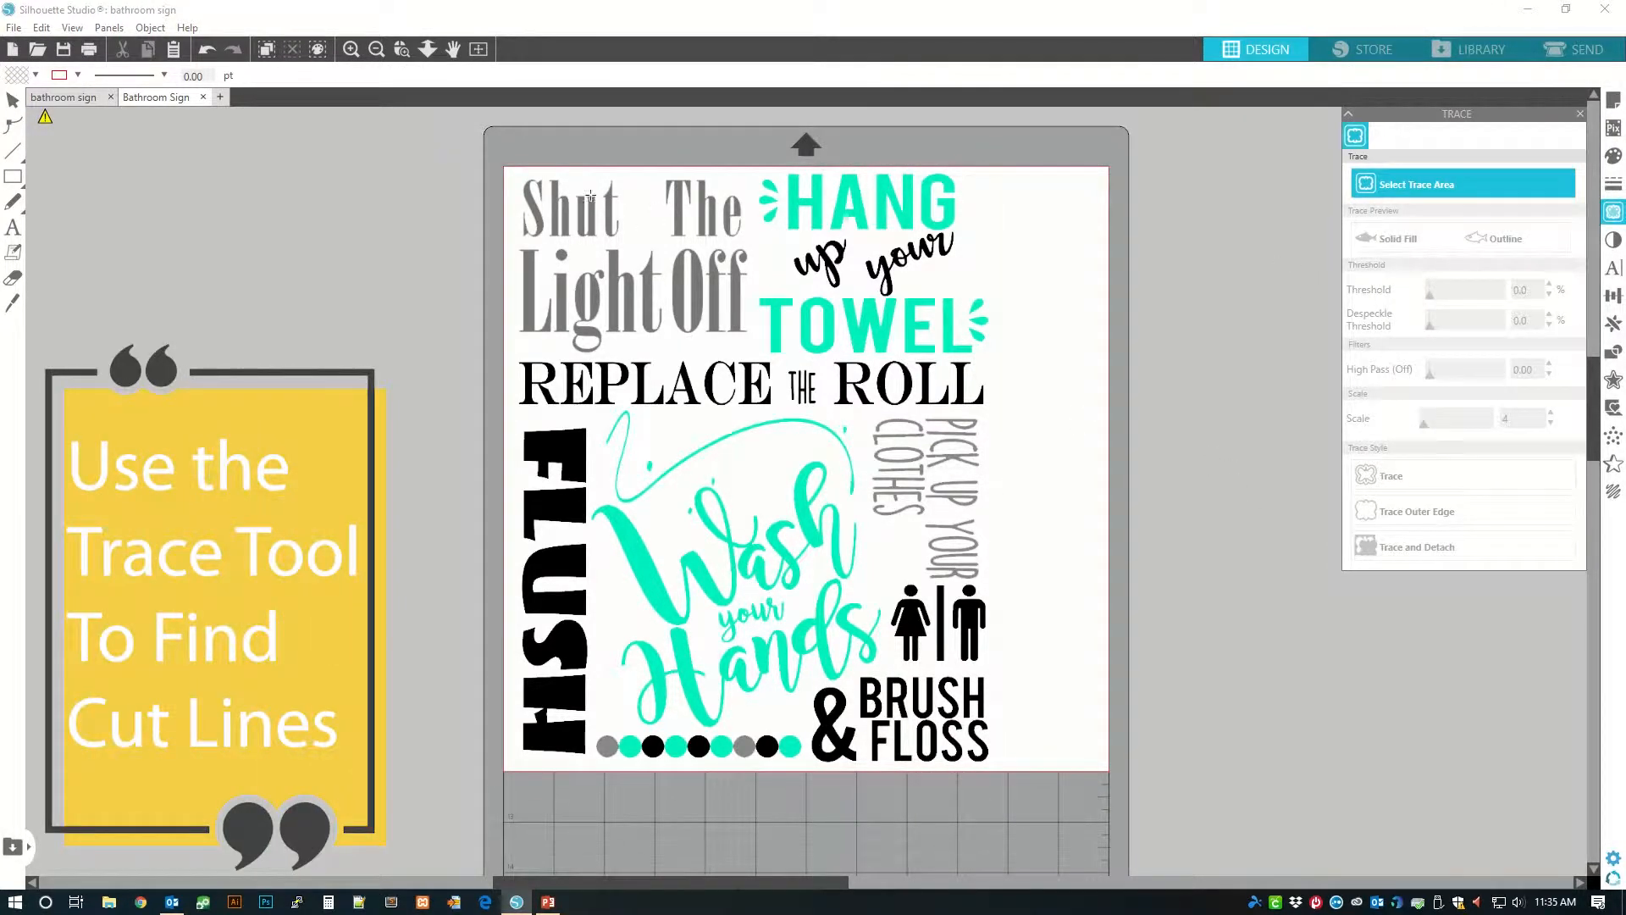
mouse_move(504, 165)
mouse_down()
mouse_move(544, 254)
mouse_move(898, 546)
mouse_move(909, 671)
mouse_move(1025, 769)
mouse_up()
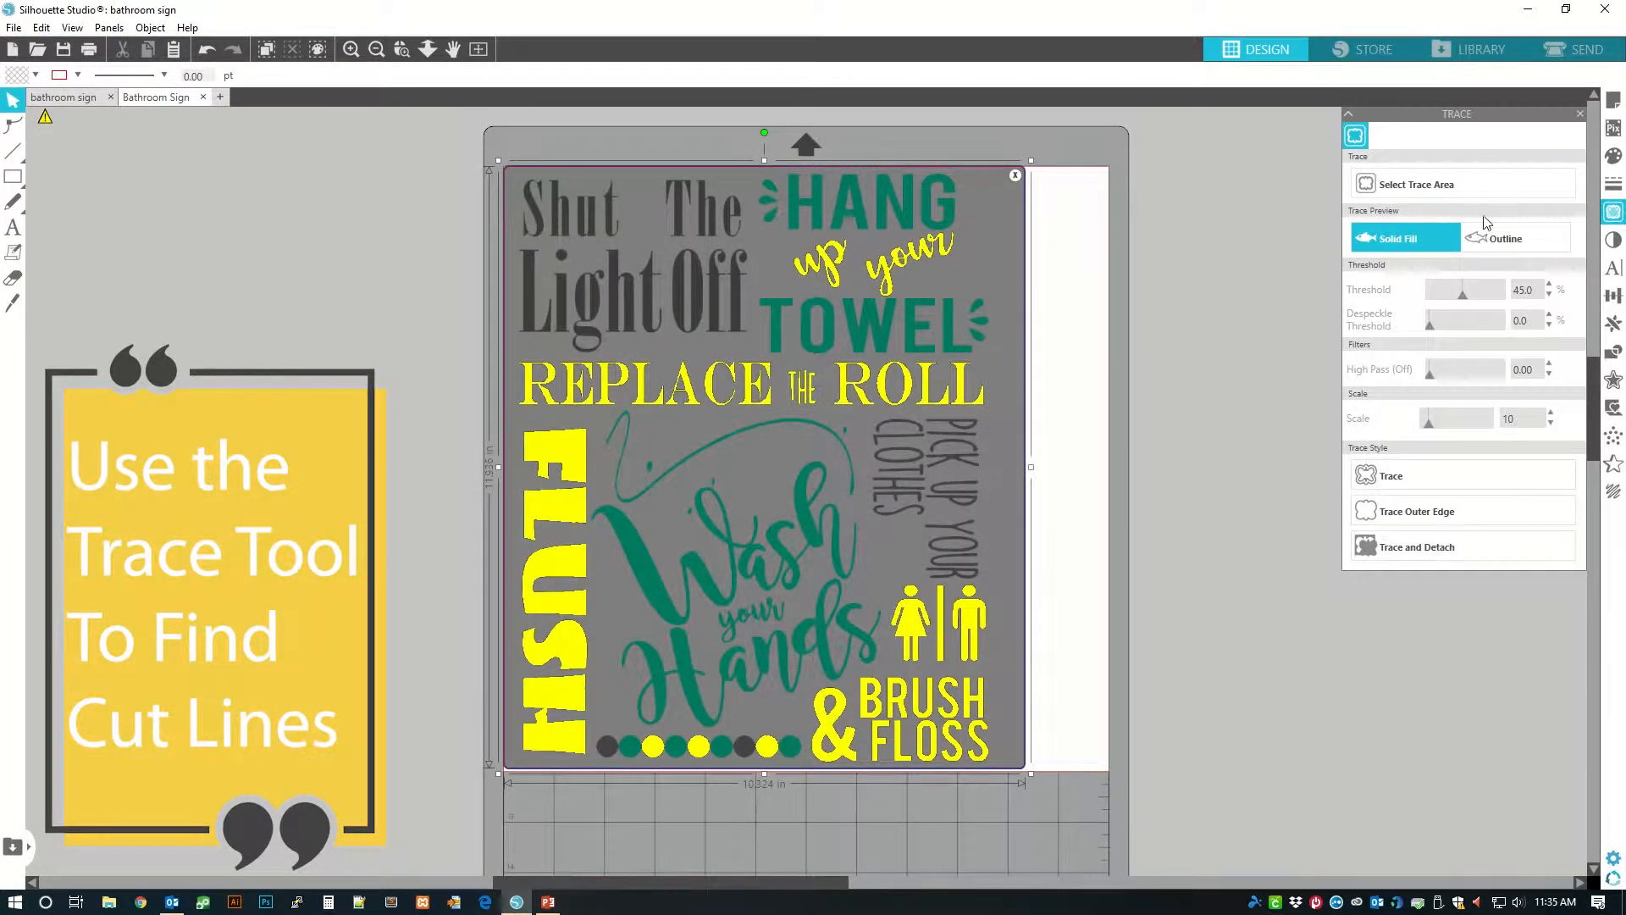
Preview the trace as an outline and adjust it to 74% threshold, 6% despeckle threshold and scale 43
click(1501, 246)
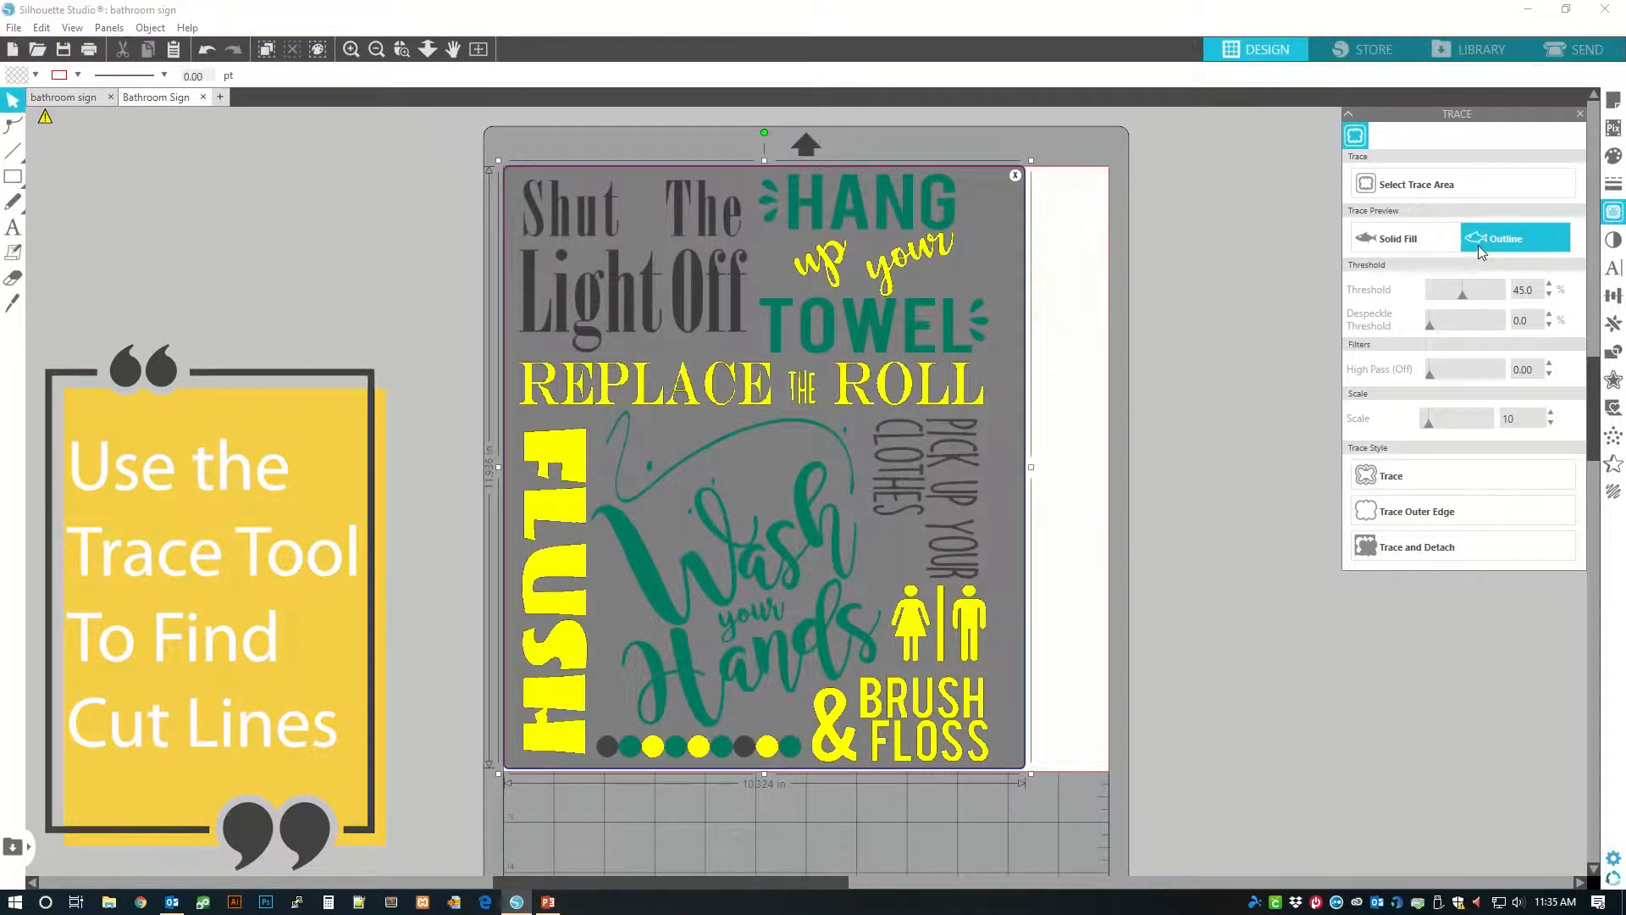
drag(1461, 299, 1486, 305)
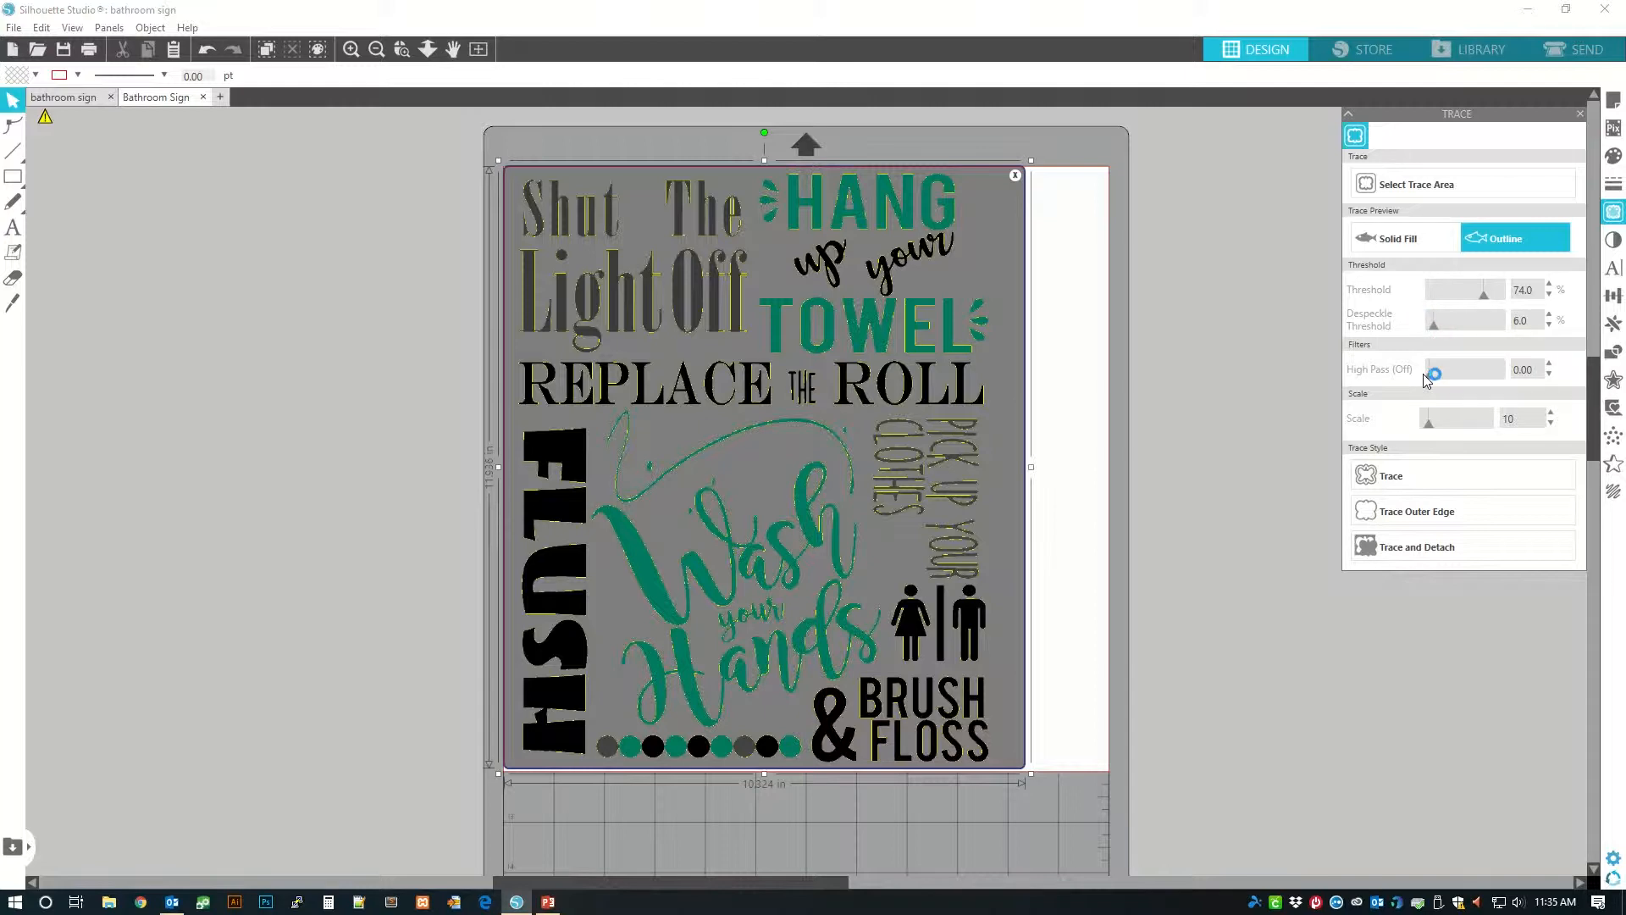
drag(1448, 428, 1457, 432)
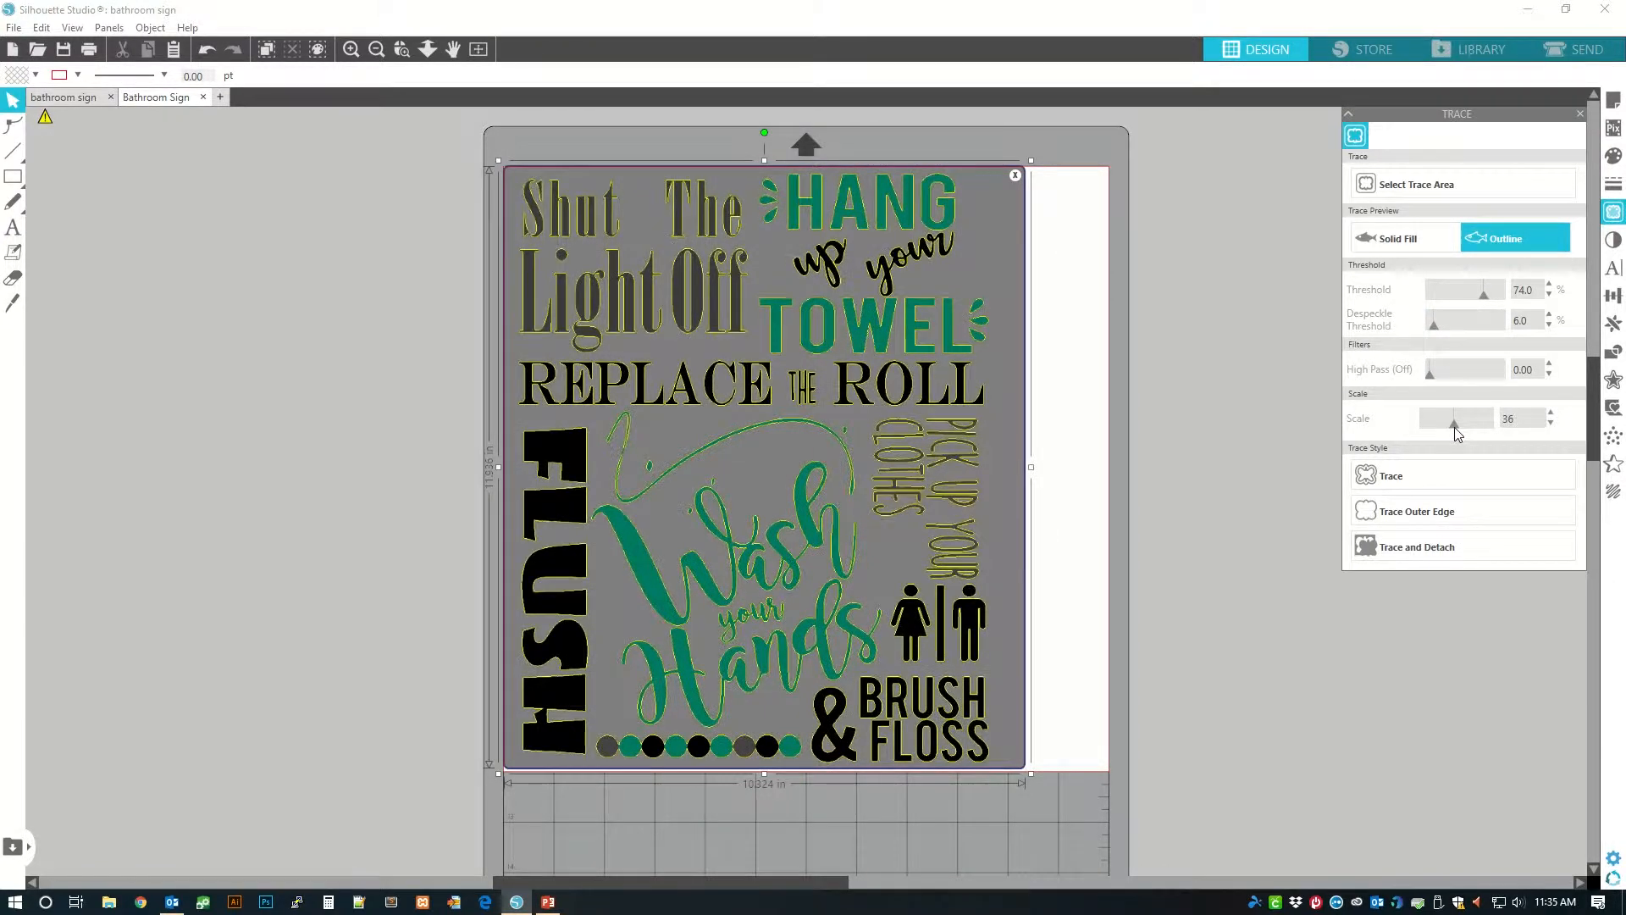
drag(1458, 434, 1464, 434)
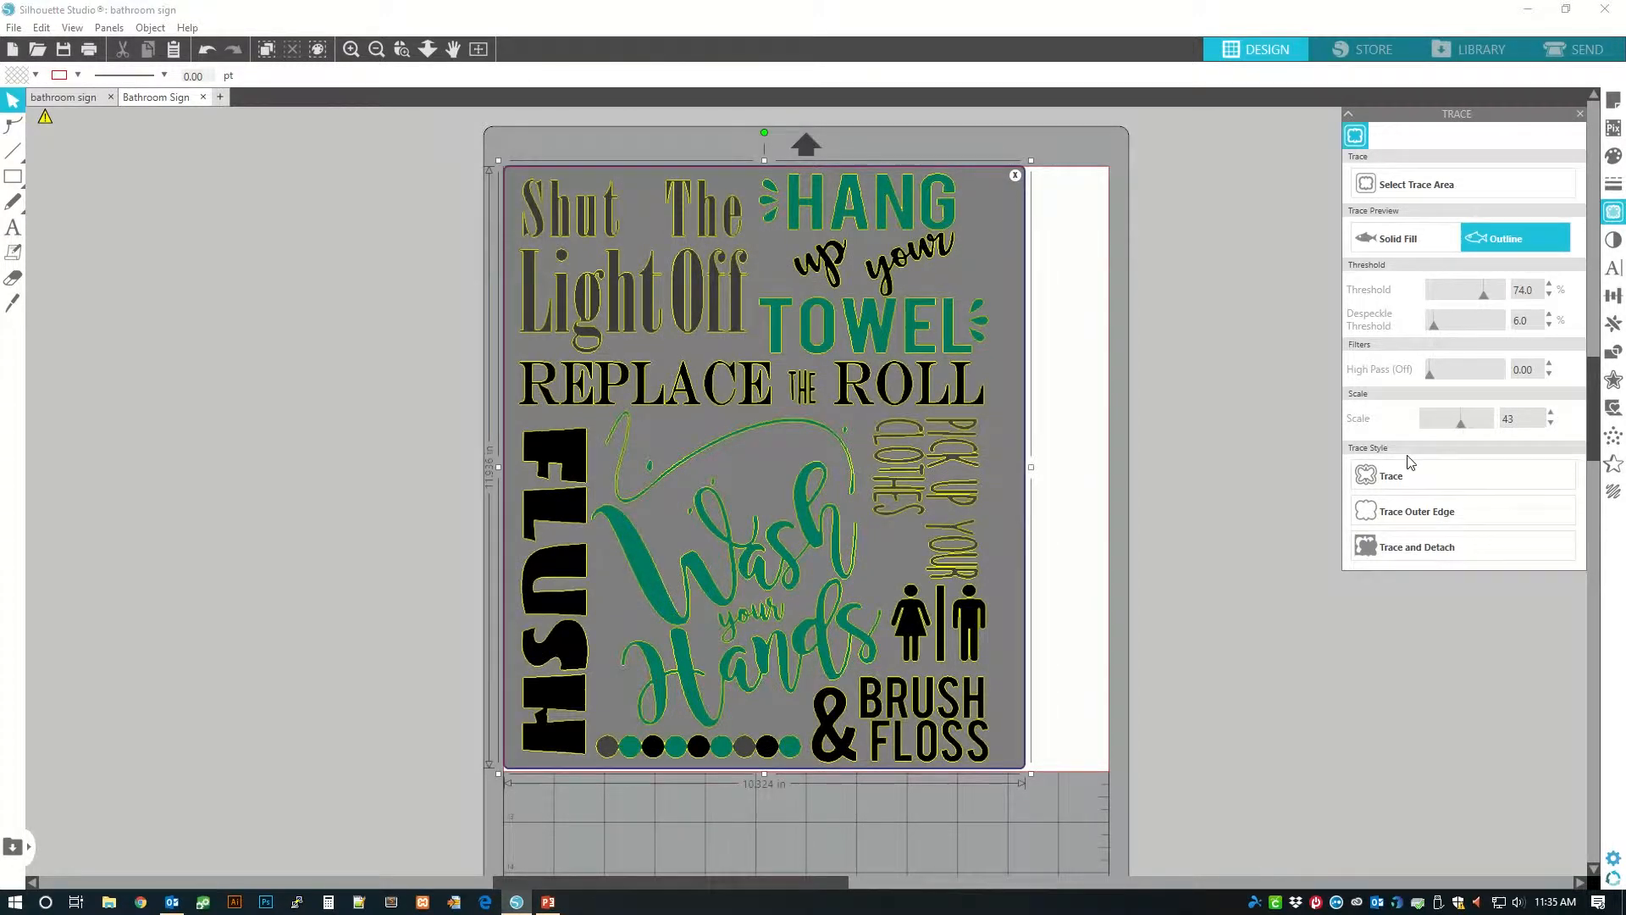
Trace the sign image and move the original picture off the page, leaving the traced cut lines in place
click(1391, 475)
mouse_move(762, 477)
mouse_down()
mouse_move(418, 429)
mouse_move(176, 435)
mouse_move(139, 459)
mouse_up()
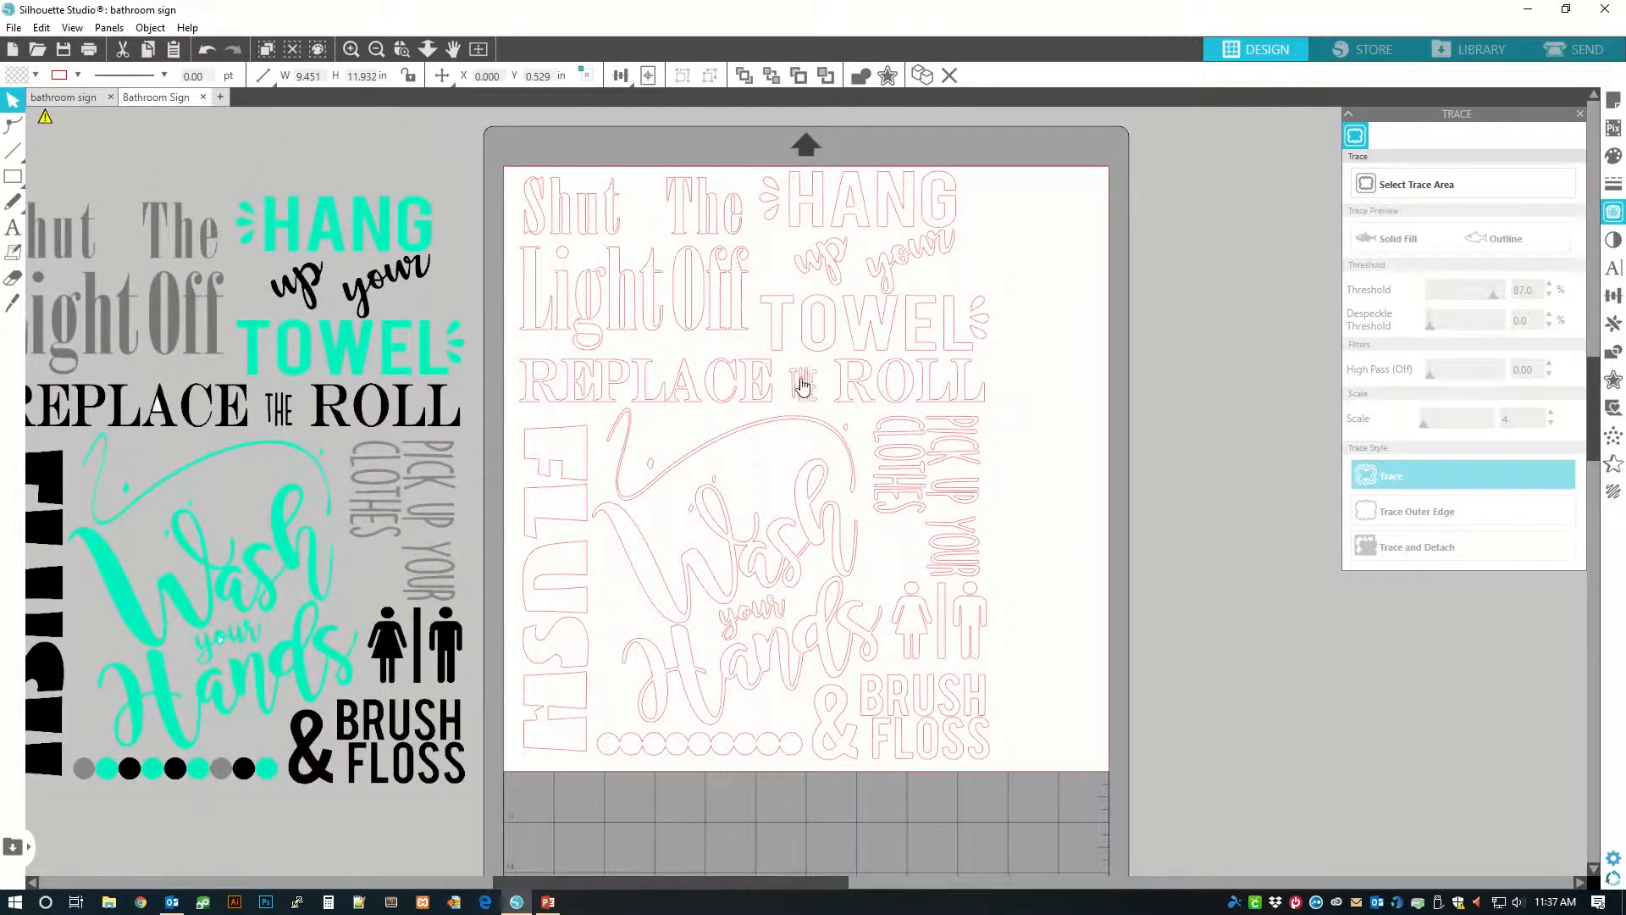
click(802, 374)
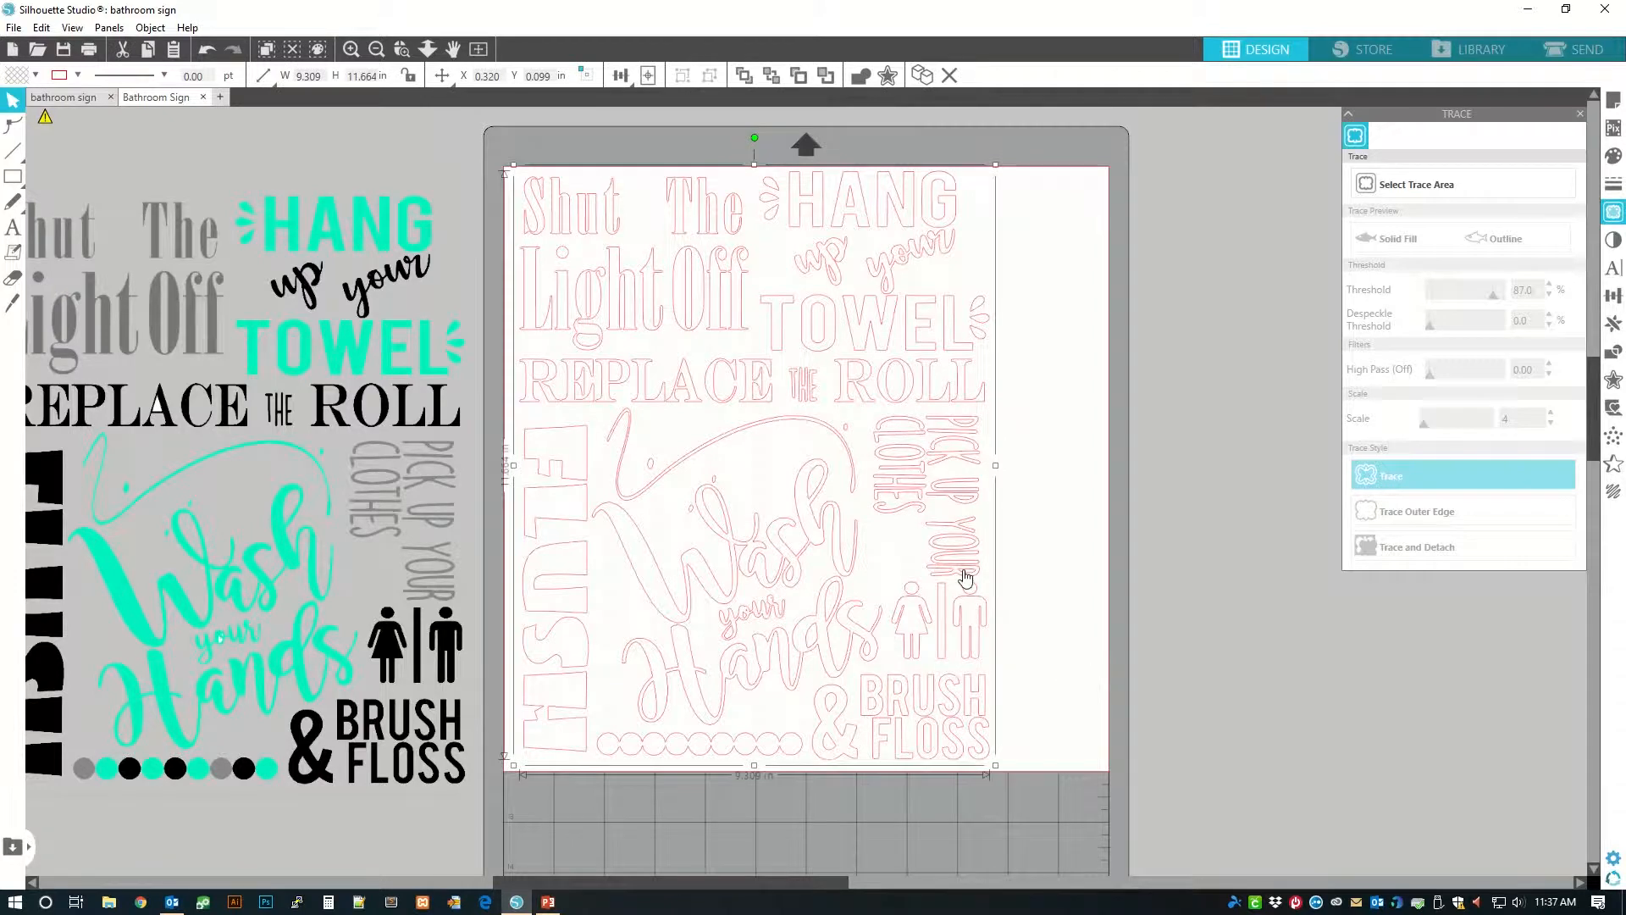
click(883, 345)
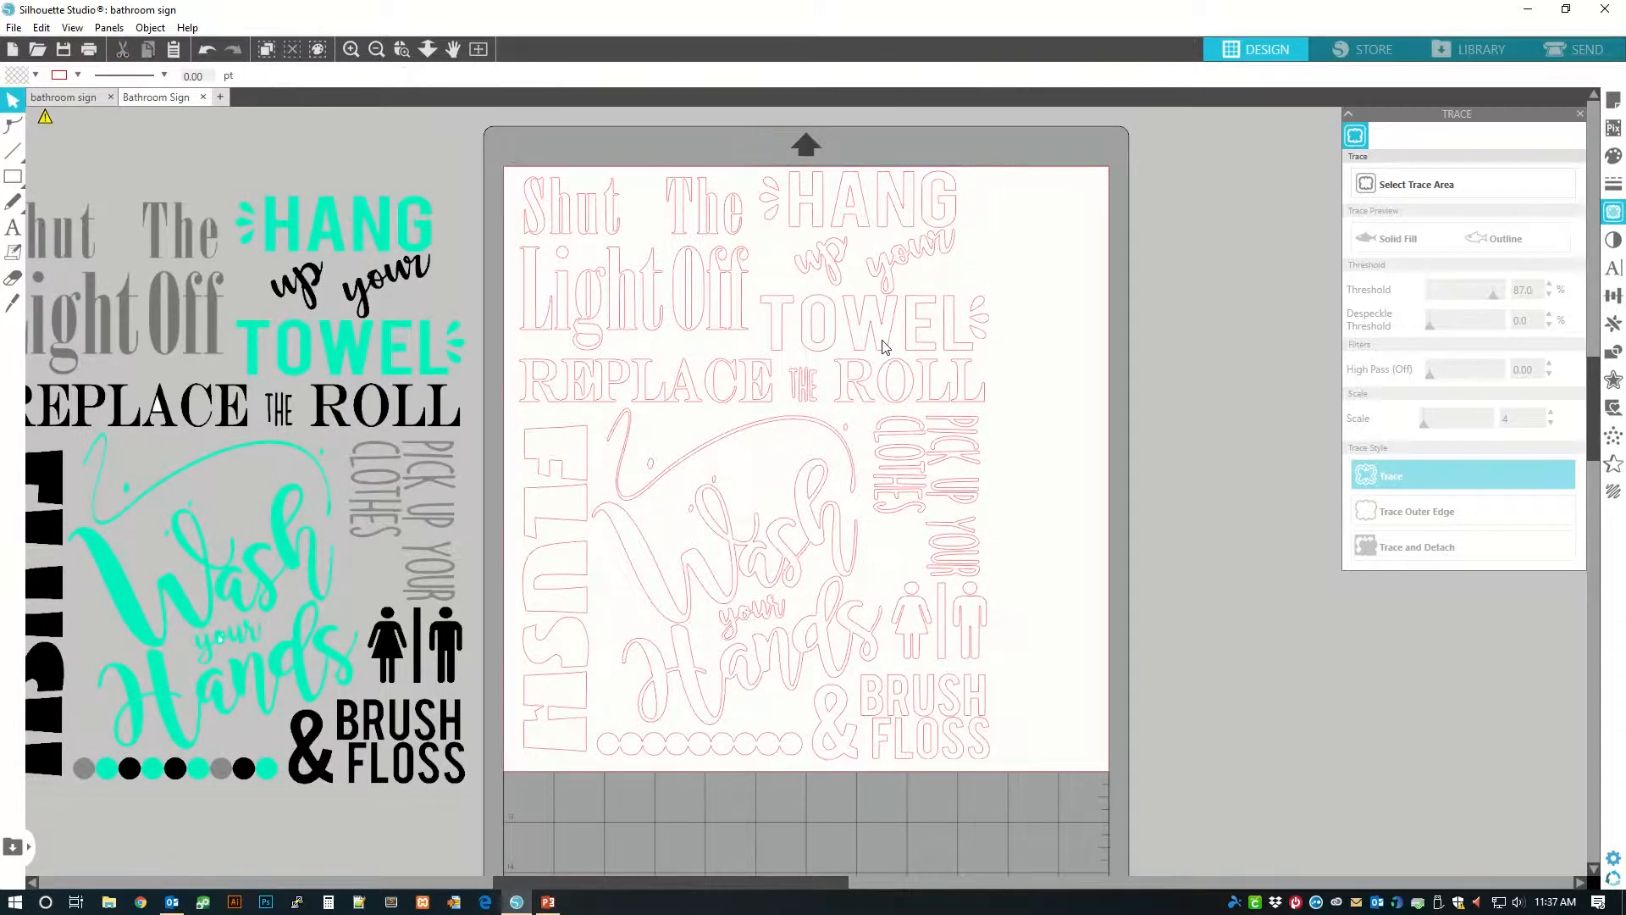
Fill the whole traced design with black
click(1614, 155)
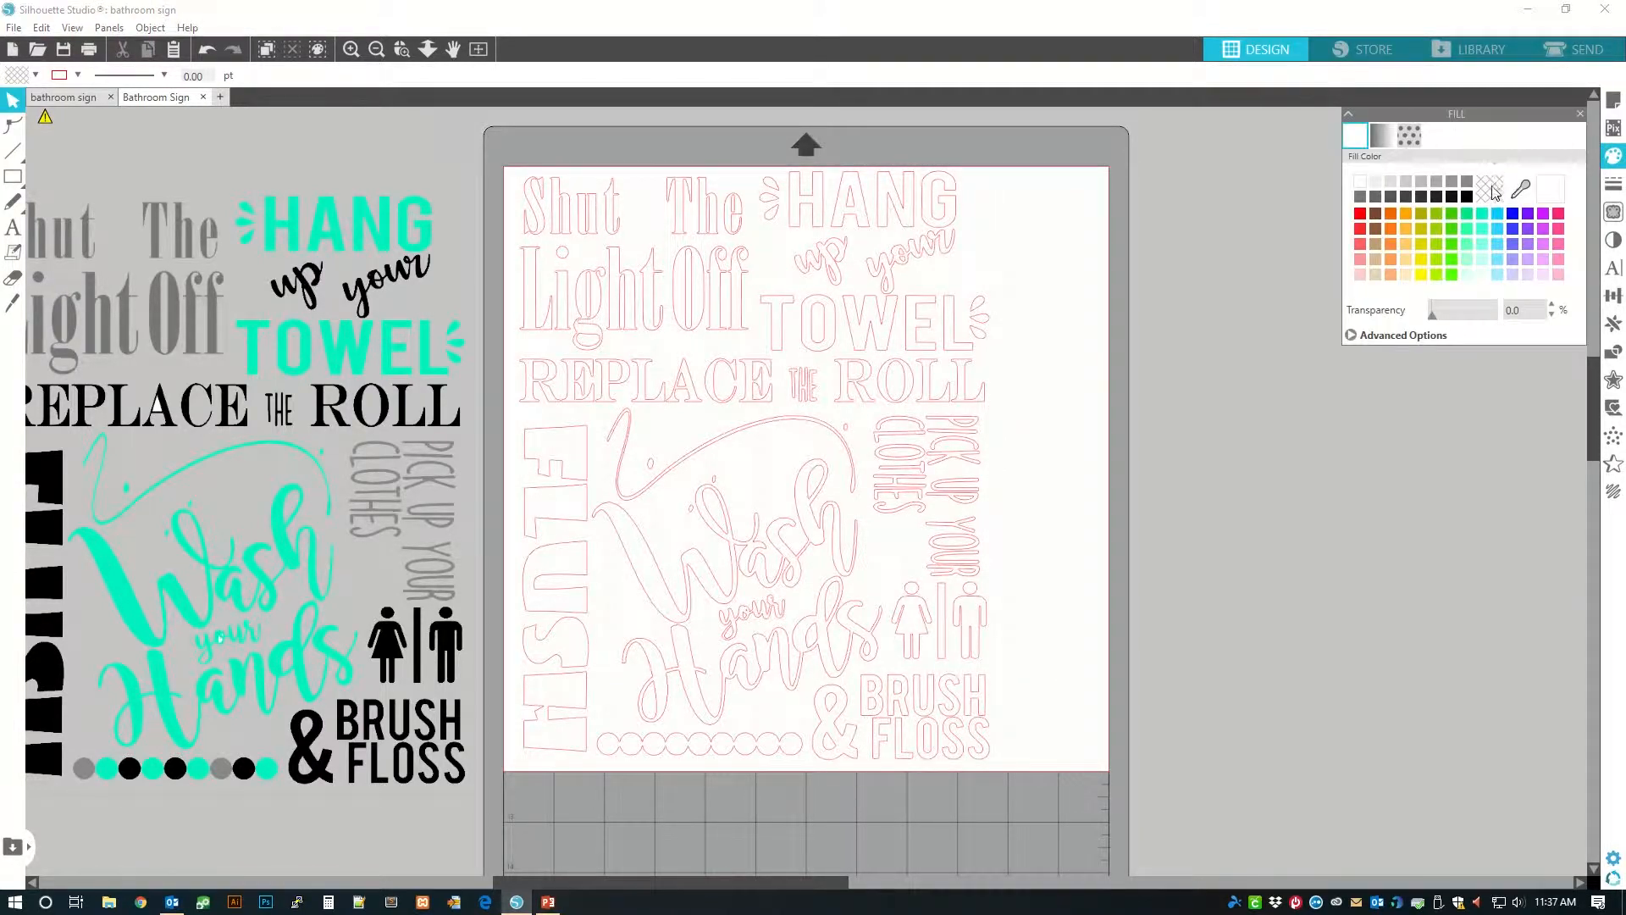
click(890, 342)
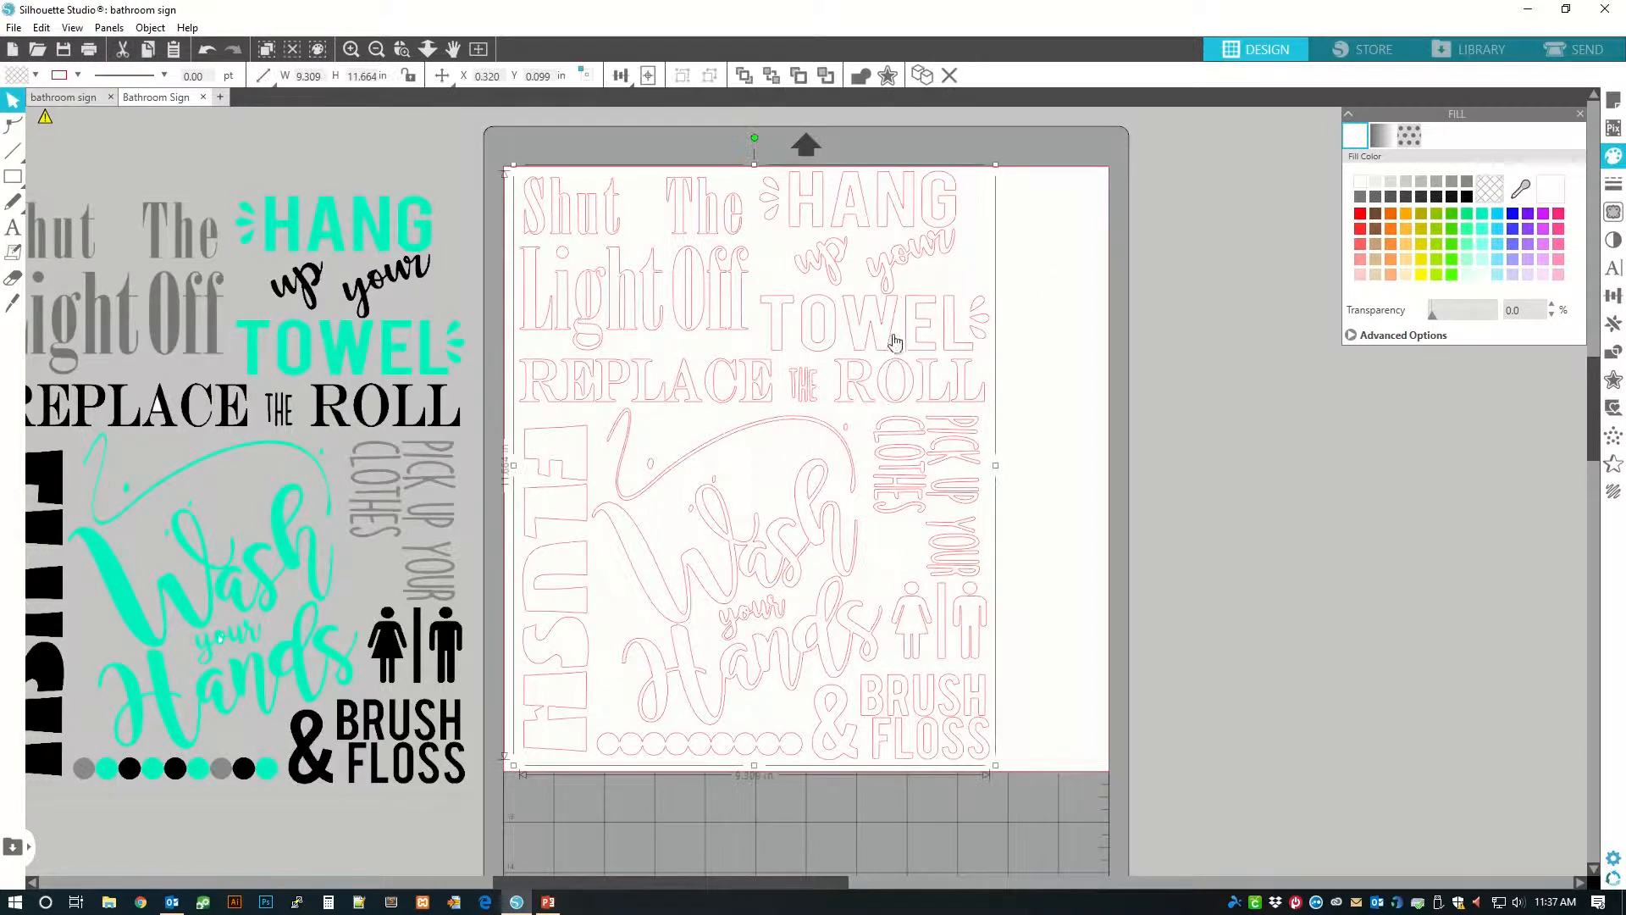
click(1465, 197)
click(1128, 450)
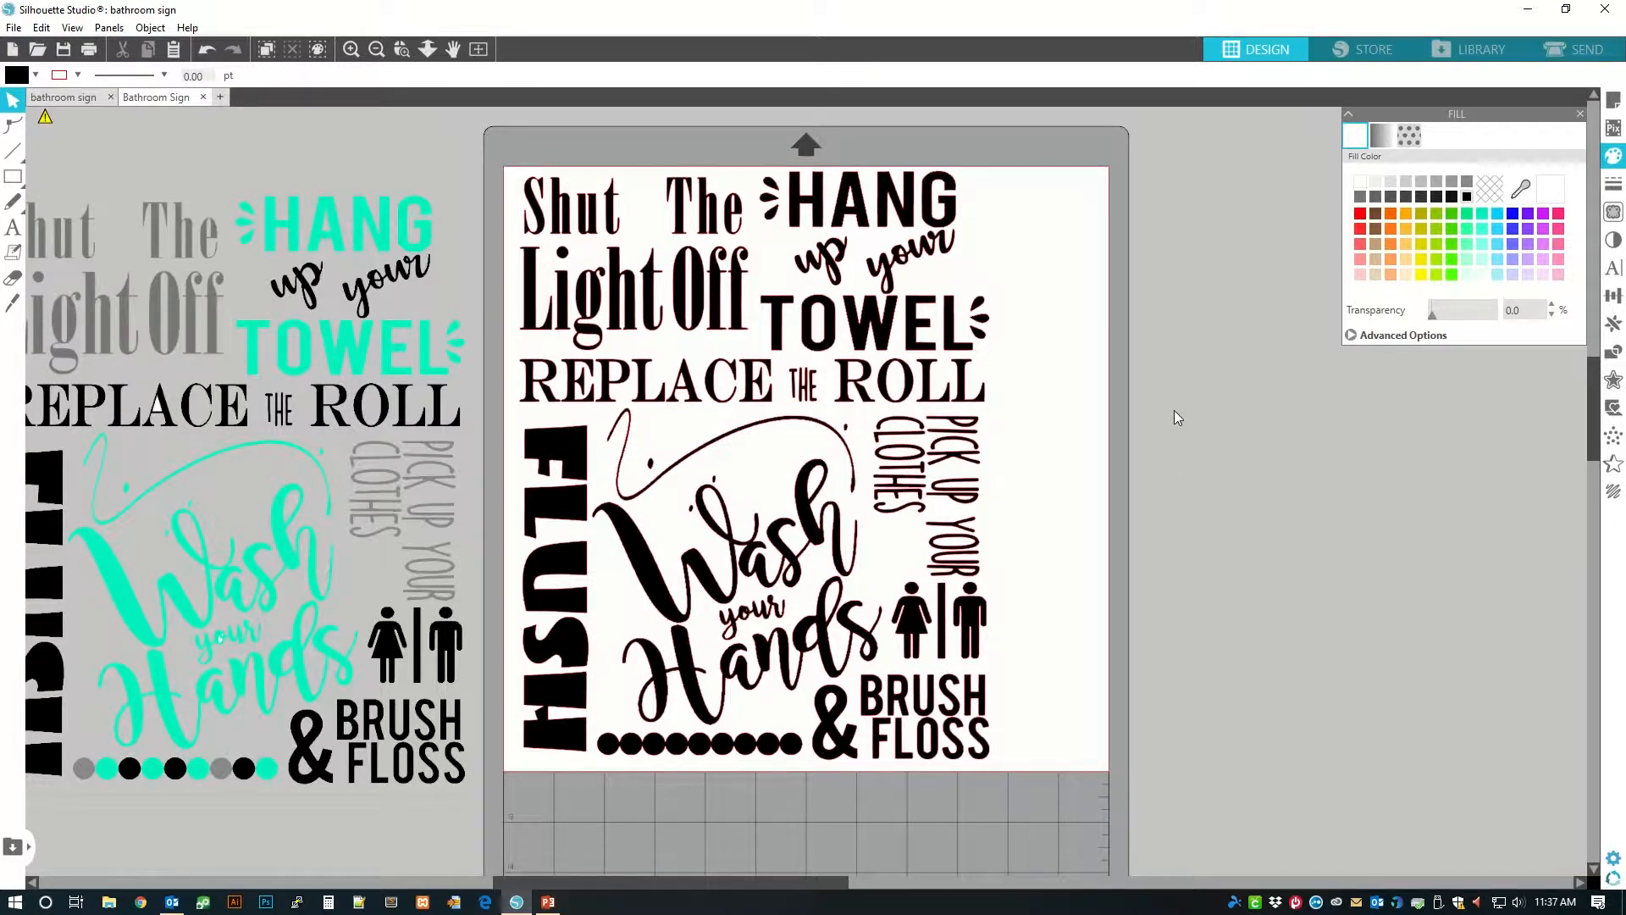
Release the compound path of the traced design
right_click(880, 336)
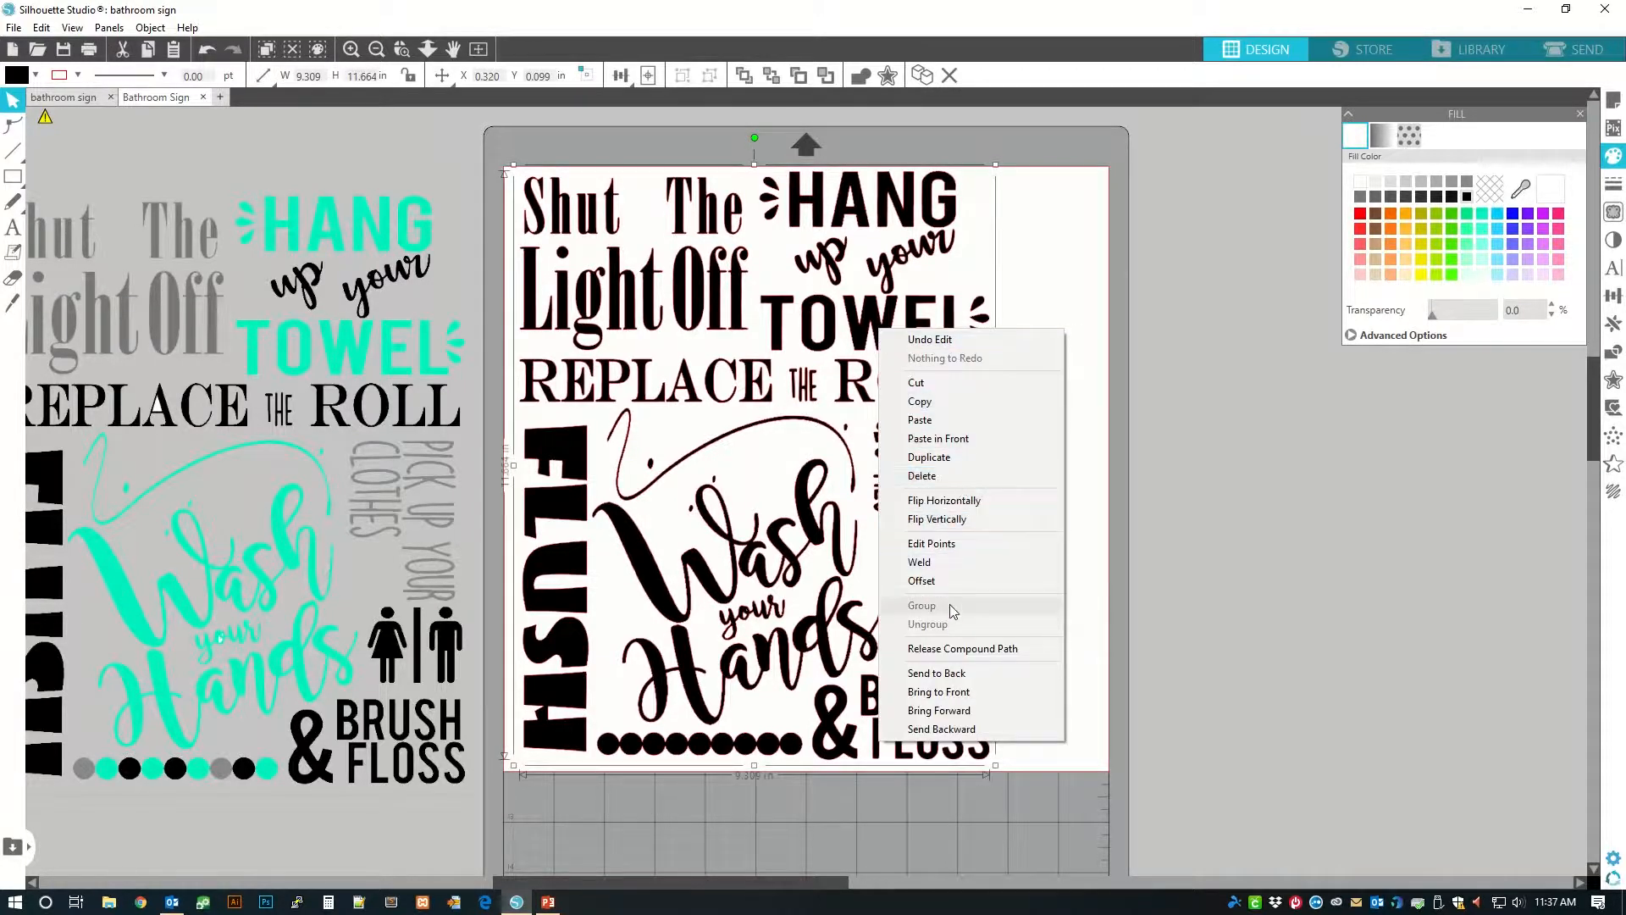
click(957, 650)
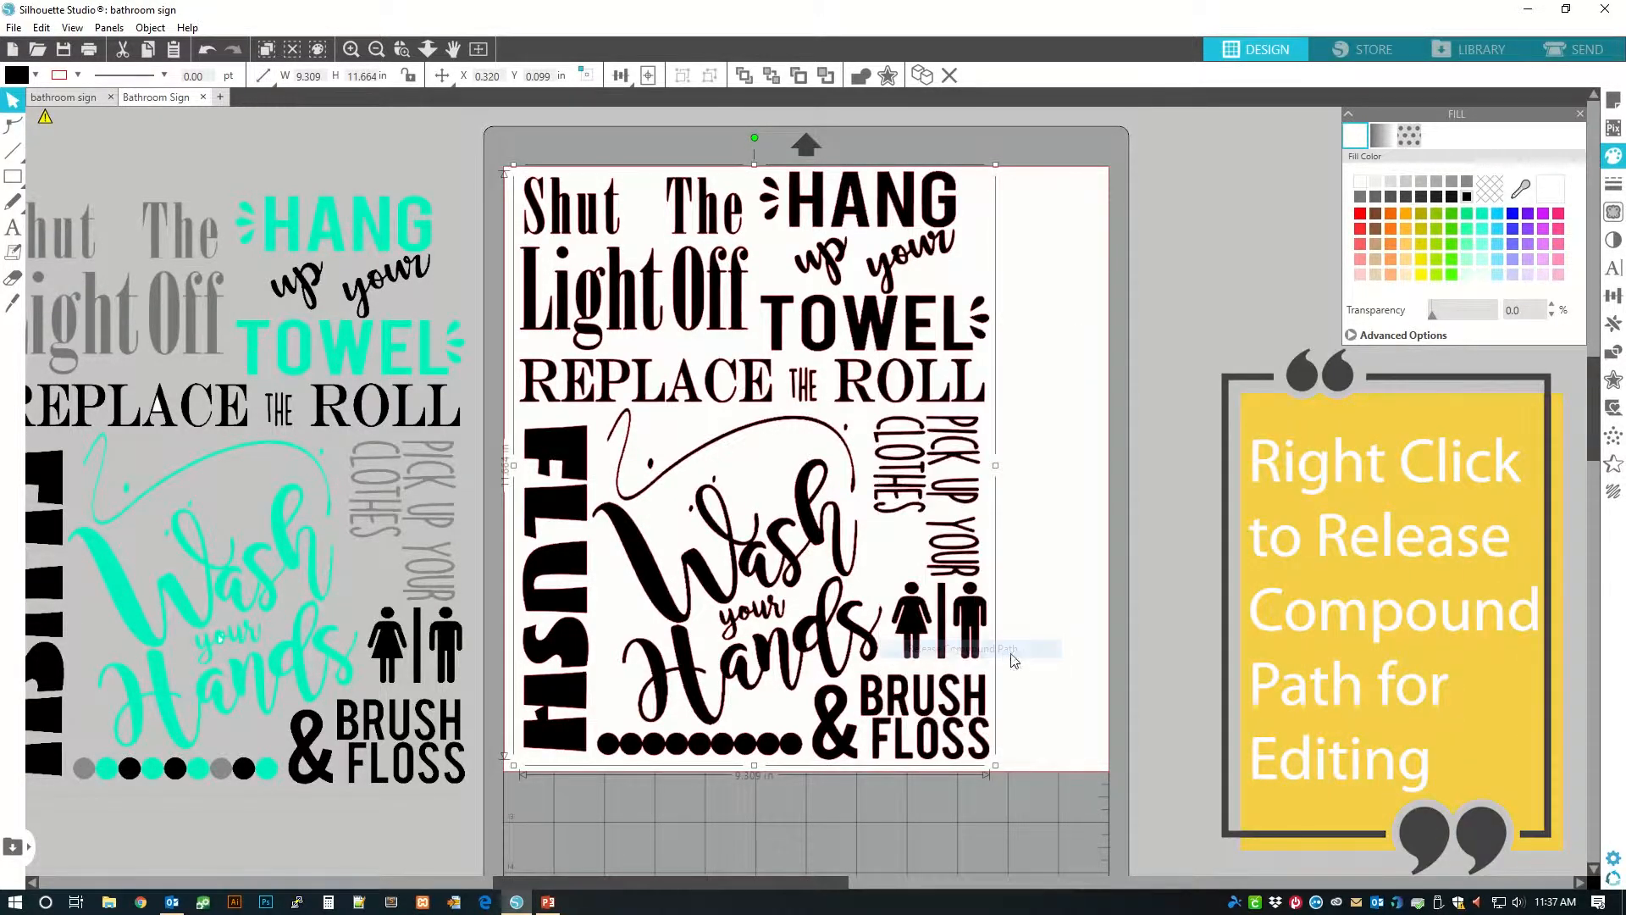
click(1229, 645)
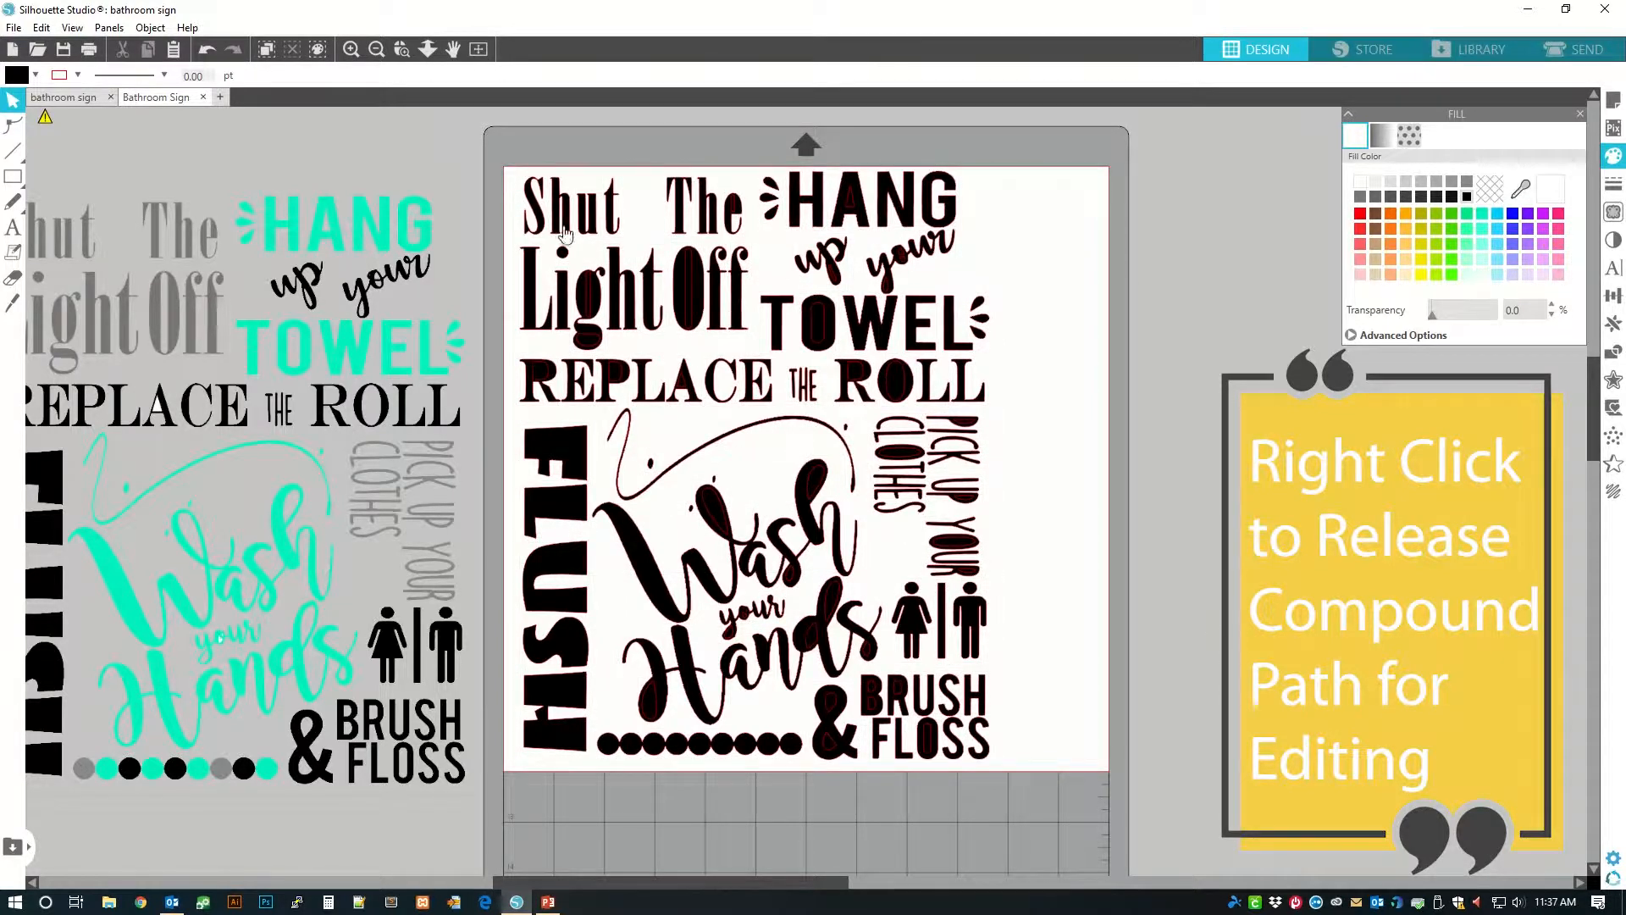
Fill the "Shut The Light Off" lettering with gray and make it a compound path
drag(498, 155, 749, 355)
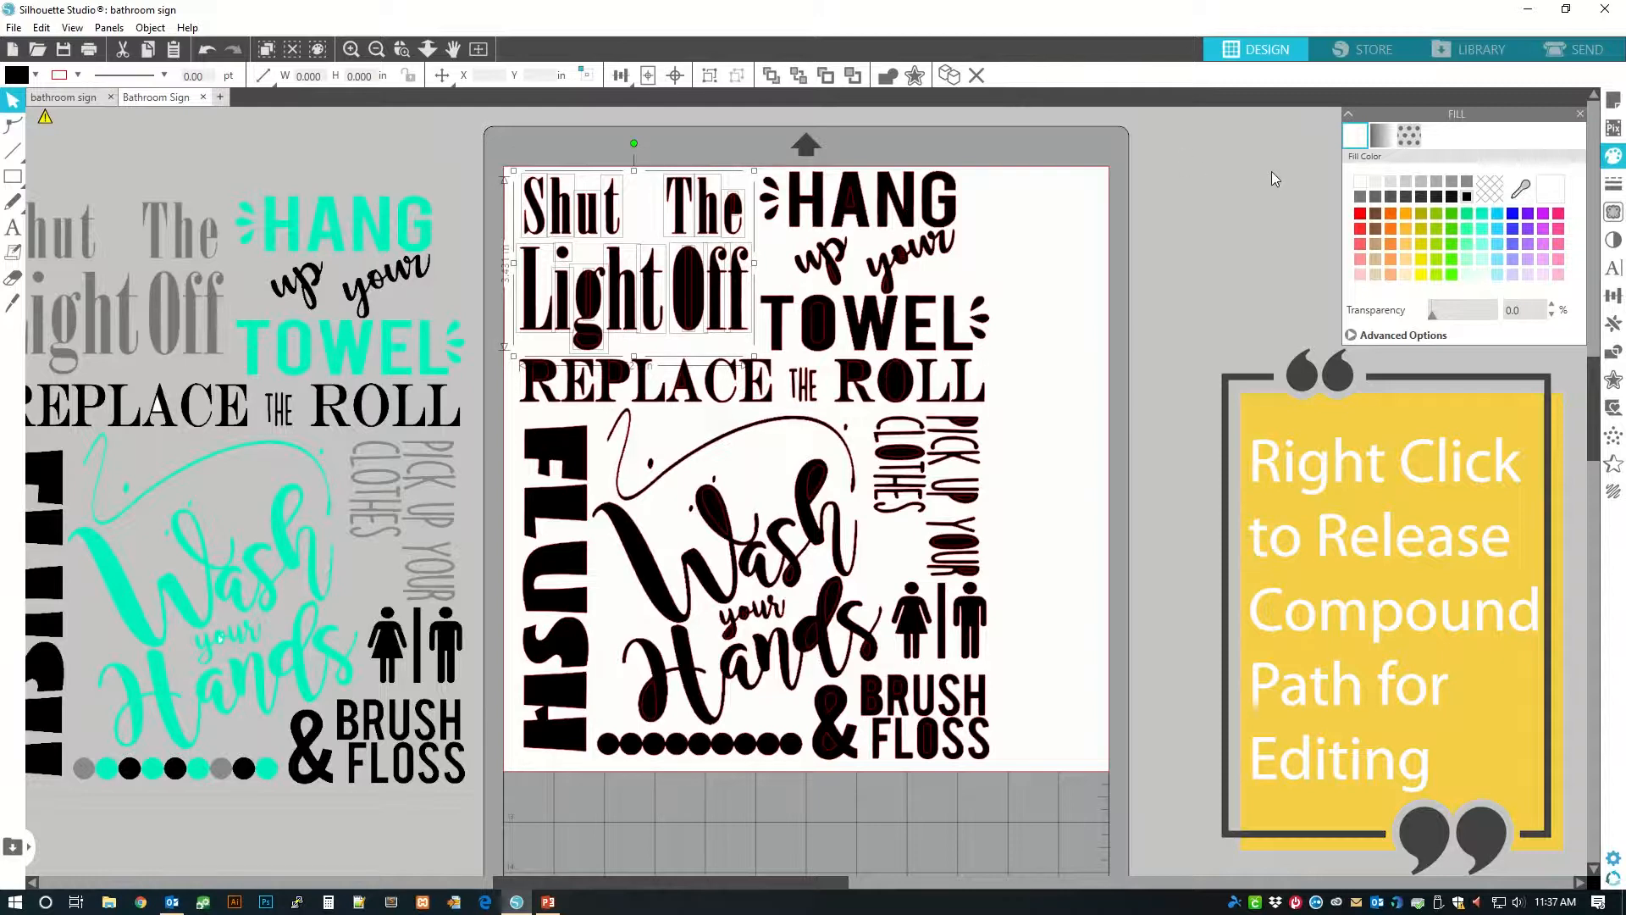
click(1467, 183)
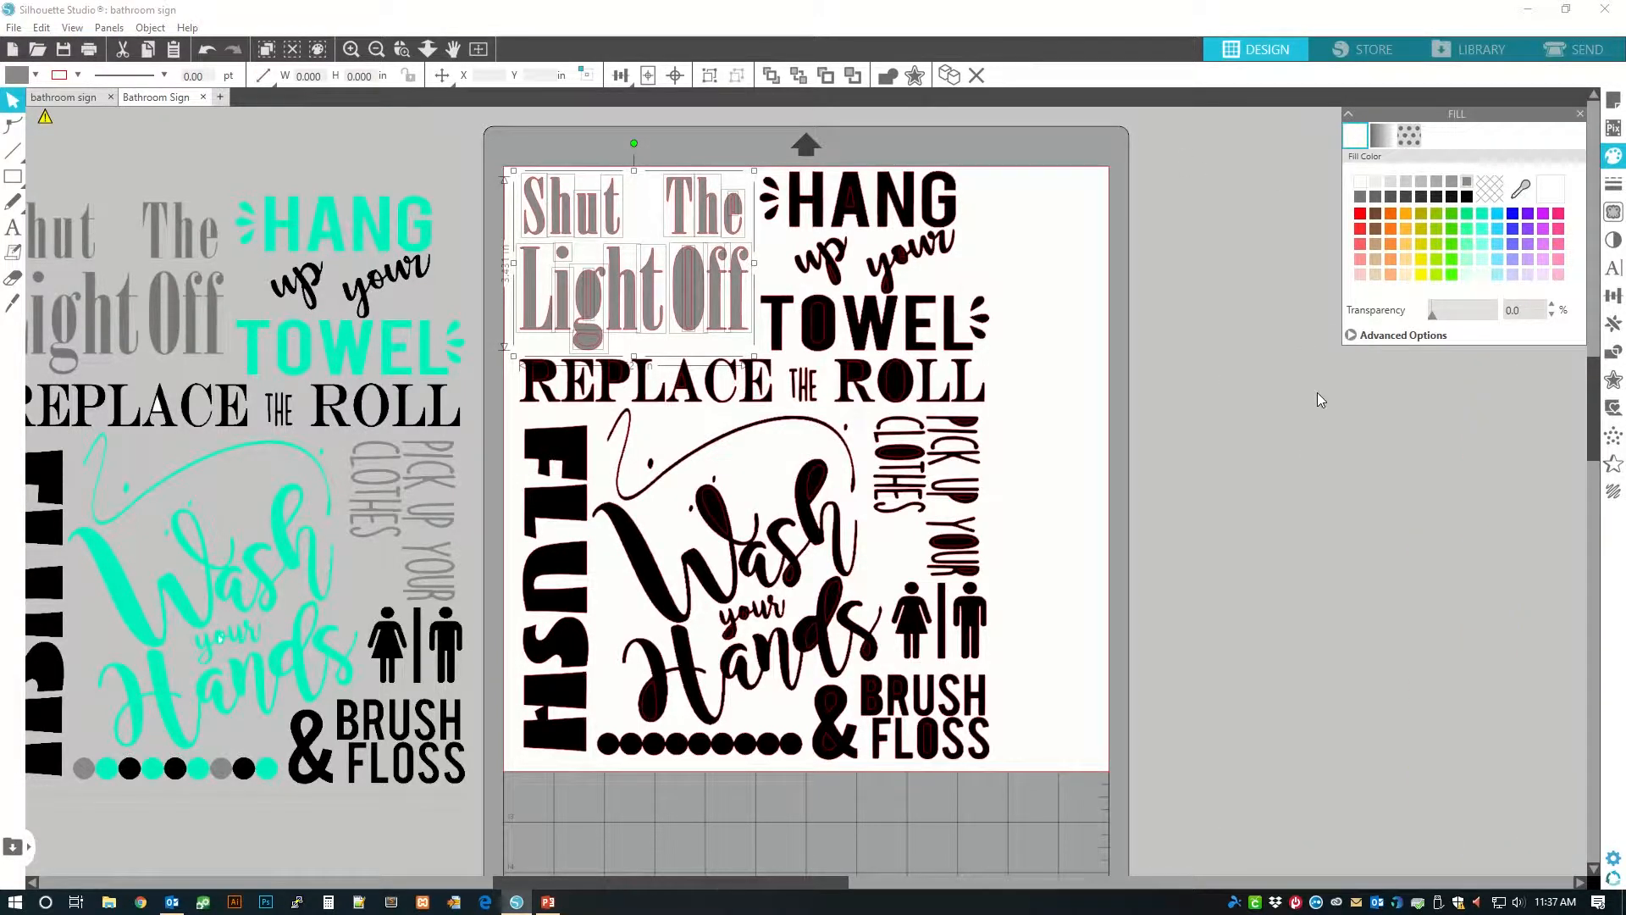
right_click(694, 286)
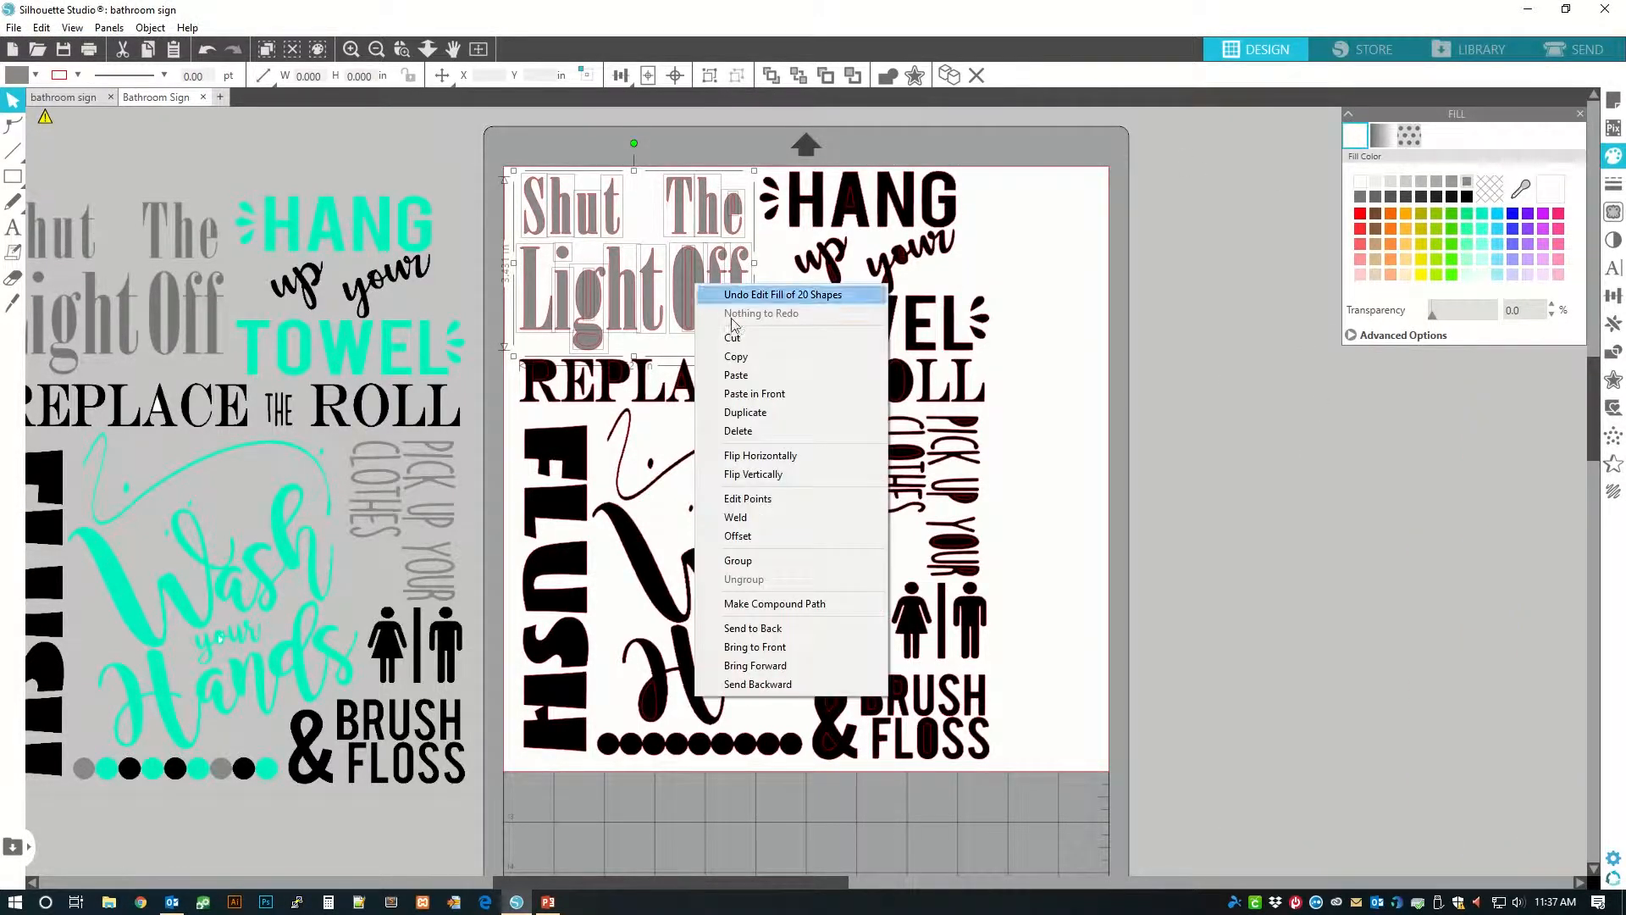
click(764, 602)
click(1045, 539)
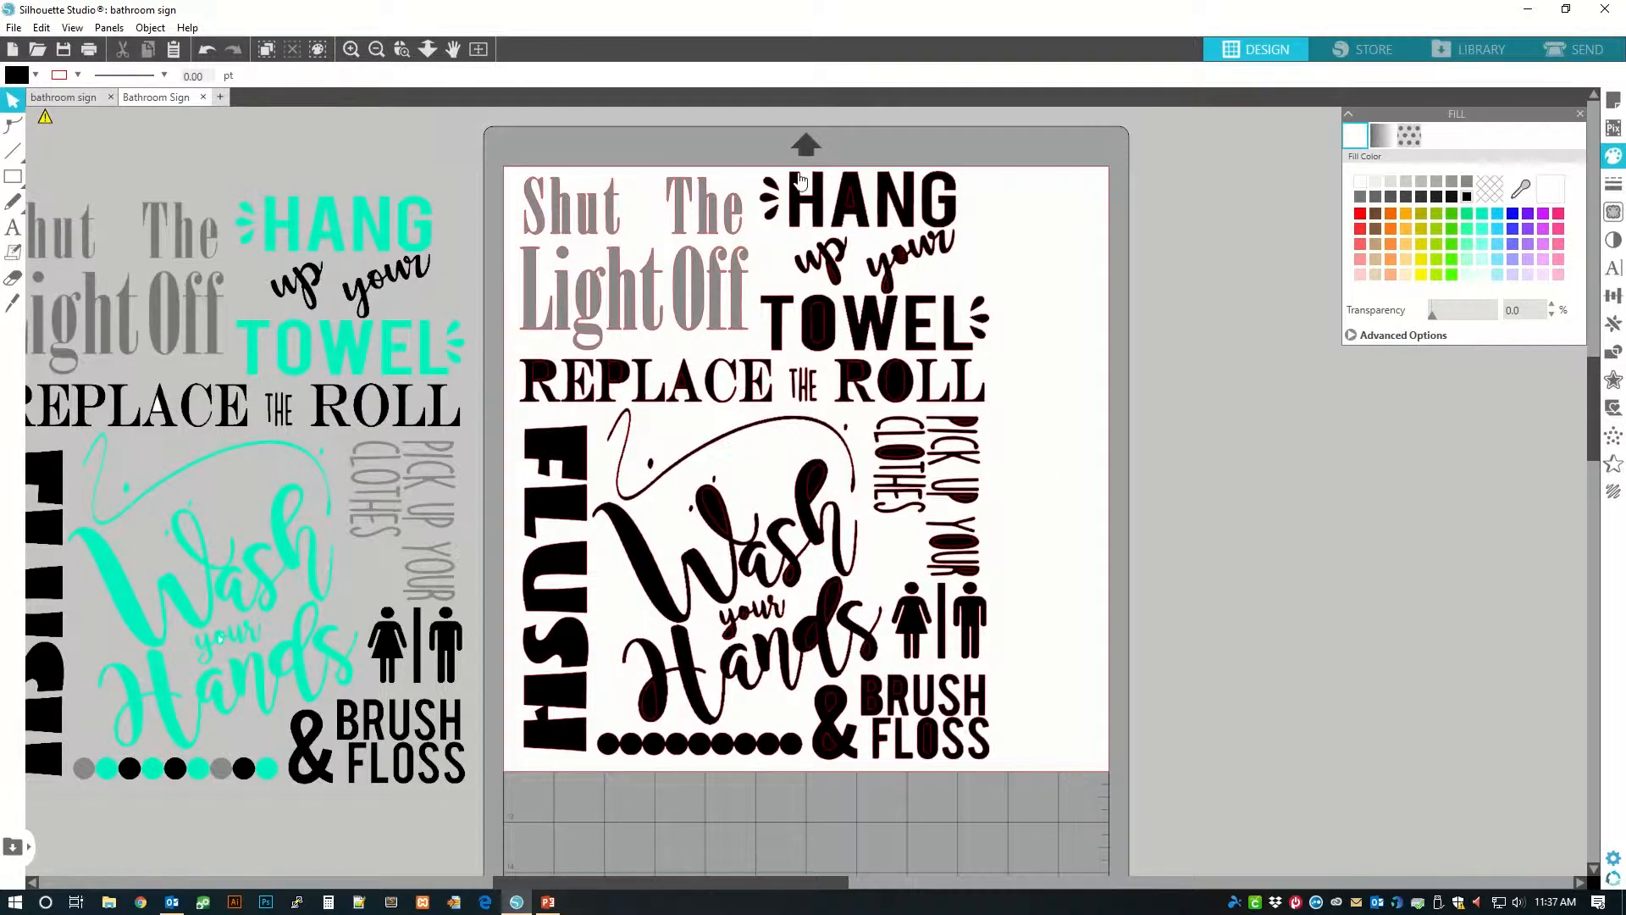
Fill the word "HANG" and its accent marks with aqua green and make them a compound path
drag(762, 156, 998, 236)
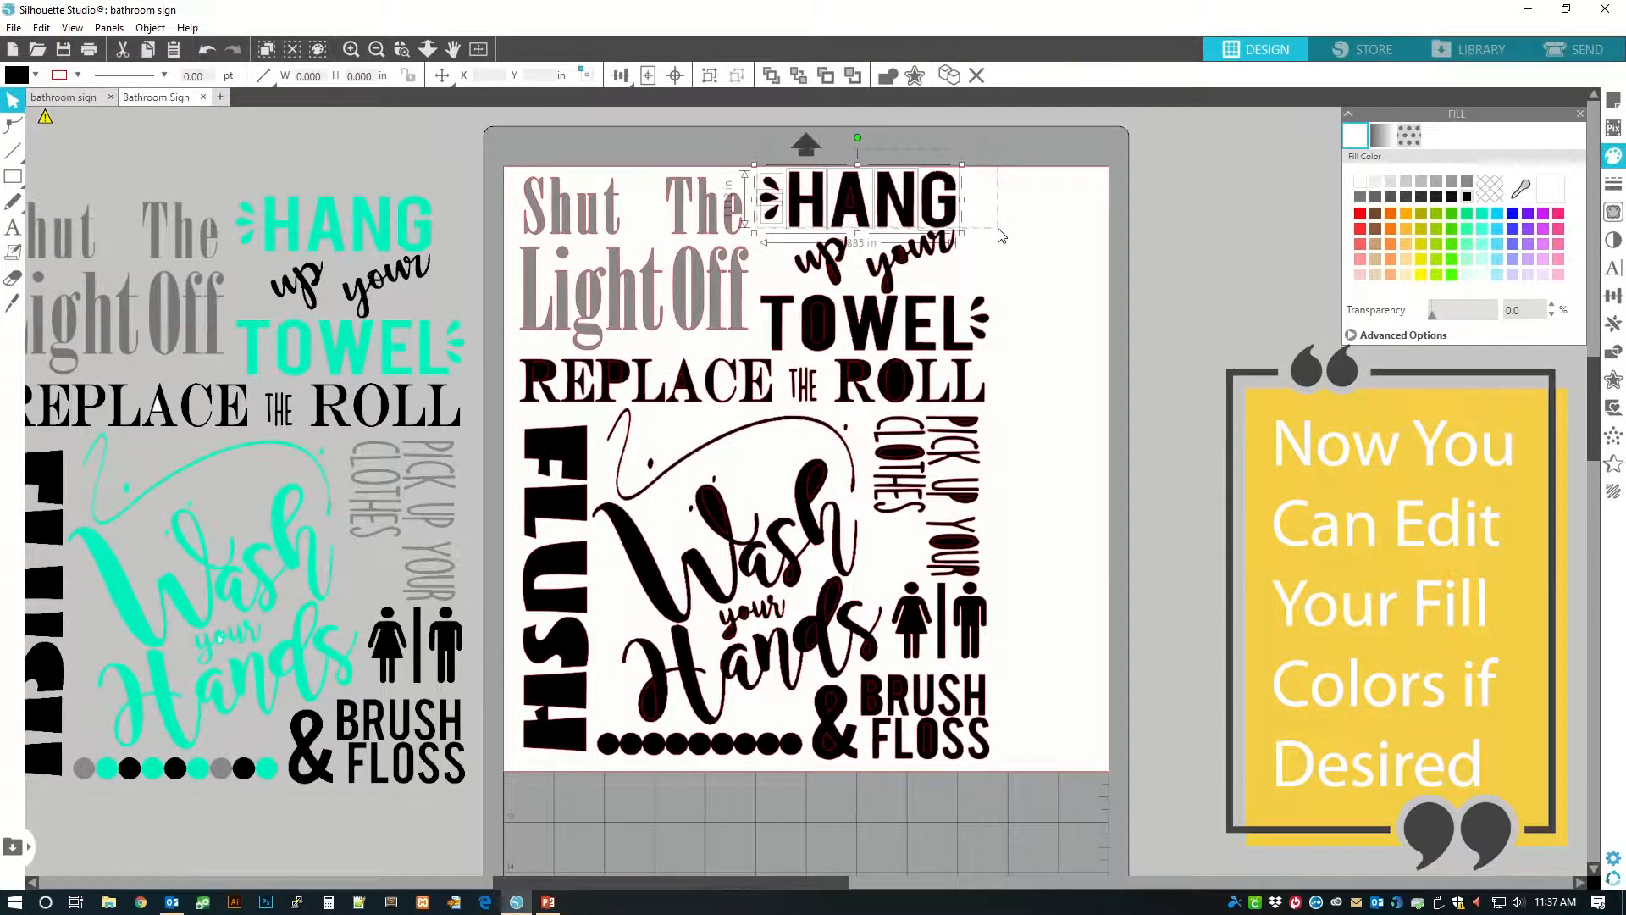
click(1482, 222)
right_click(902, 200)
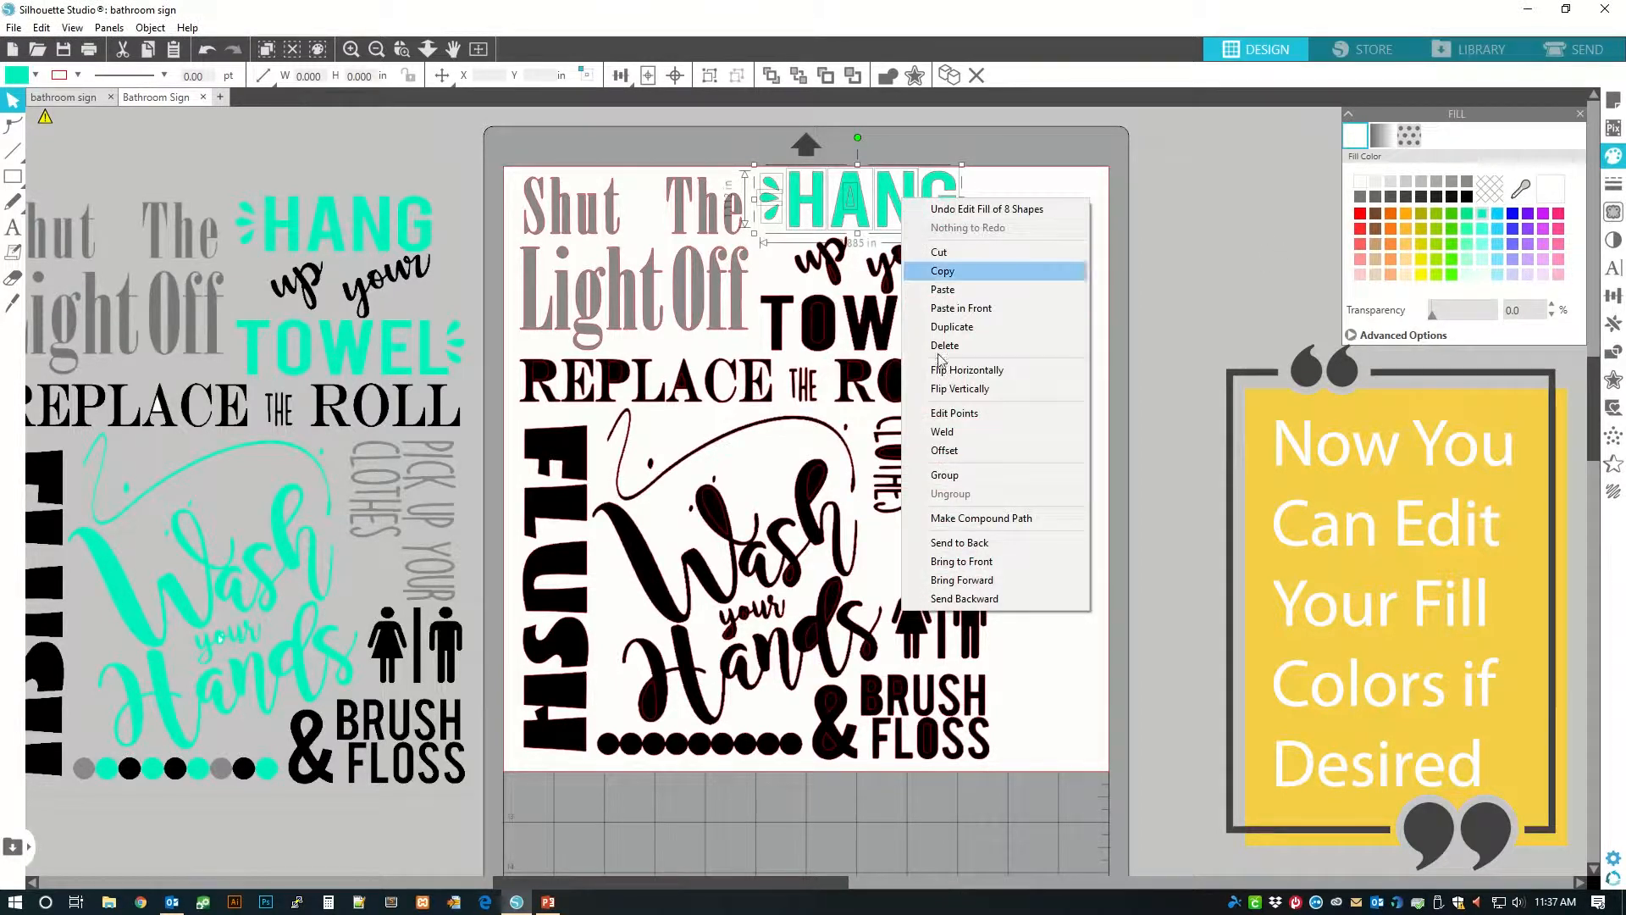
click(975, 518)
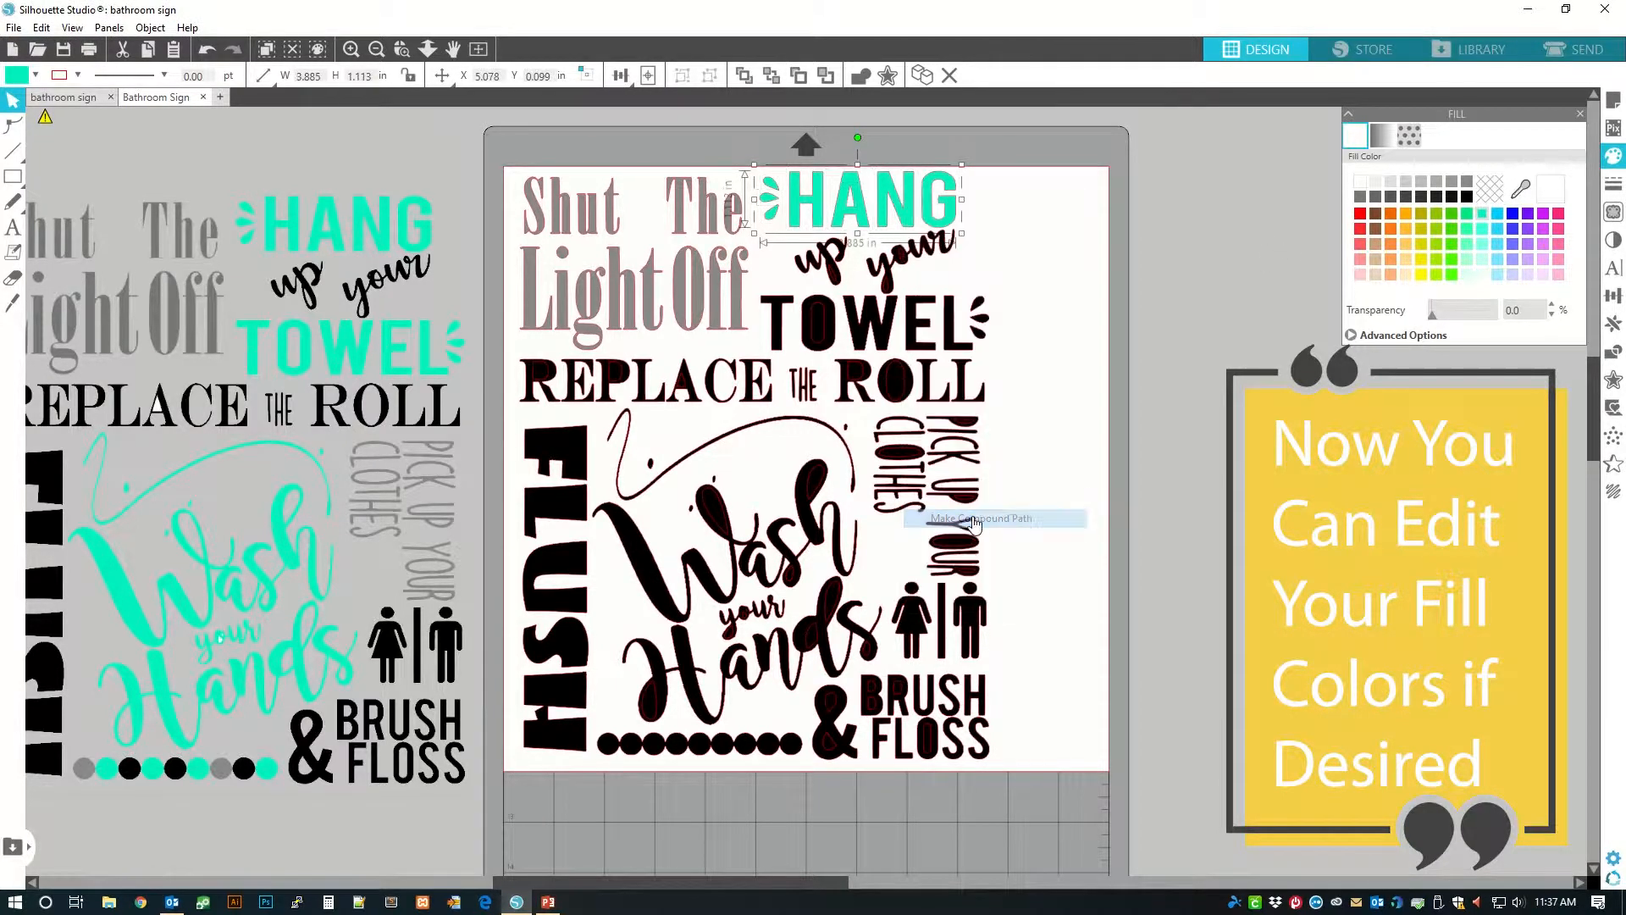
click(1009, 360)
Fill the word "TOWEL" and its accent marks with aqua green and make them a compound path
click(923, 336)
shift+click(766, 315)
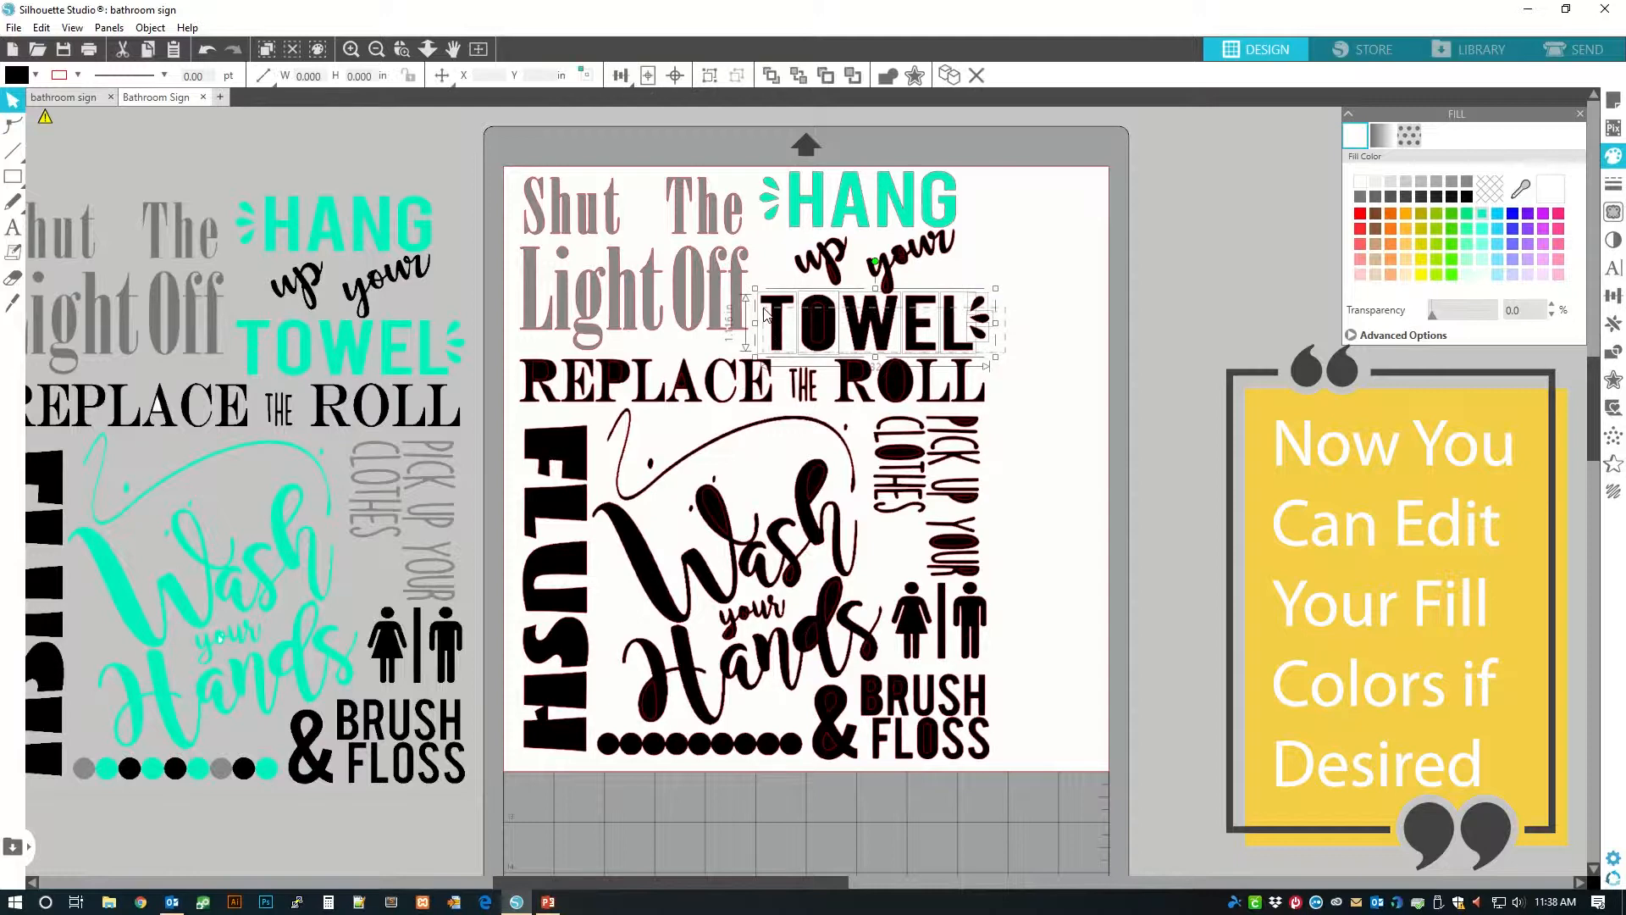
click(1489, 220)
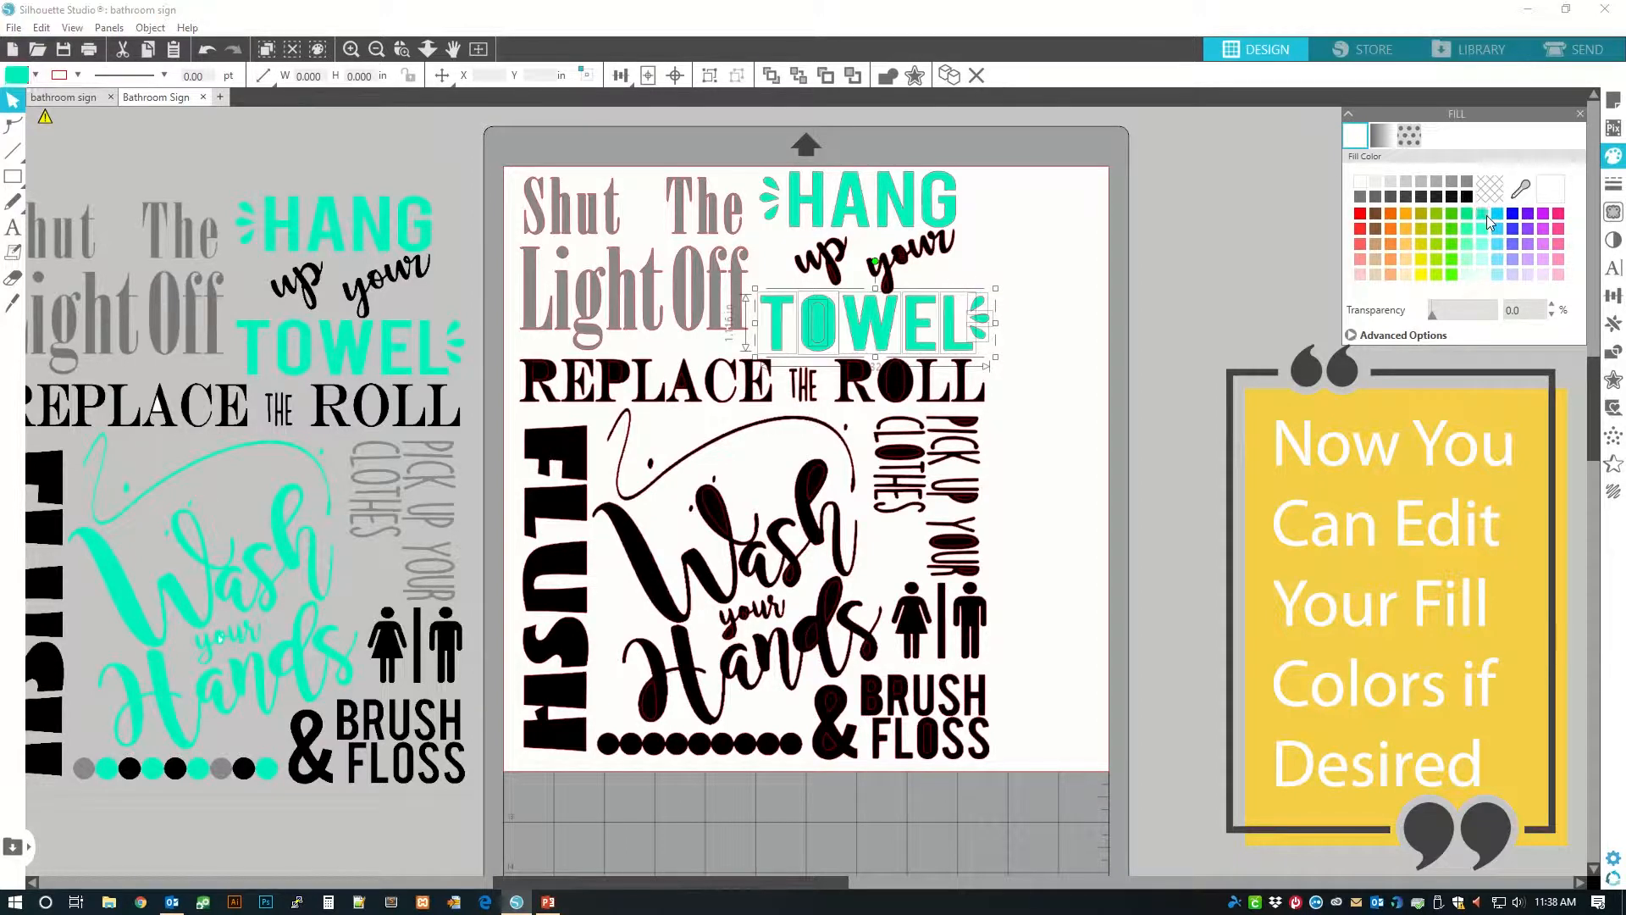
right_click(885, 330)
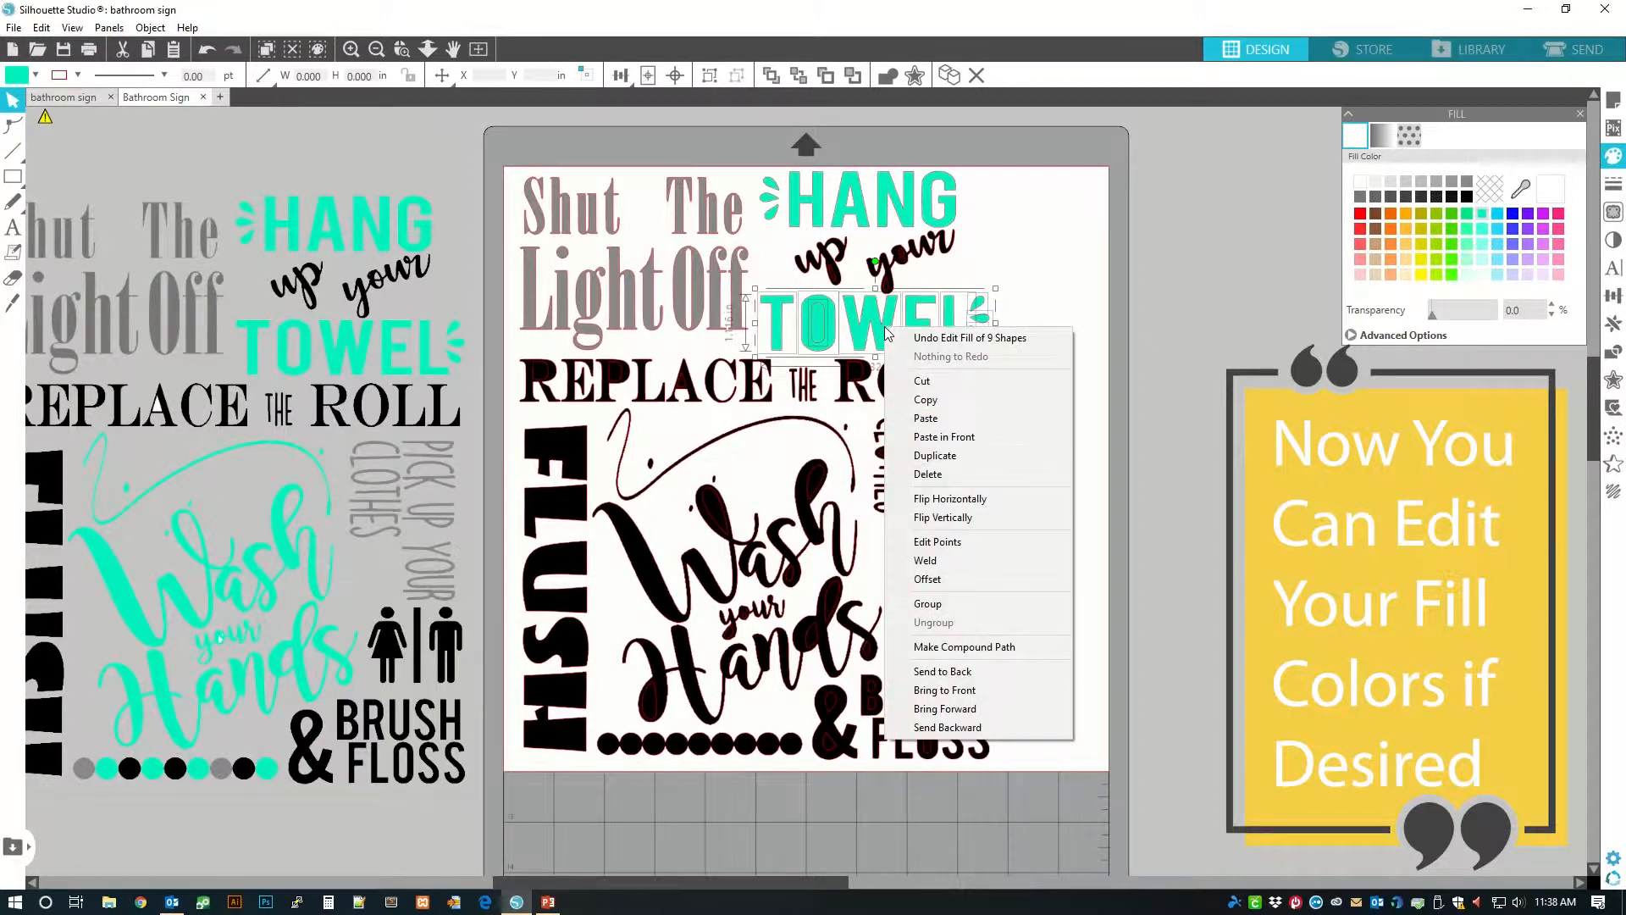
click(961, 649)
click(1046, 420)
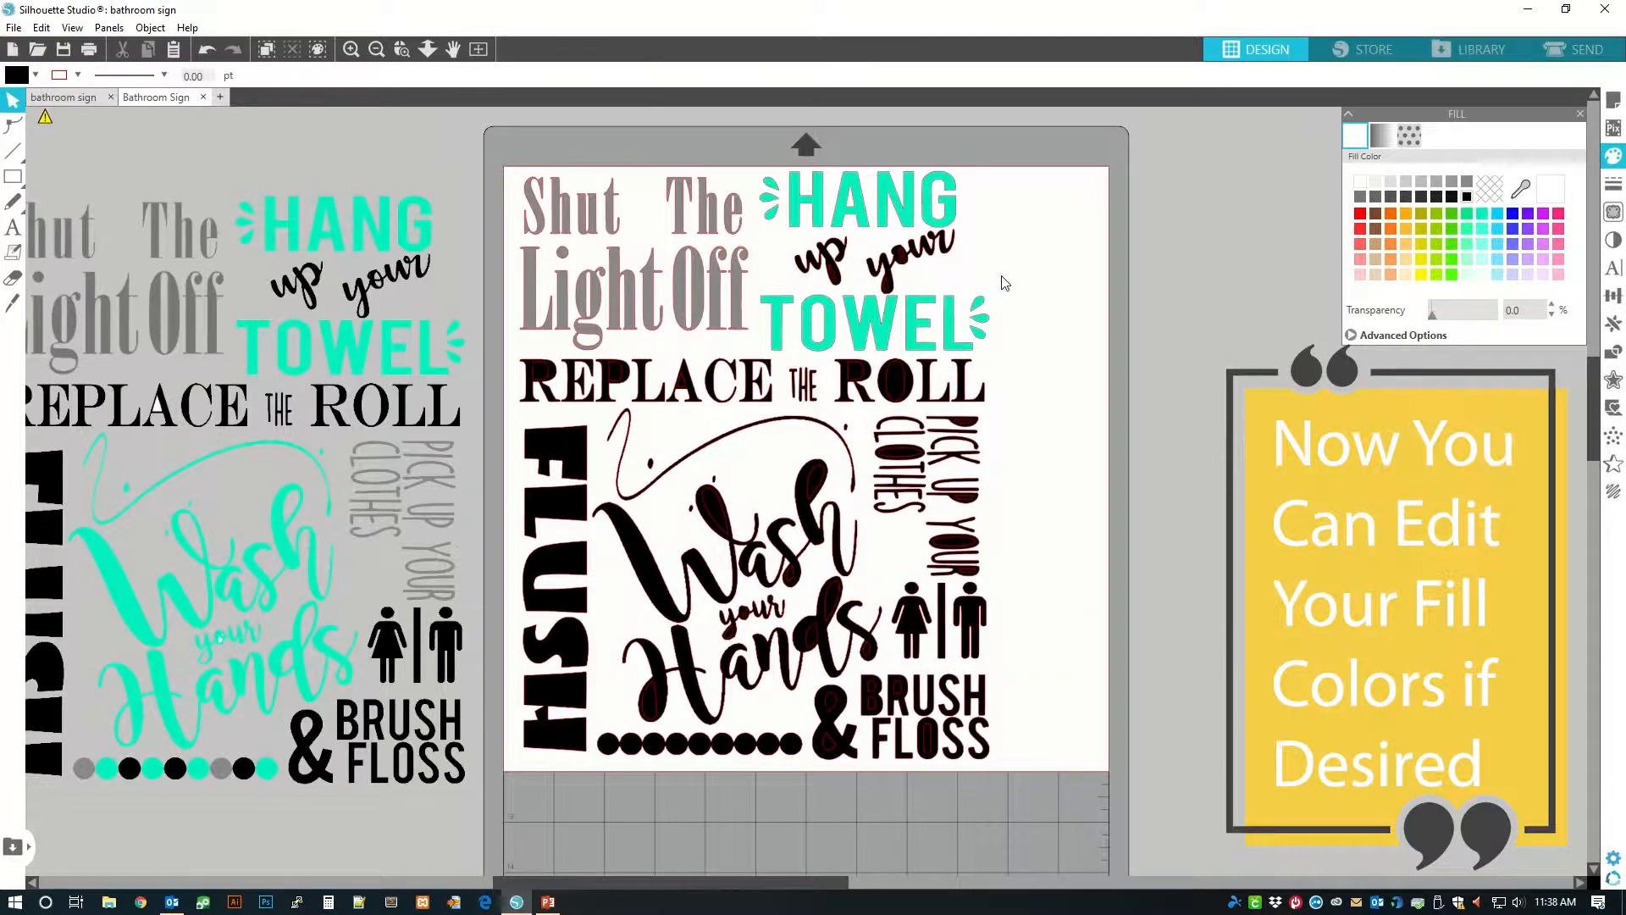
Make the black words "up your" a compound path
right_click(836, 273)
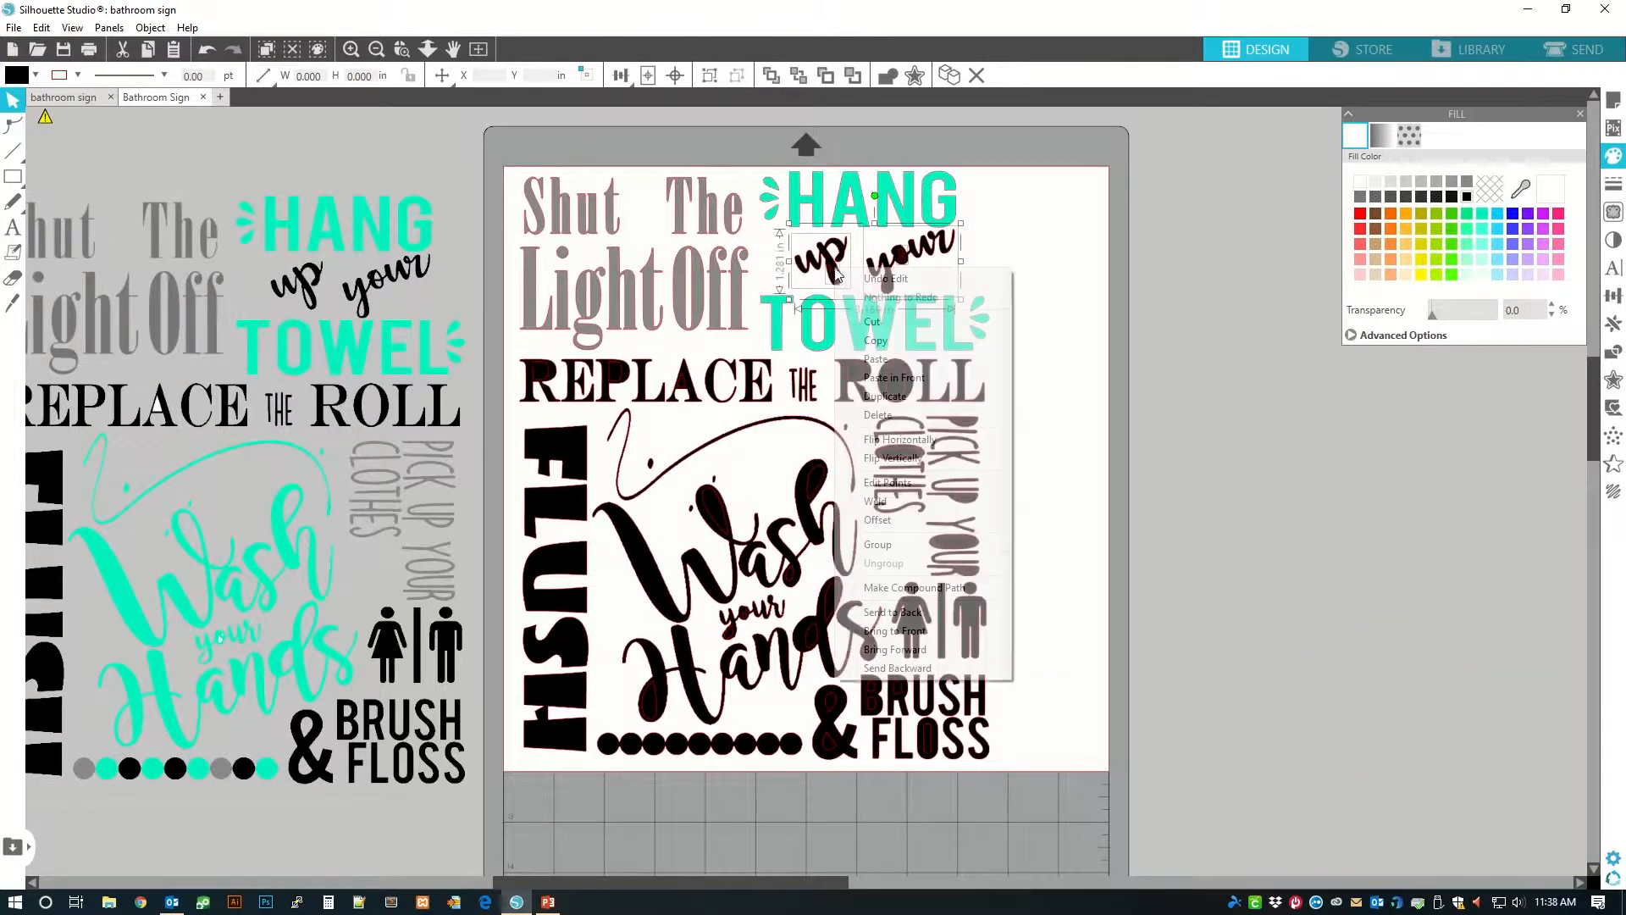
click(911, 589)
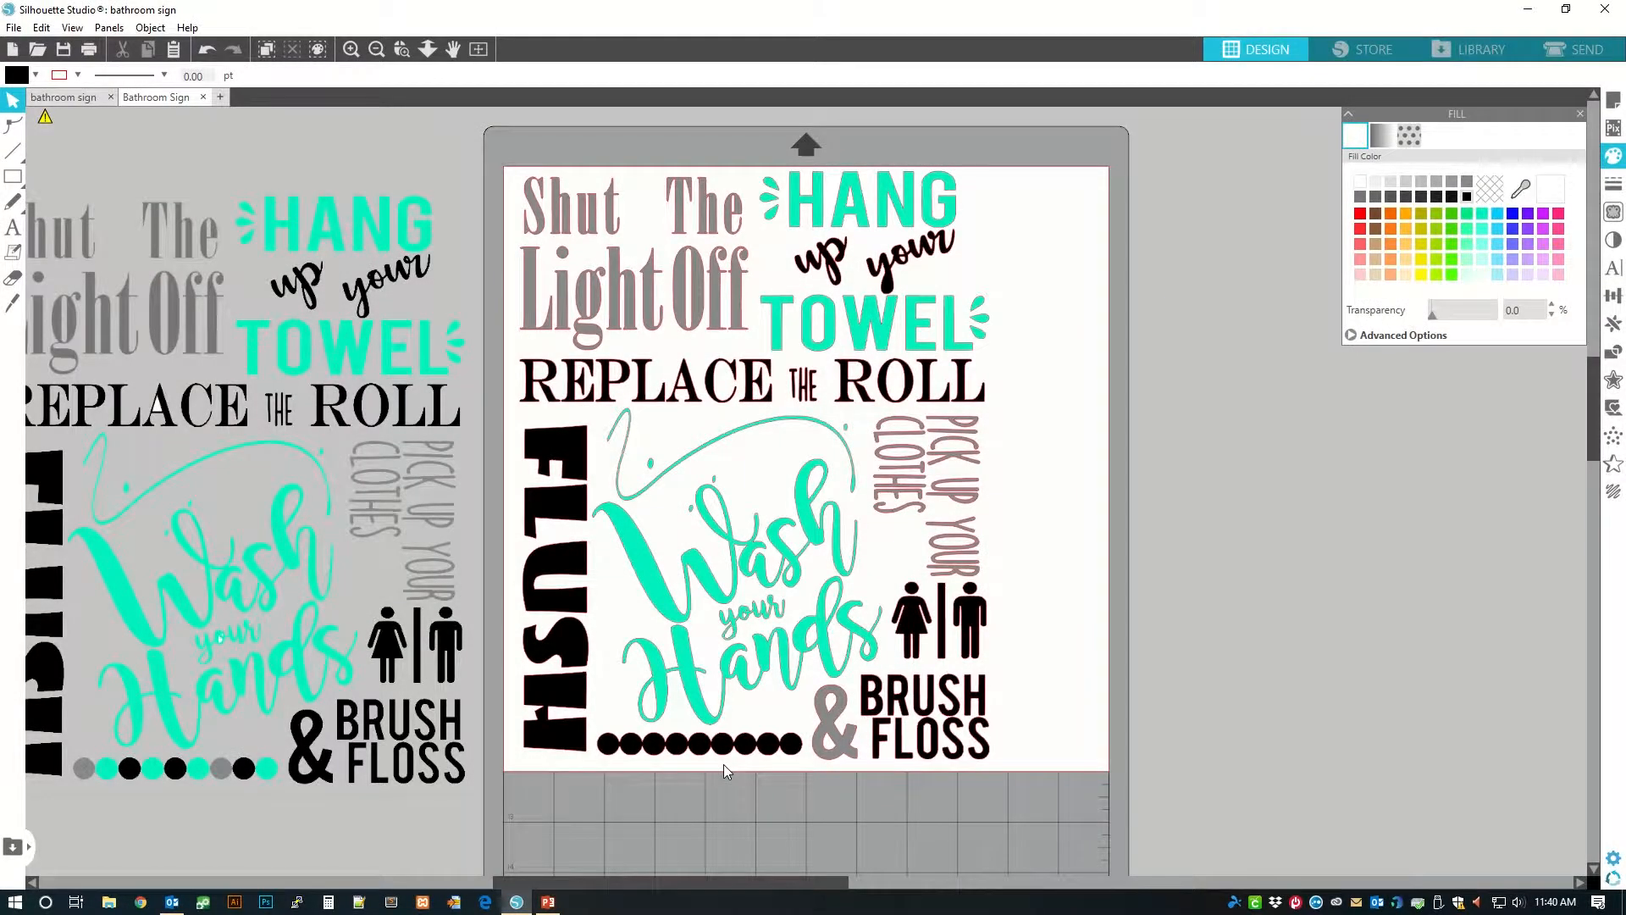
Go to the cut settings for sending and set the tool for Vinyl, Matte to Ratchet Blade
click(752, 619)
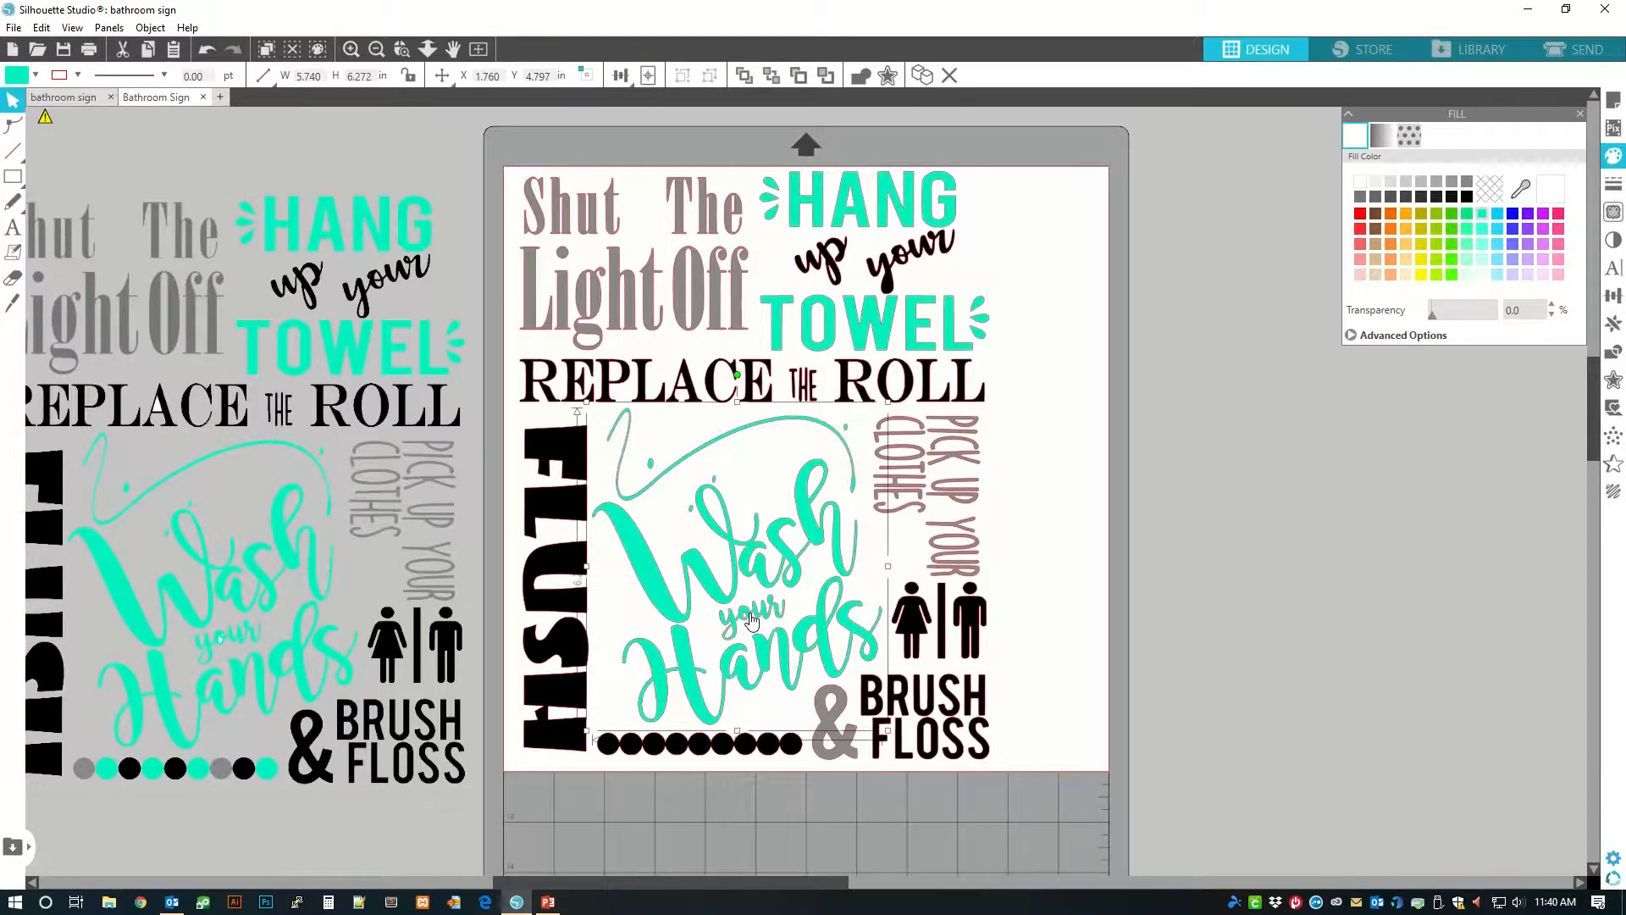
click(1577, 53)
click(1296, 195)
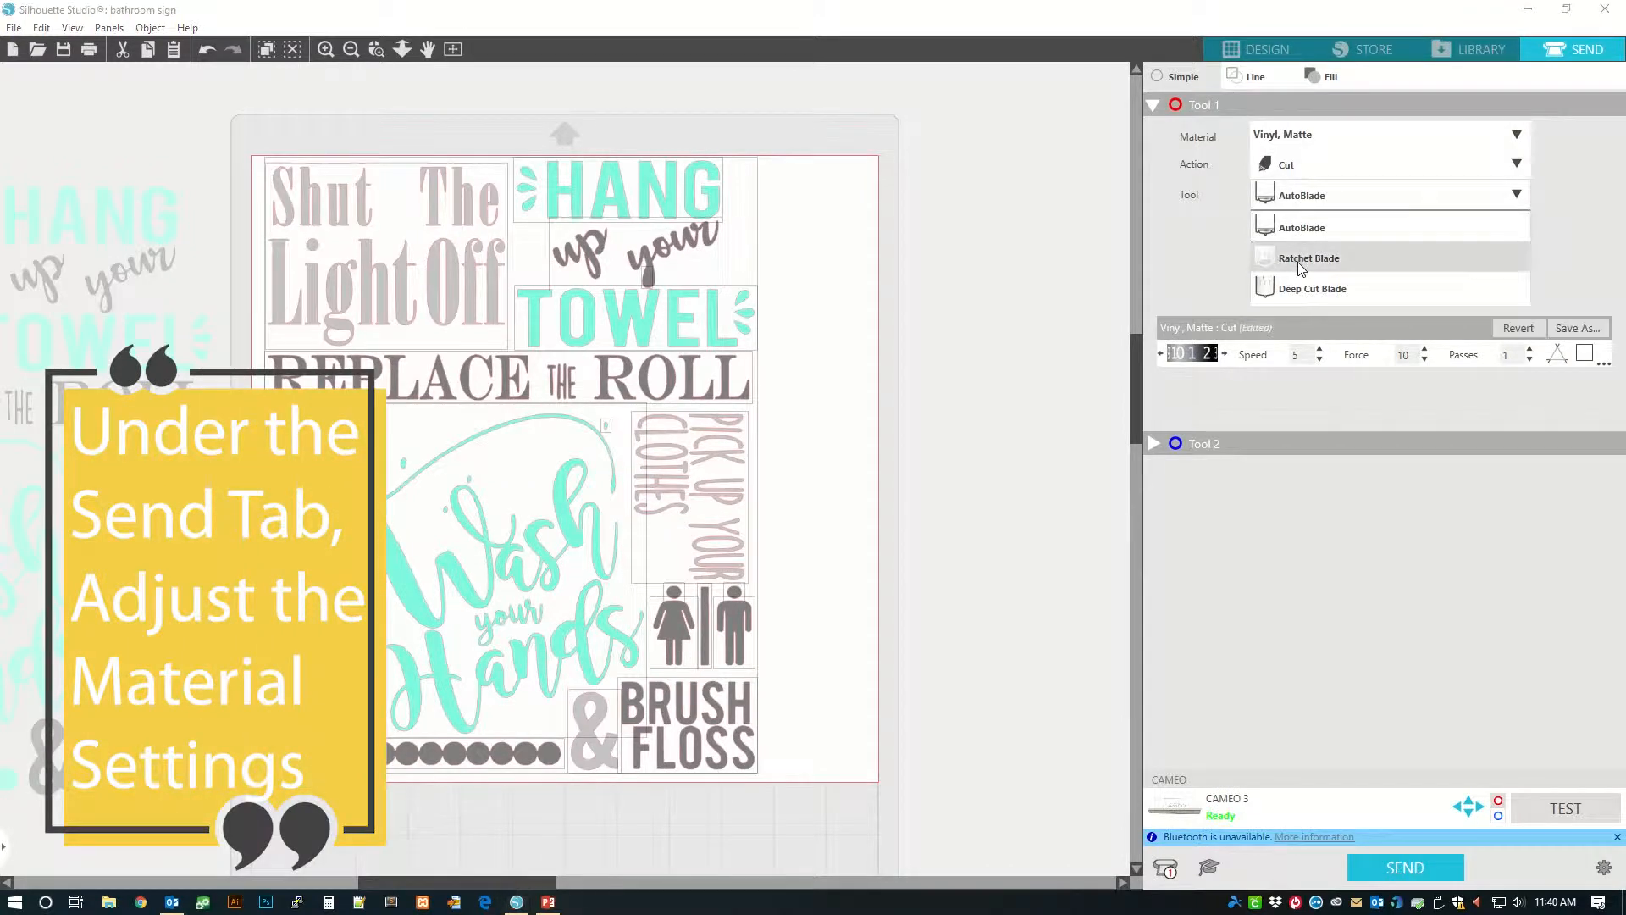
click(1302, 260)
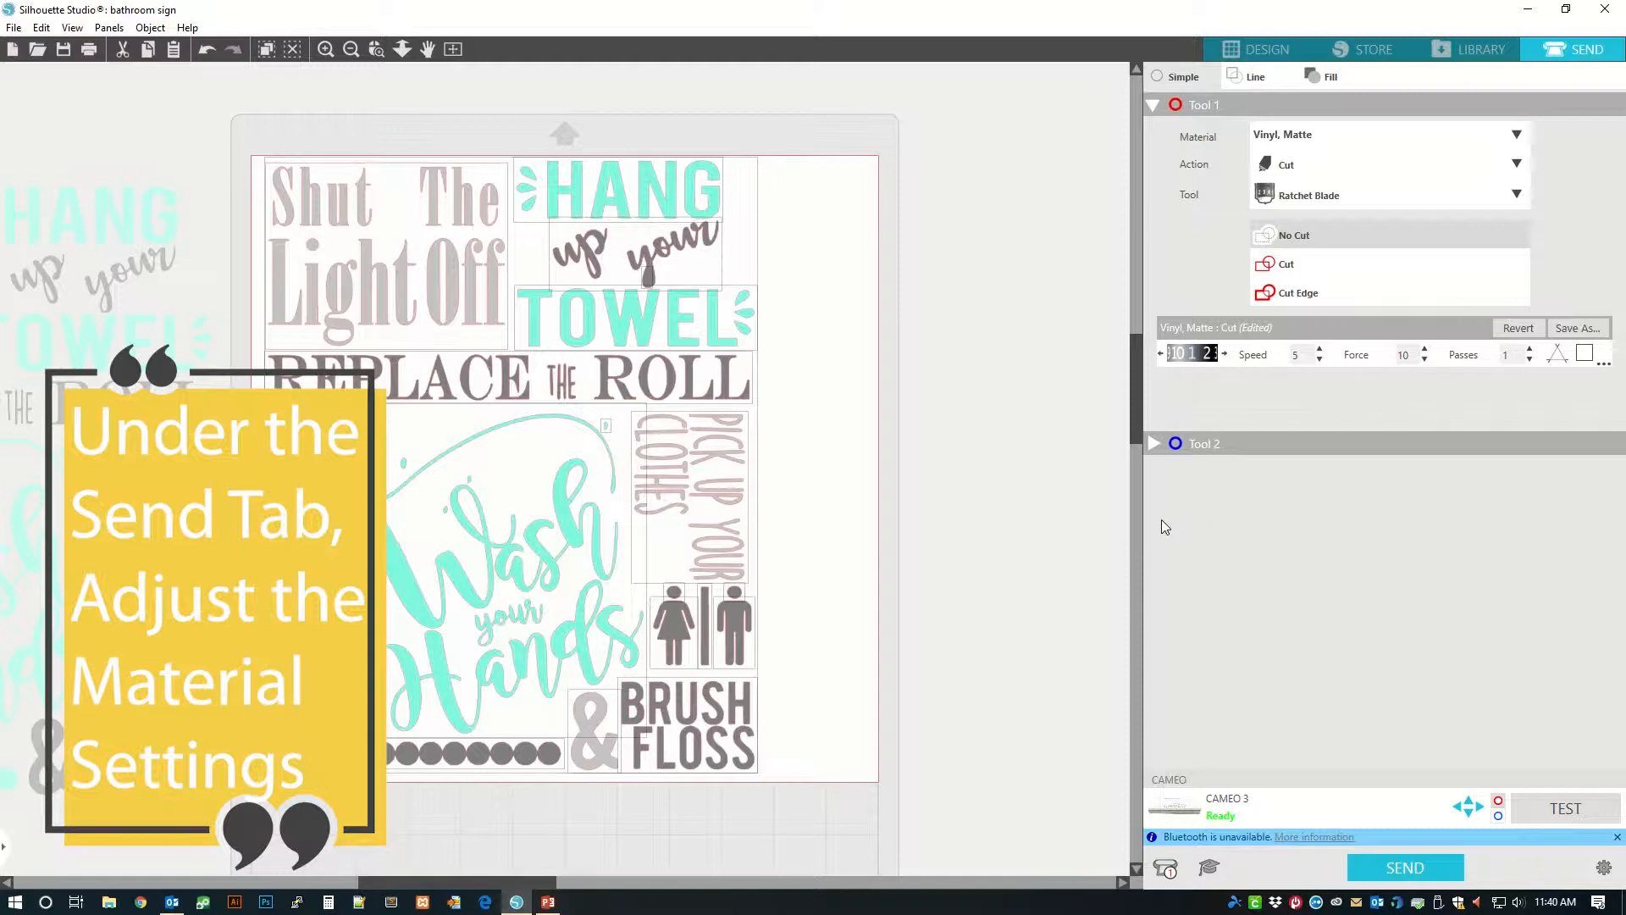
click(983, 566)
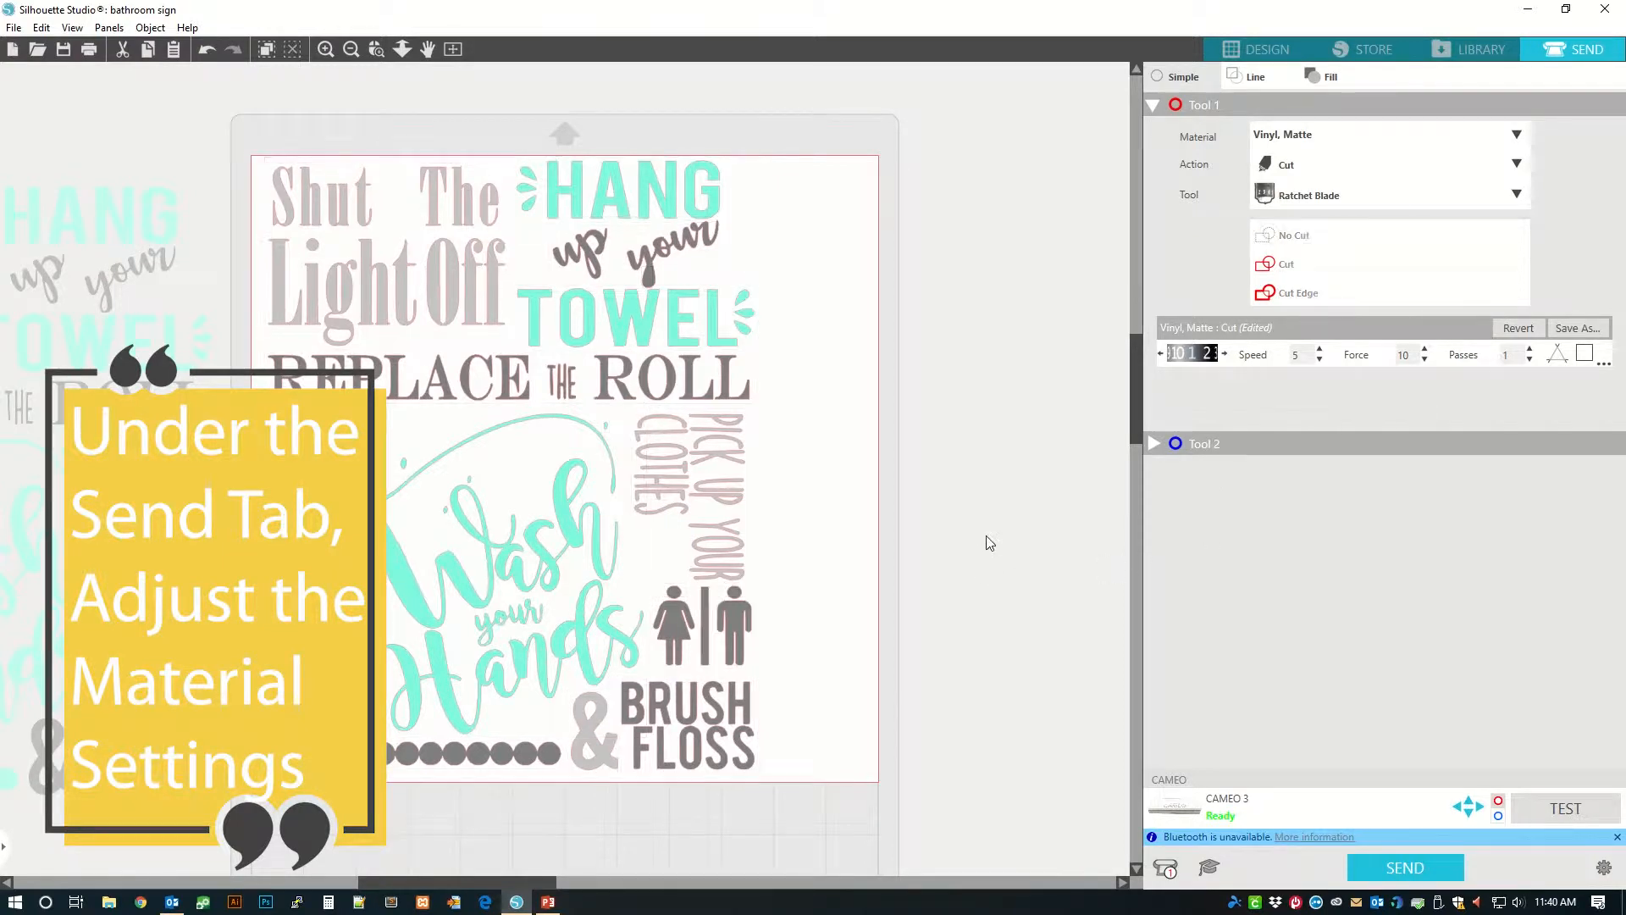
Set the gray phrases, the ampersand and the row of dots to Cut as the first layer
click(343, 211)
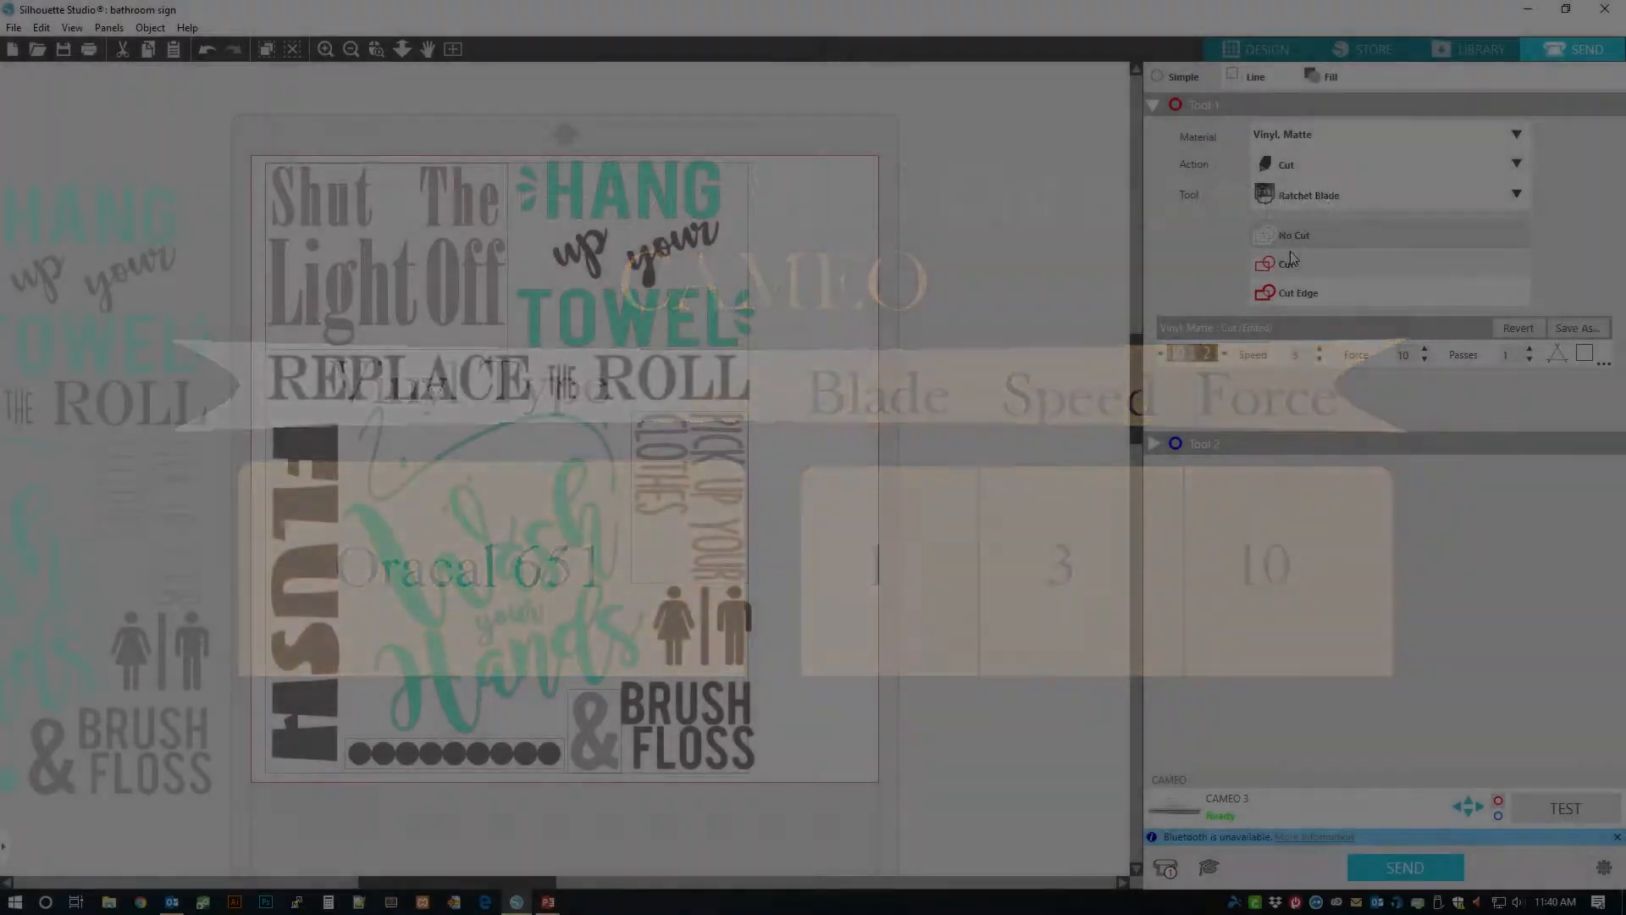
click(1296, 267)
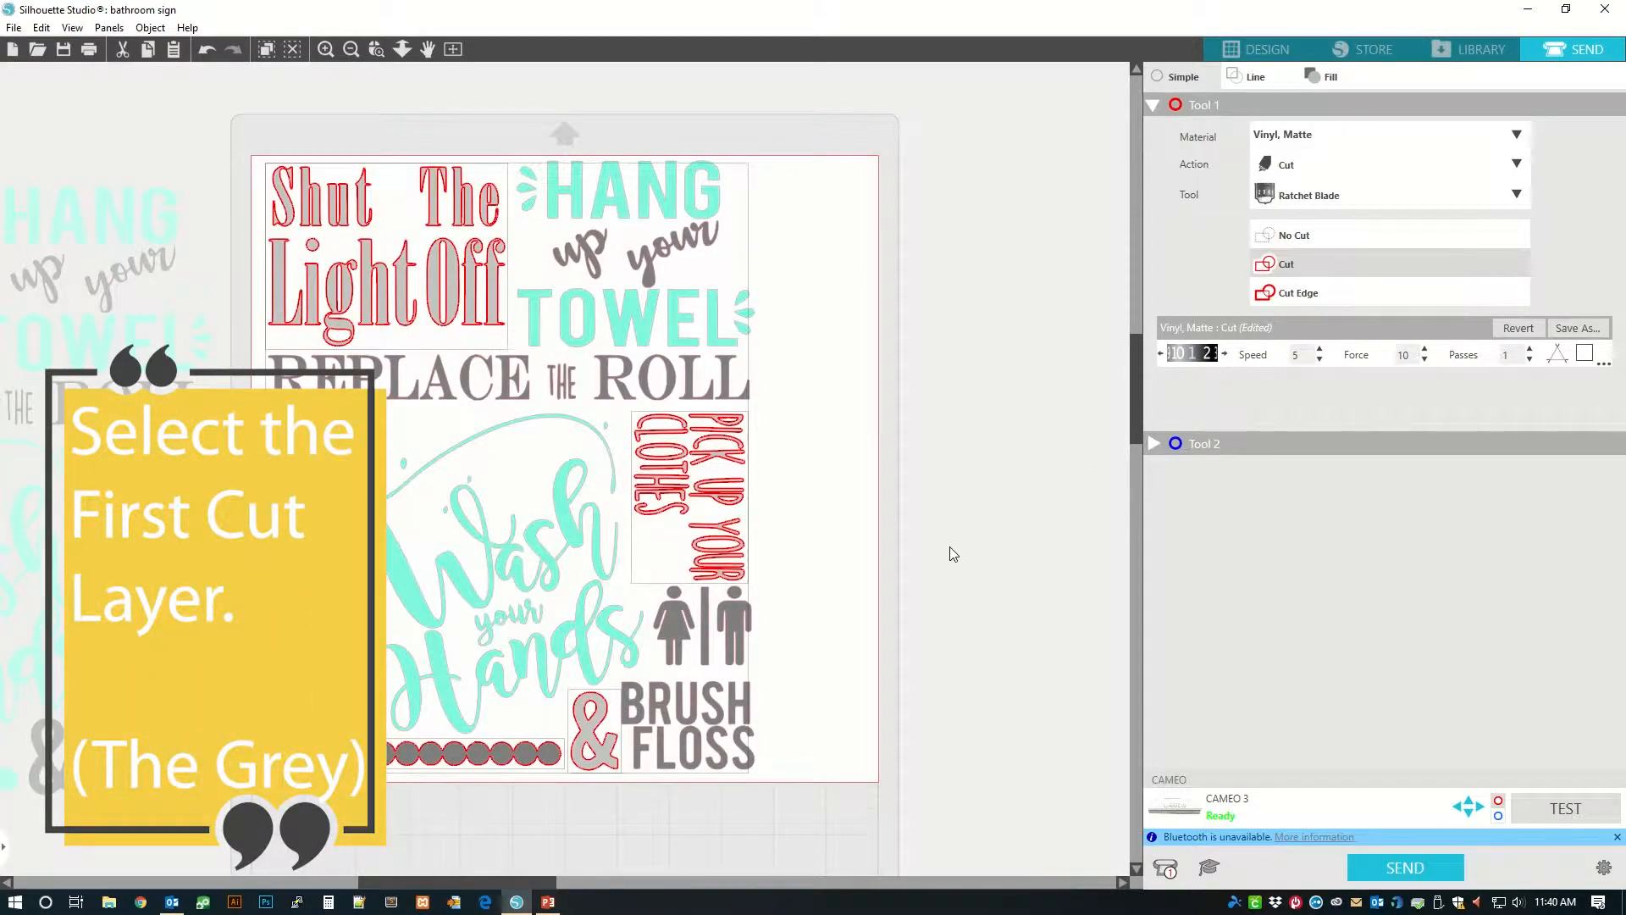
Run a test cut and send the gray layer to the cutter
click(1556, 811)
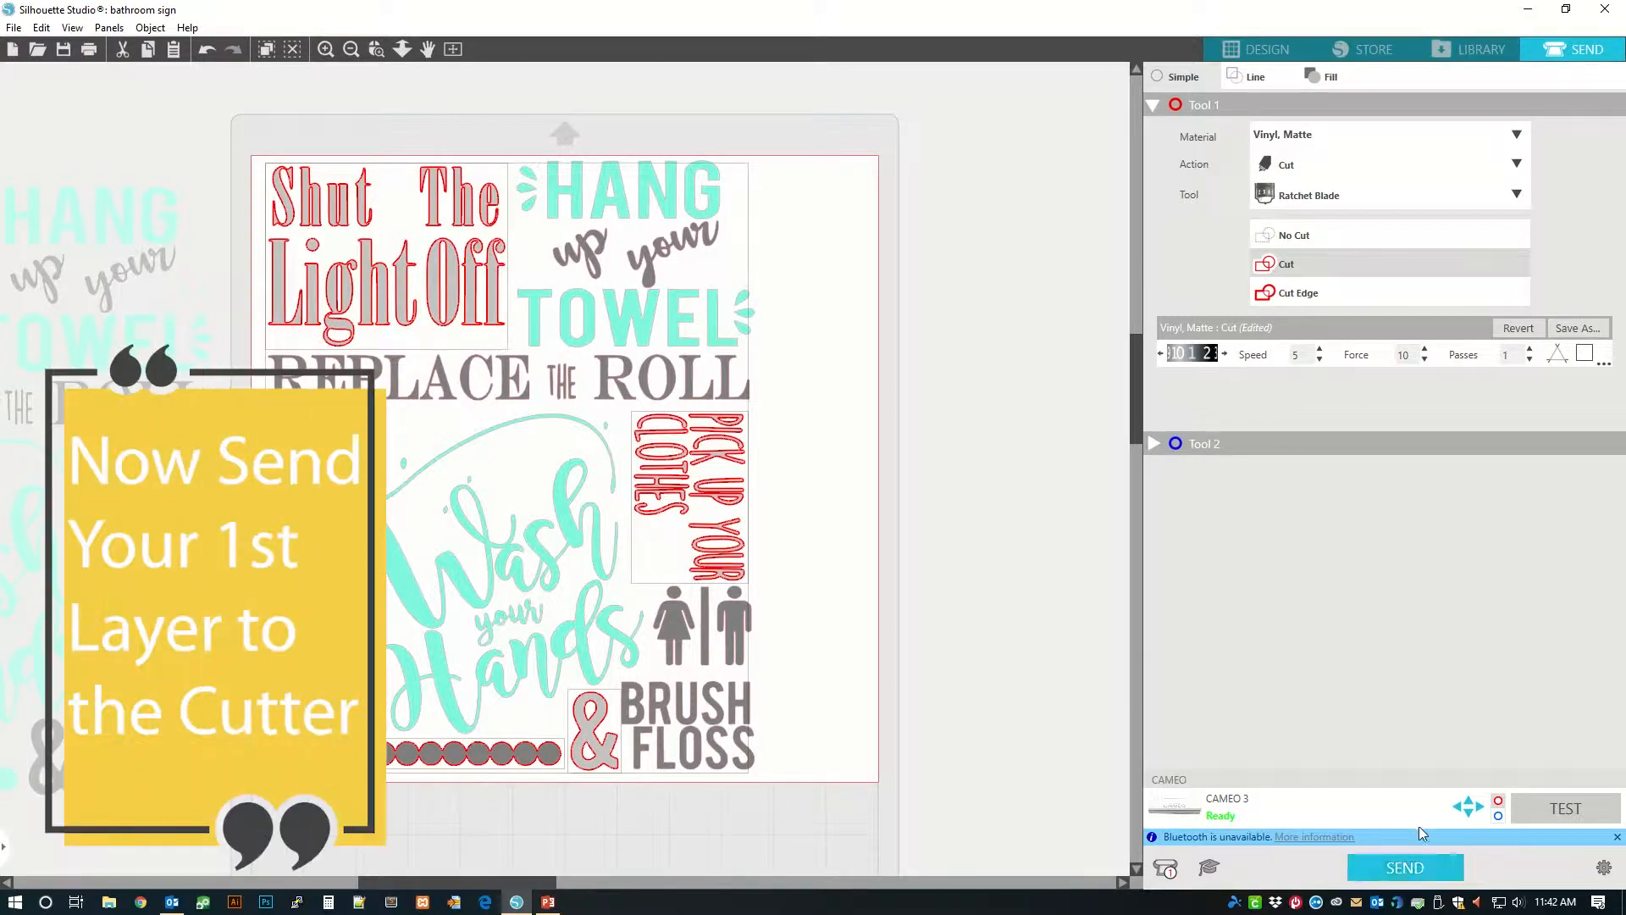
click(1425, 859)
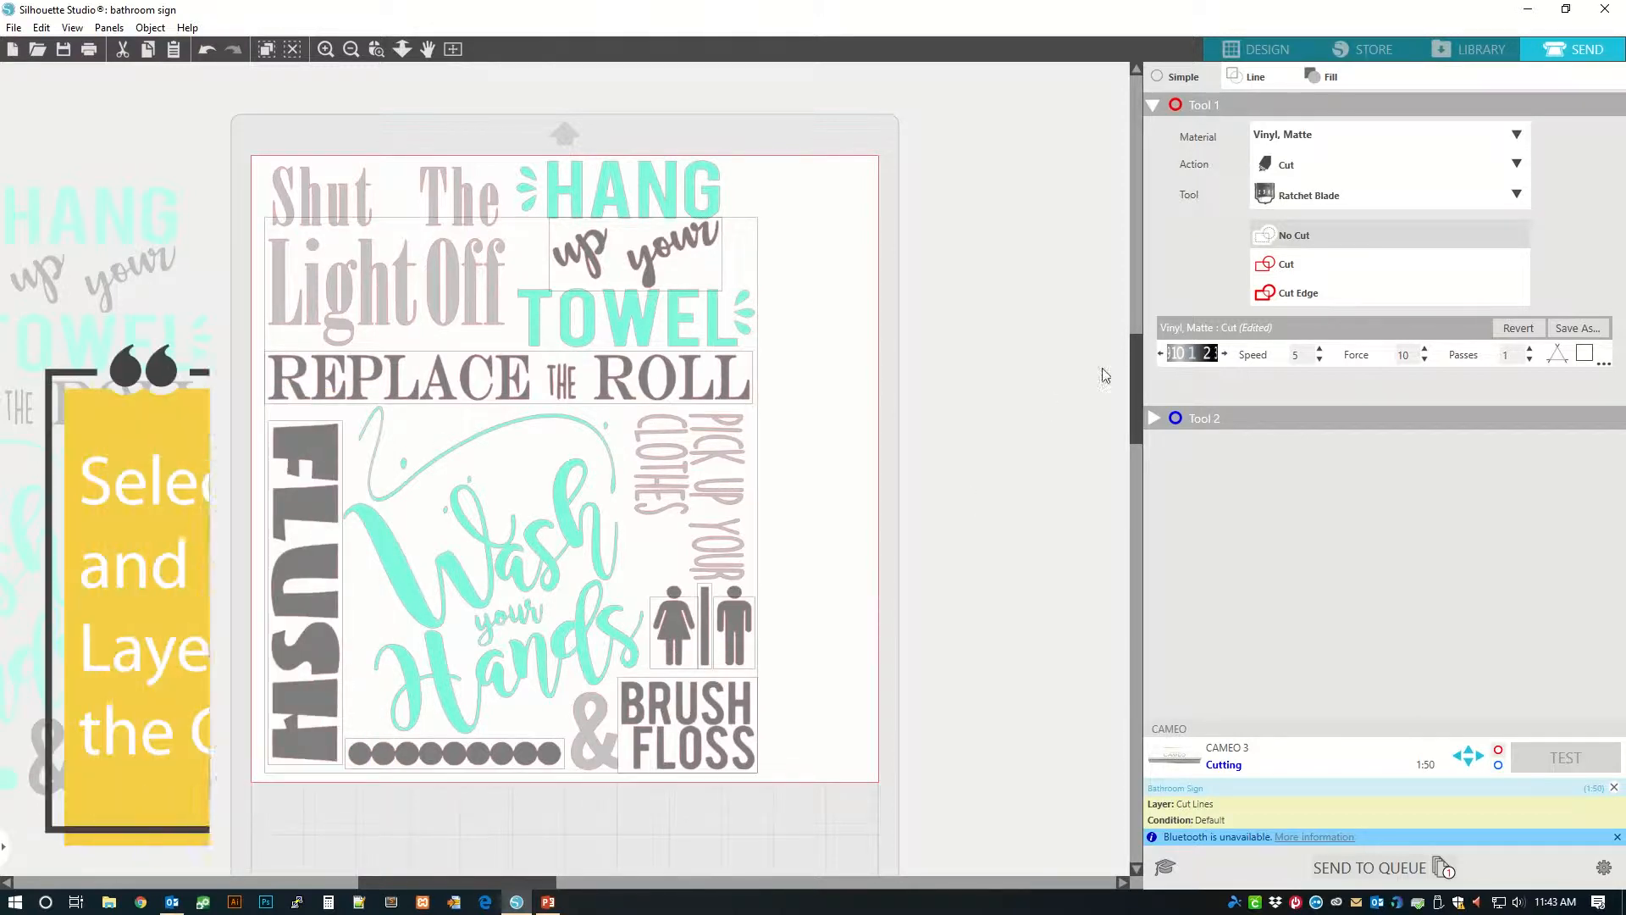
Set the black phrases, restroom icons and dots to Cut and send them to the cutter
click(1277, 265)
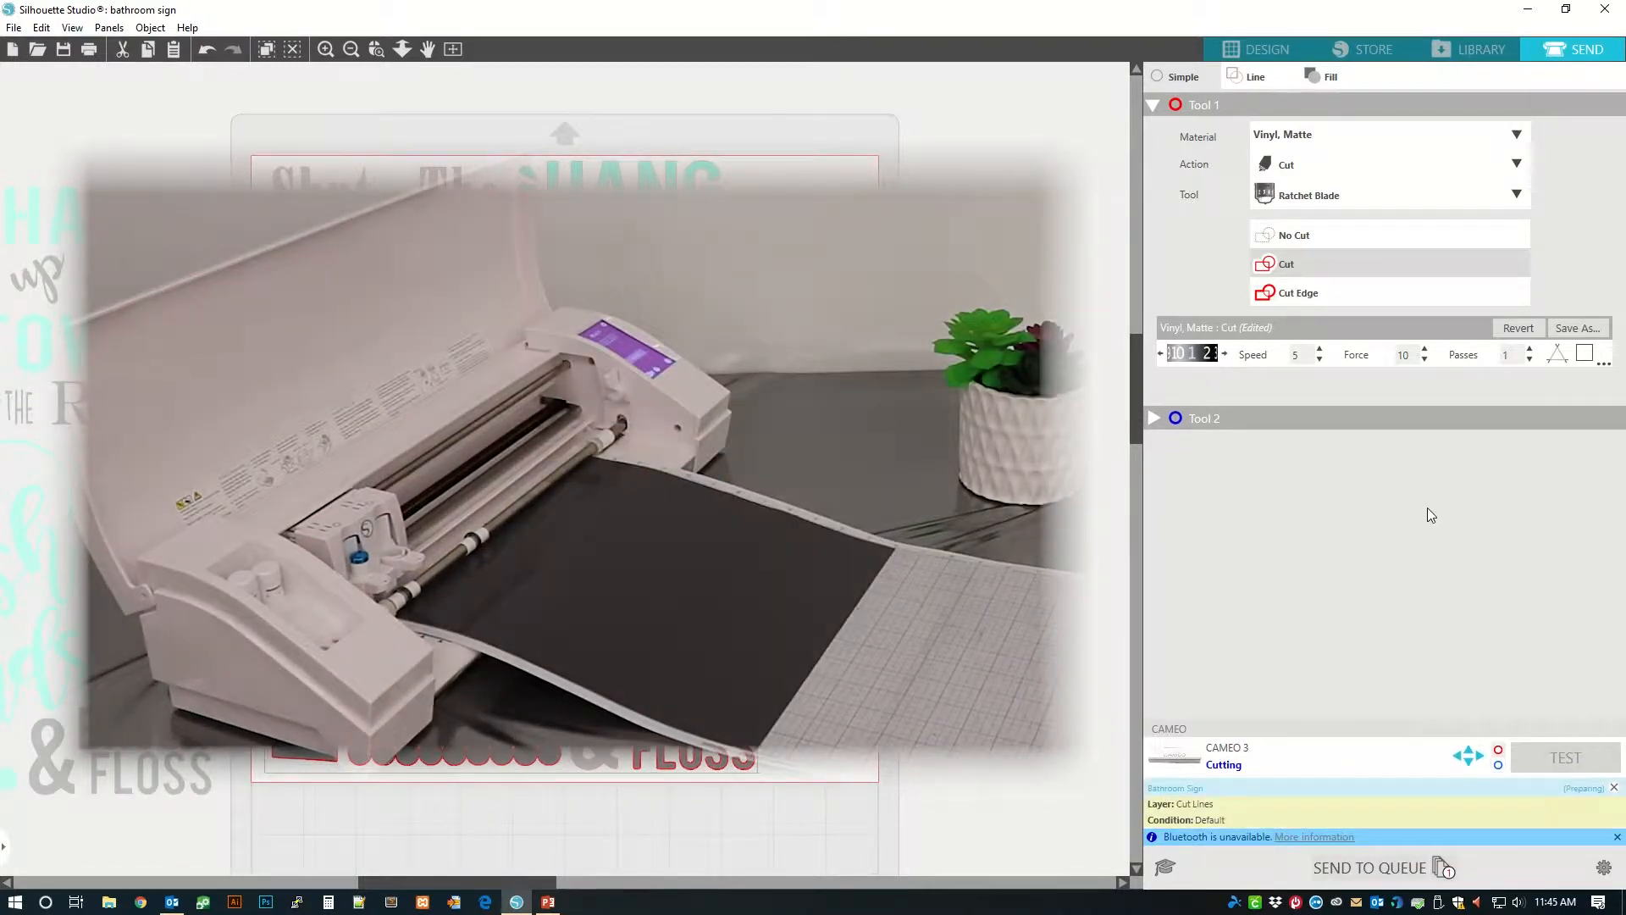
Turn off cutting for the black layer, set the aqua phrases and dots to Cut, and send them to the cutter
click(1334, 234)
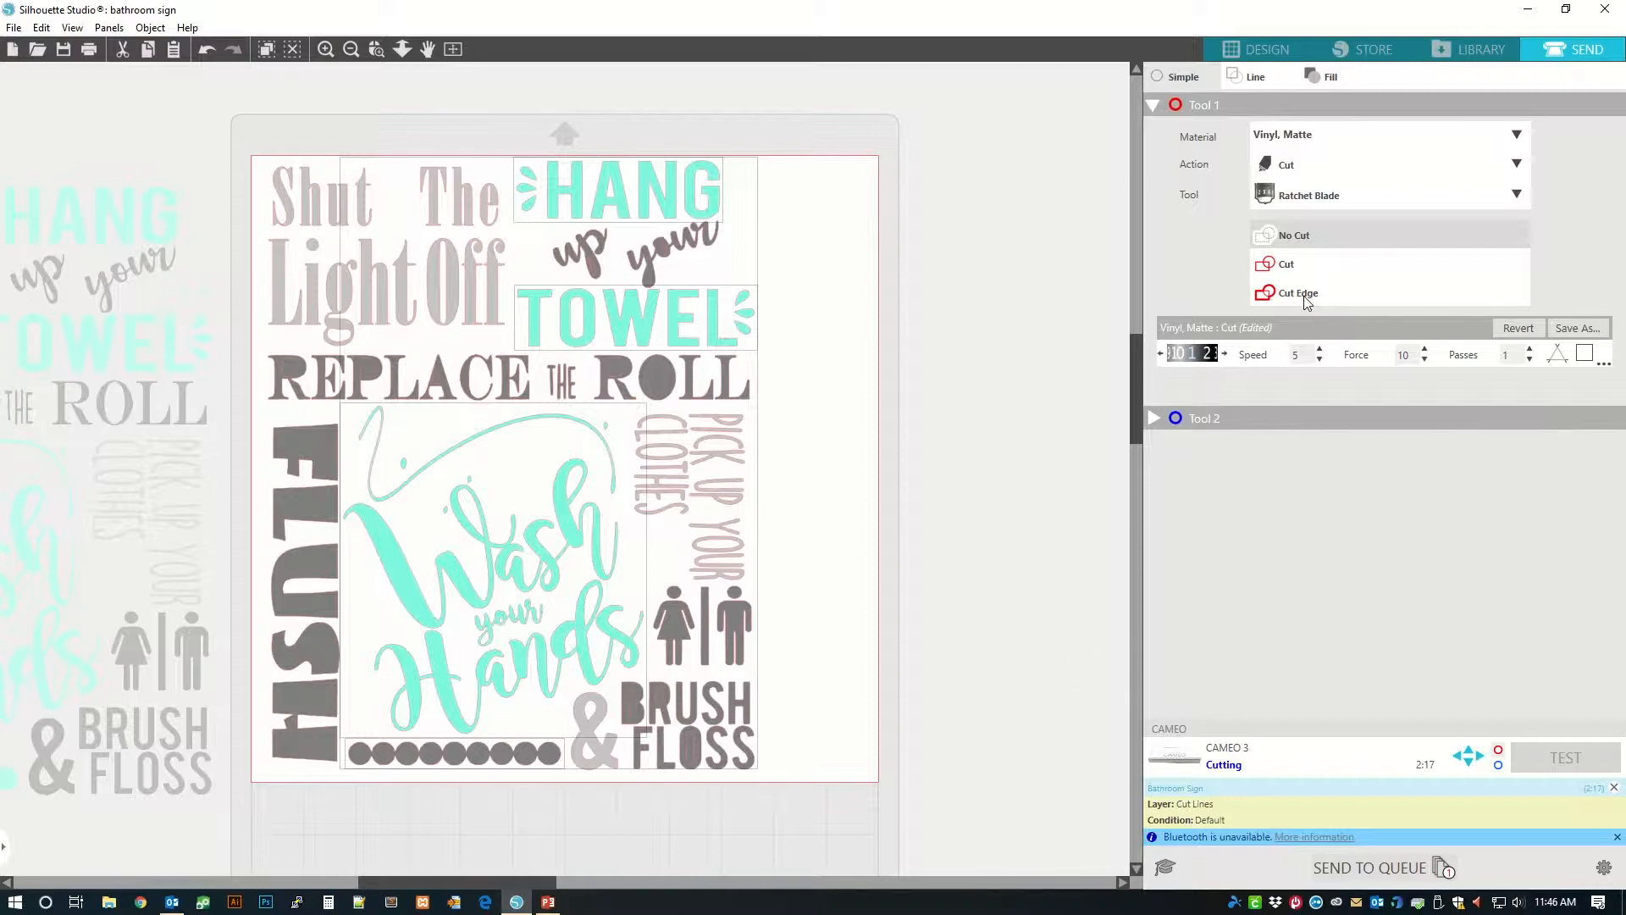
click(1300, 262)
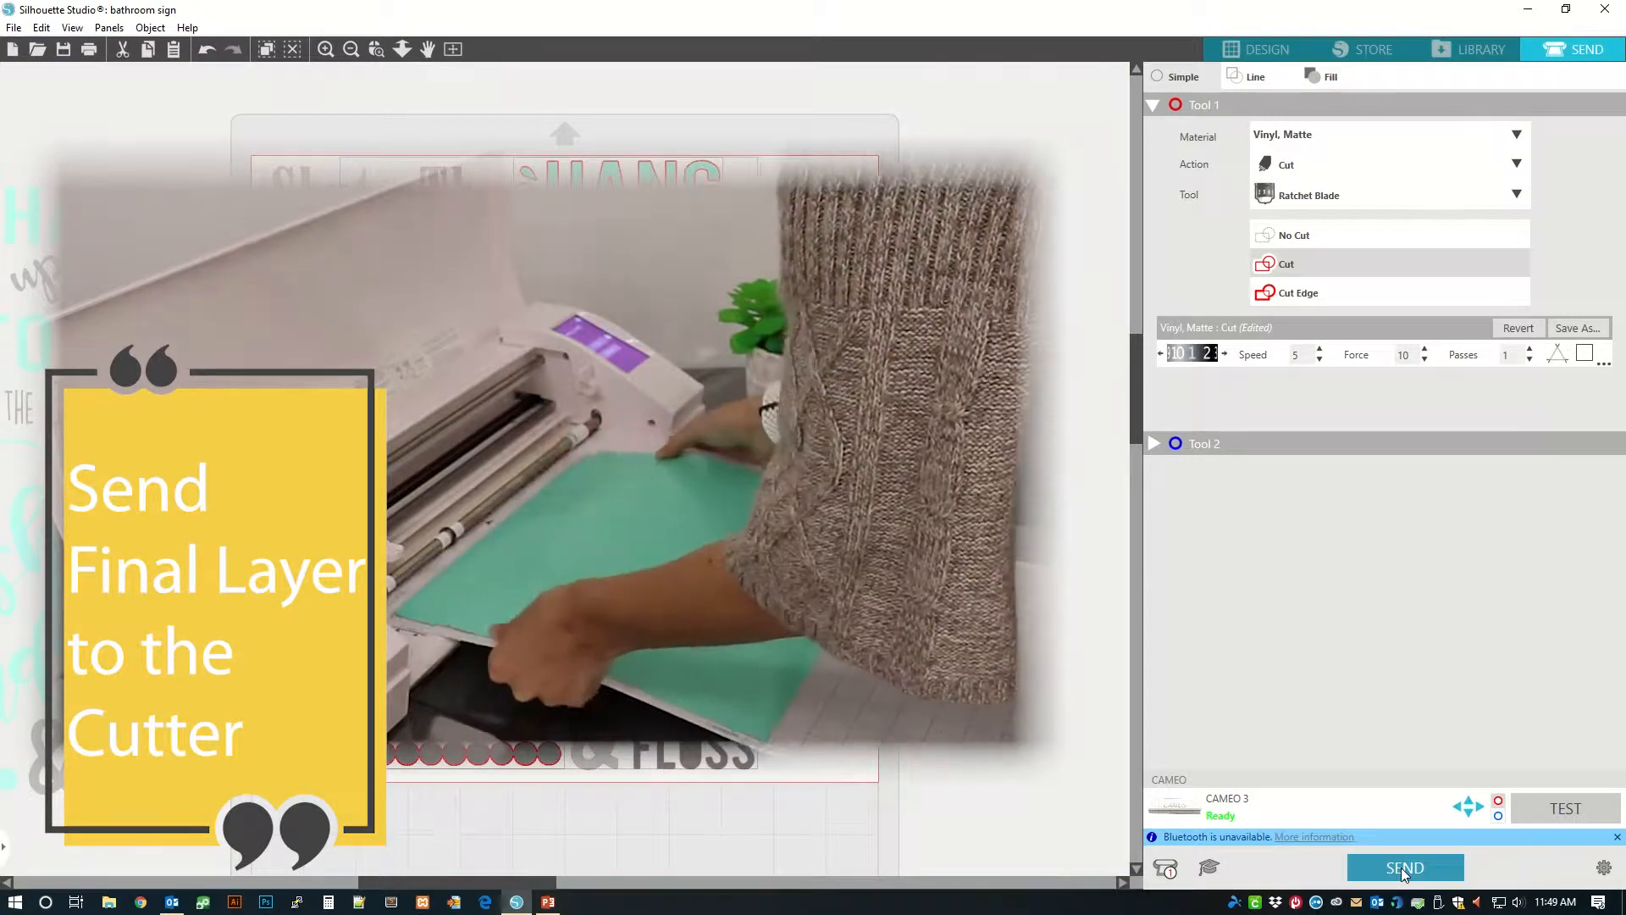
click(1401, 867)
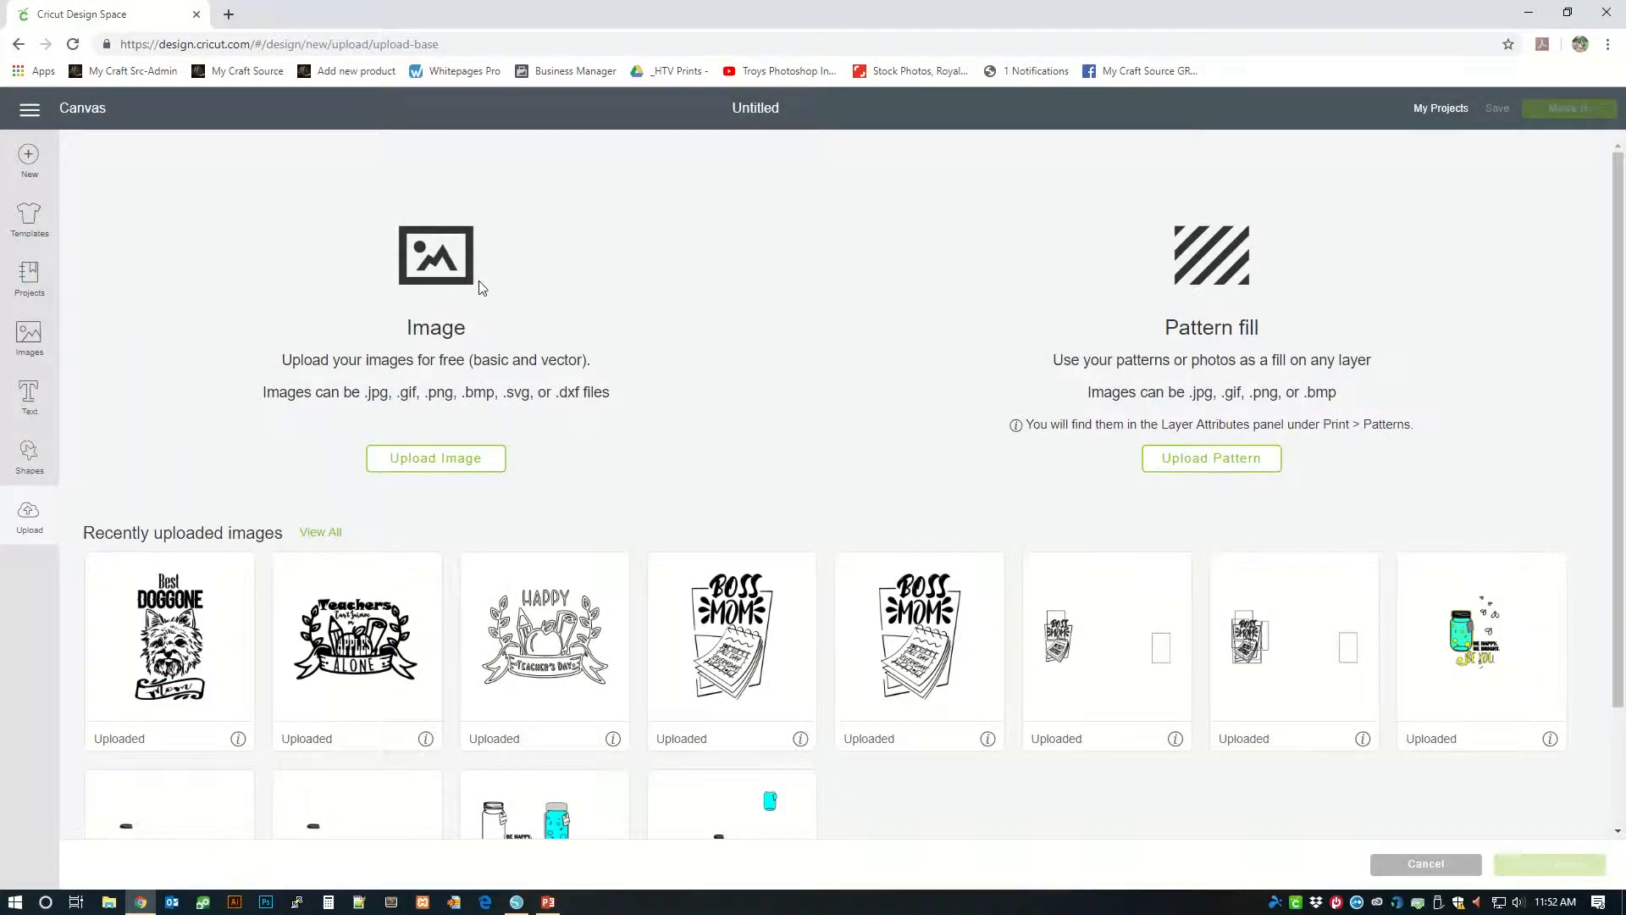
In Cricut Design Space, upload Bathroom Sign.svg from the Bathroom folder inside svg files and save it as an uploaded image
click(435, 464)
click(841, 491)
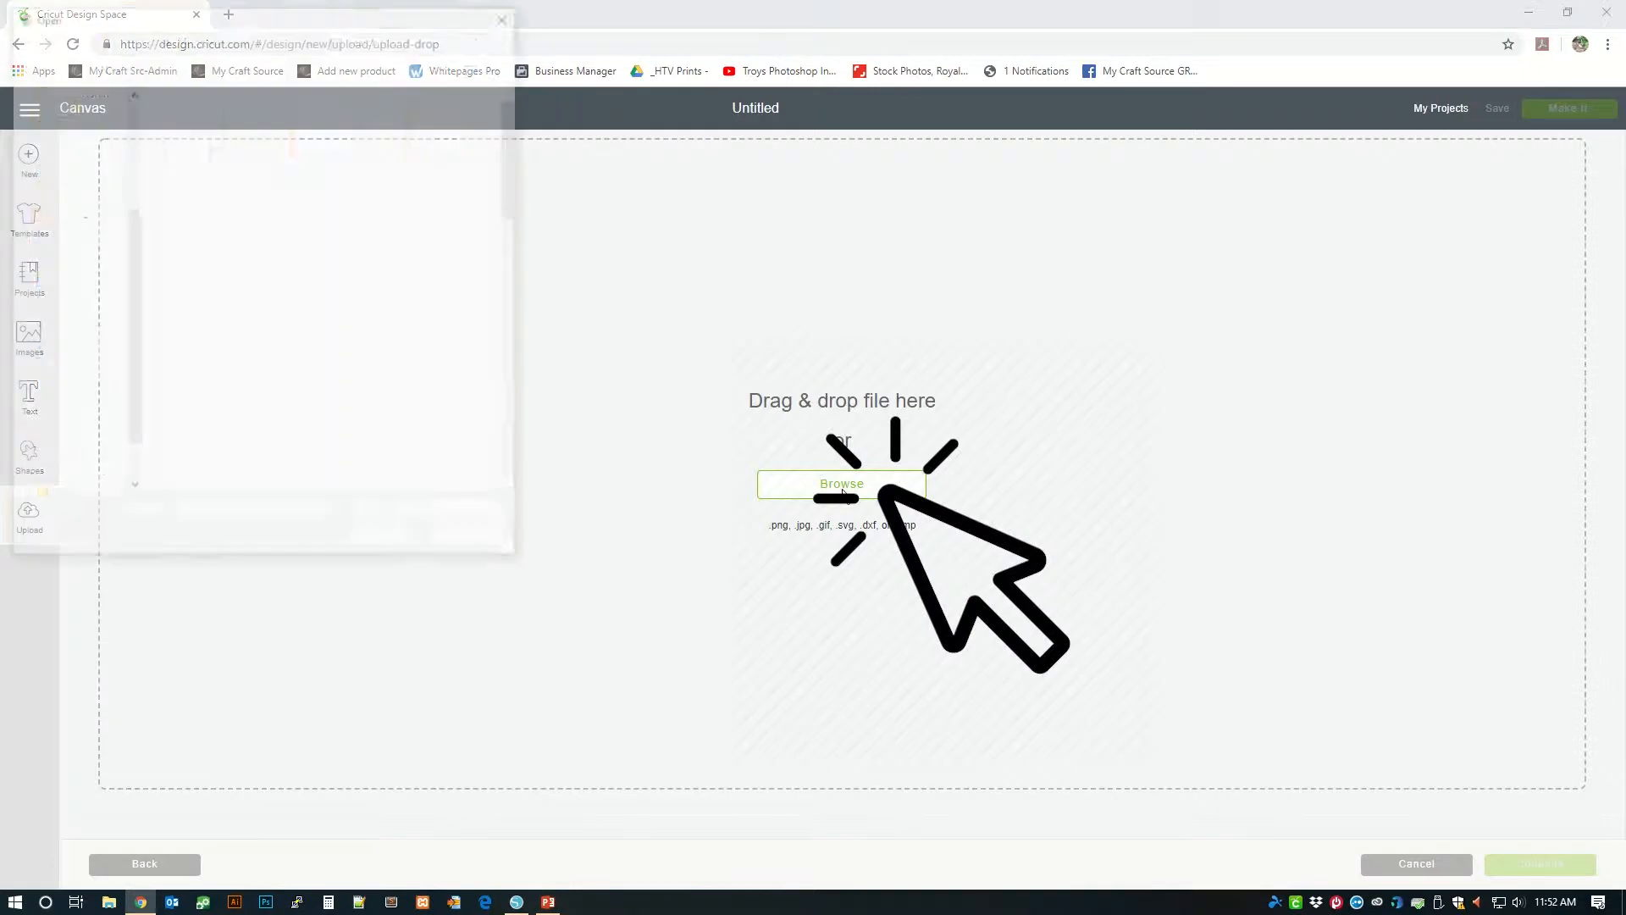
scroll(398, 305, down, 5)
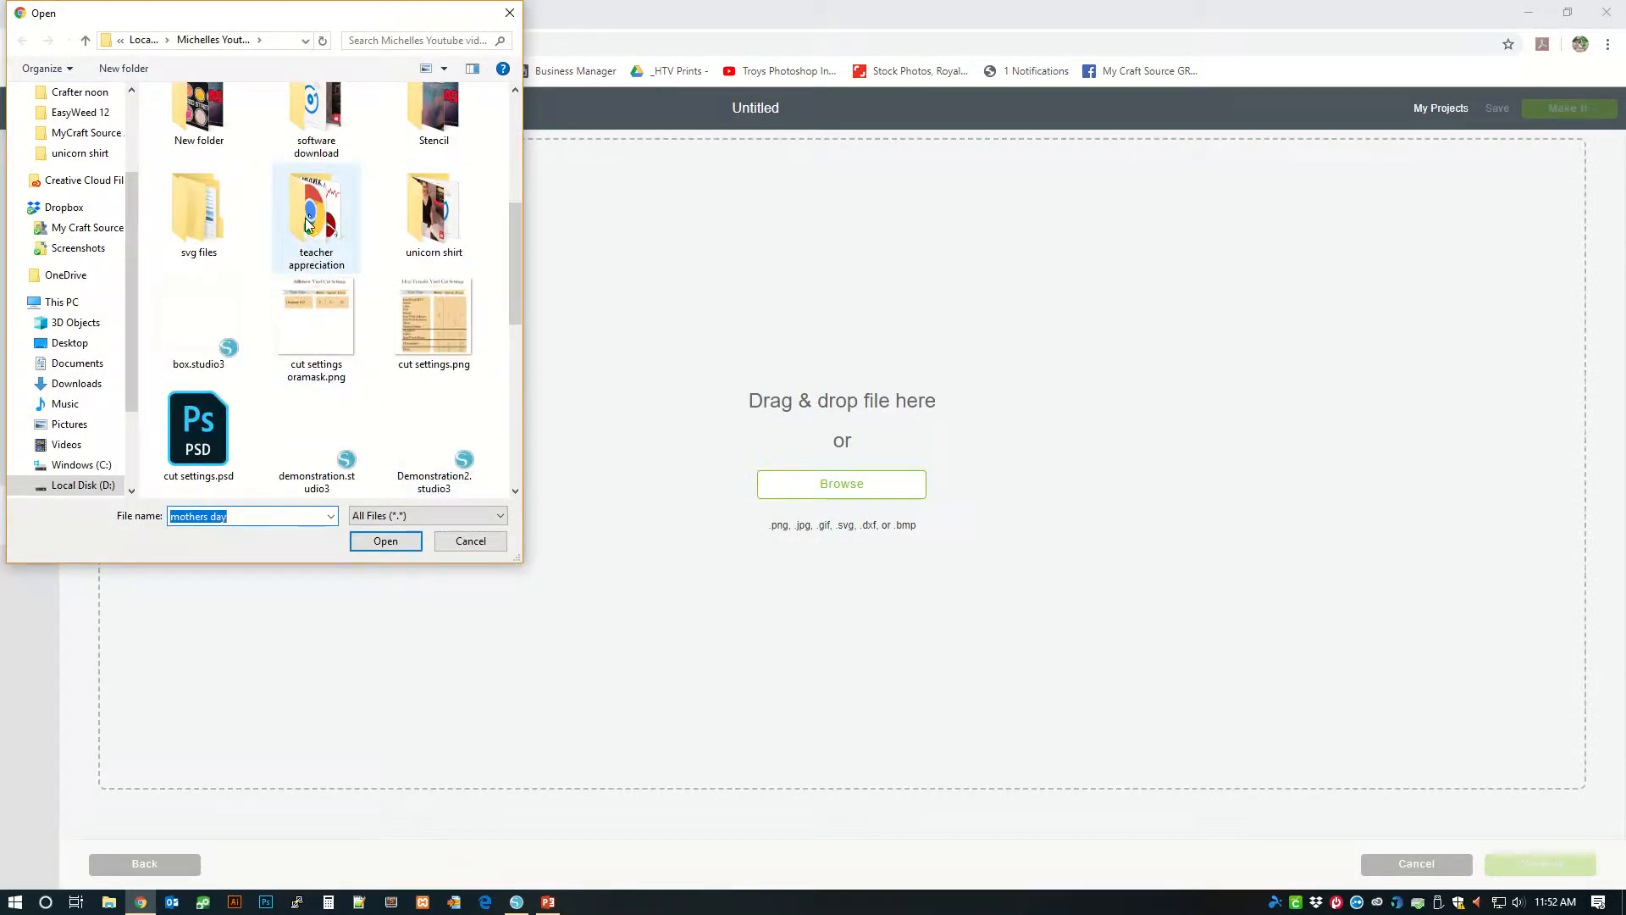
double_click(203, 222)
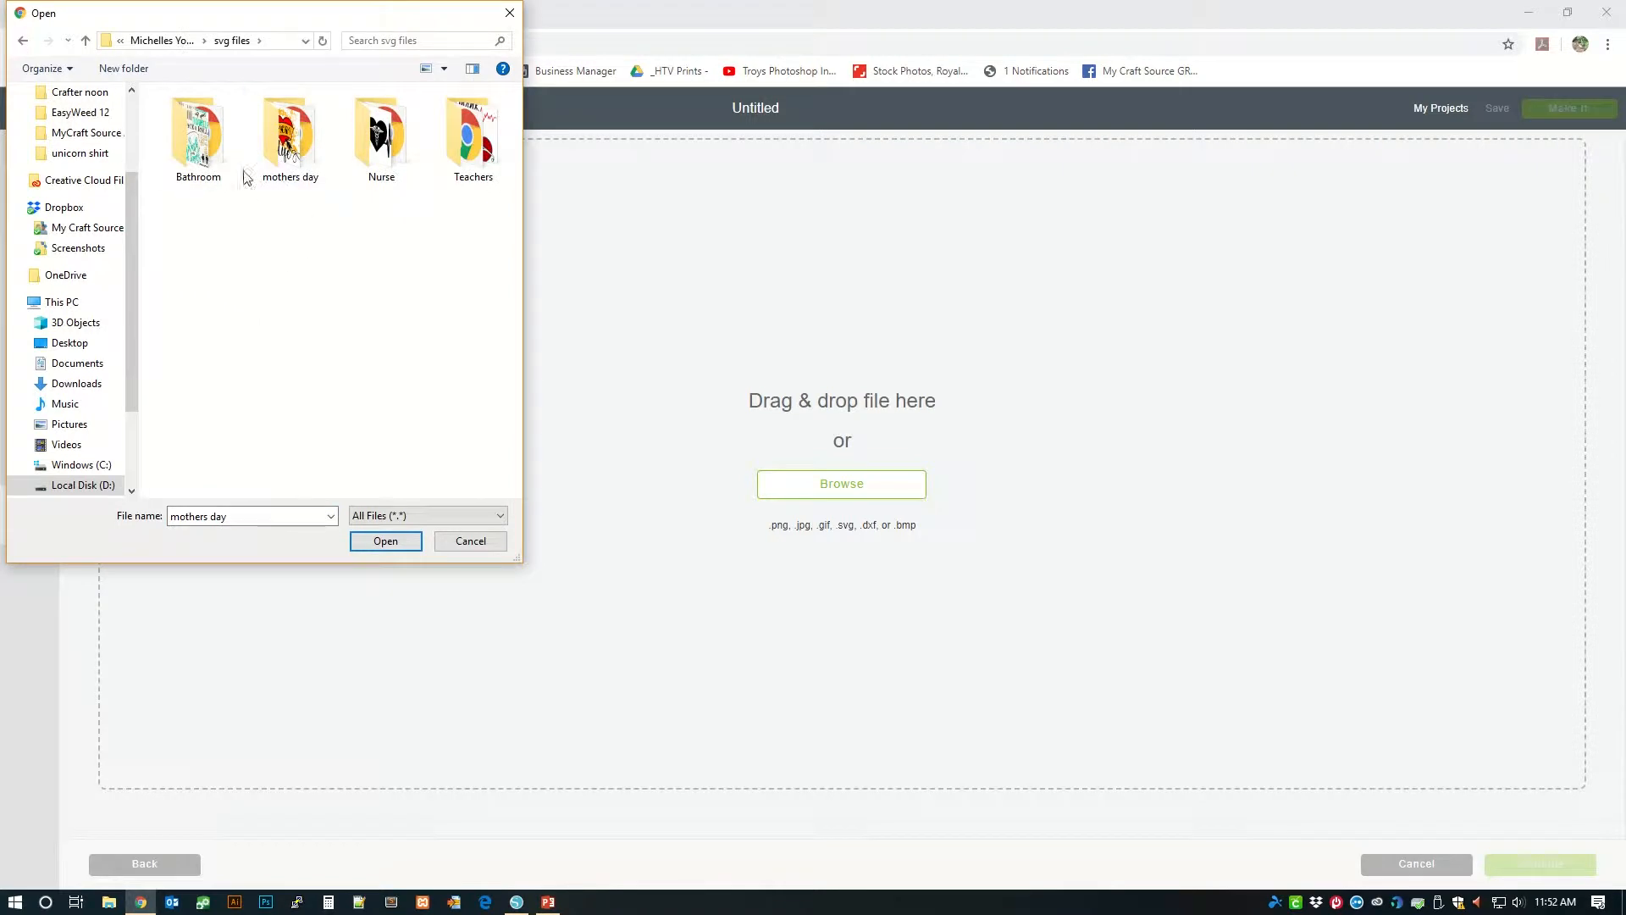
double_click(210, 161)
click(218, 164)
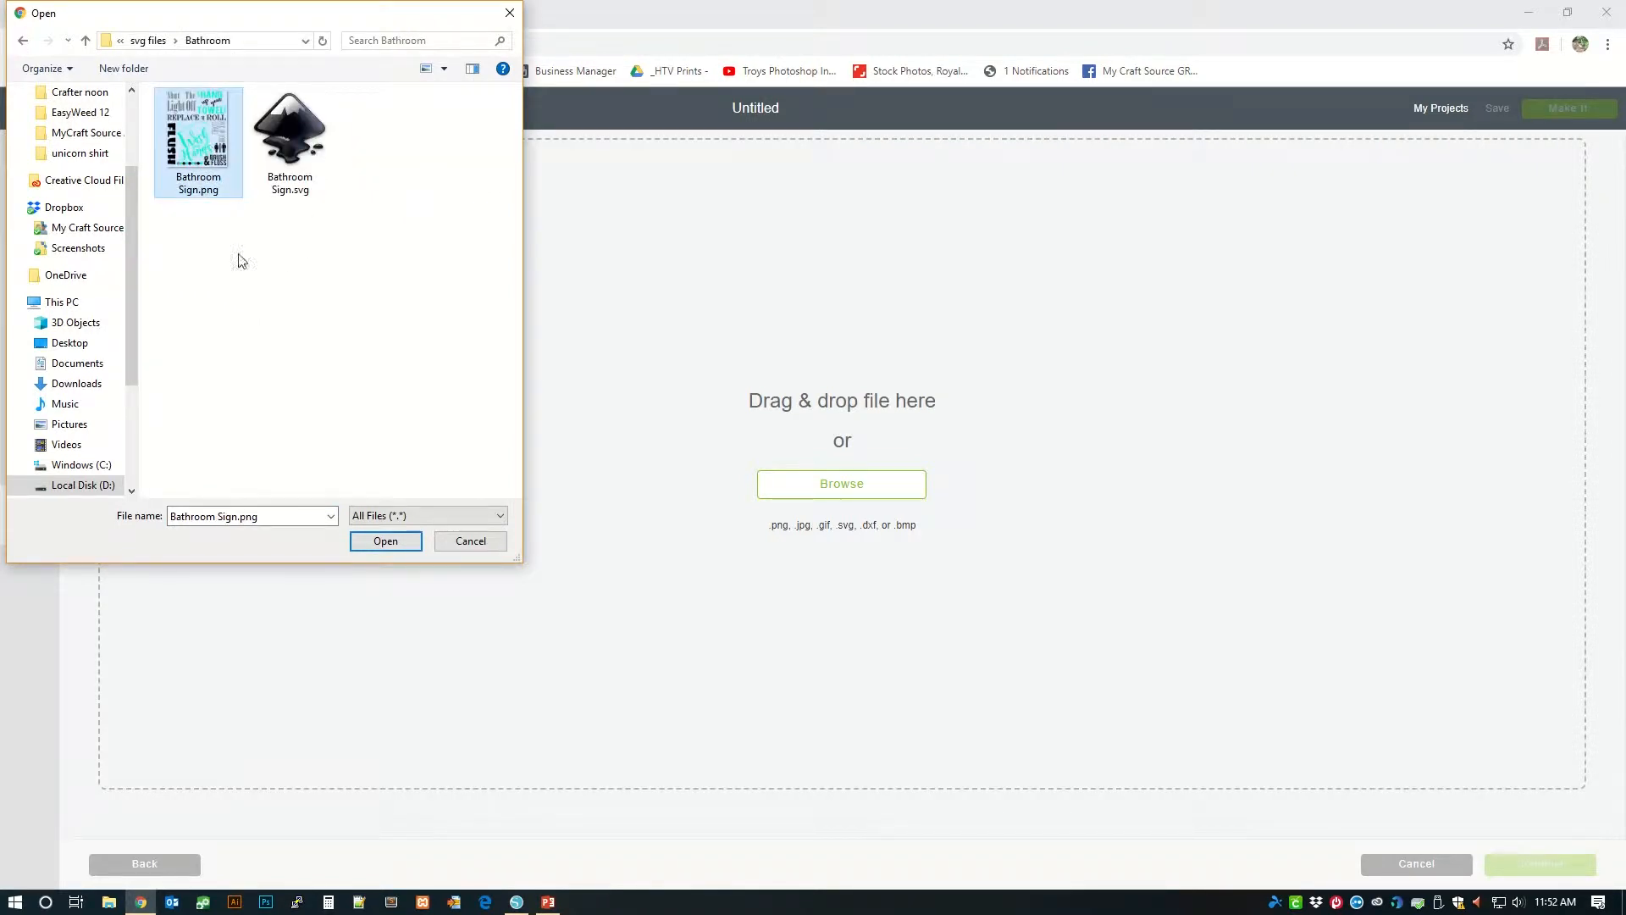
click(292, 166)
click(385, 537)
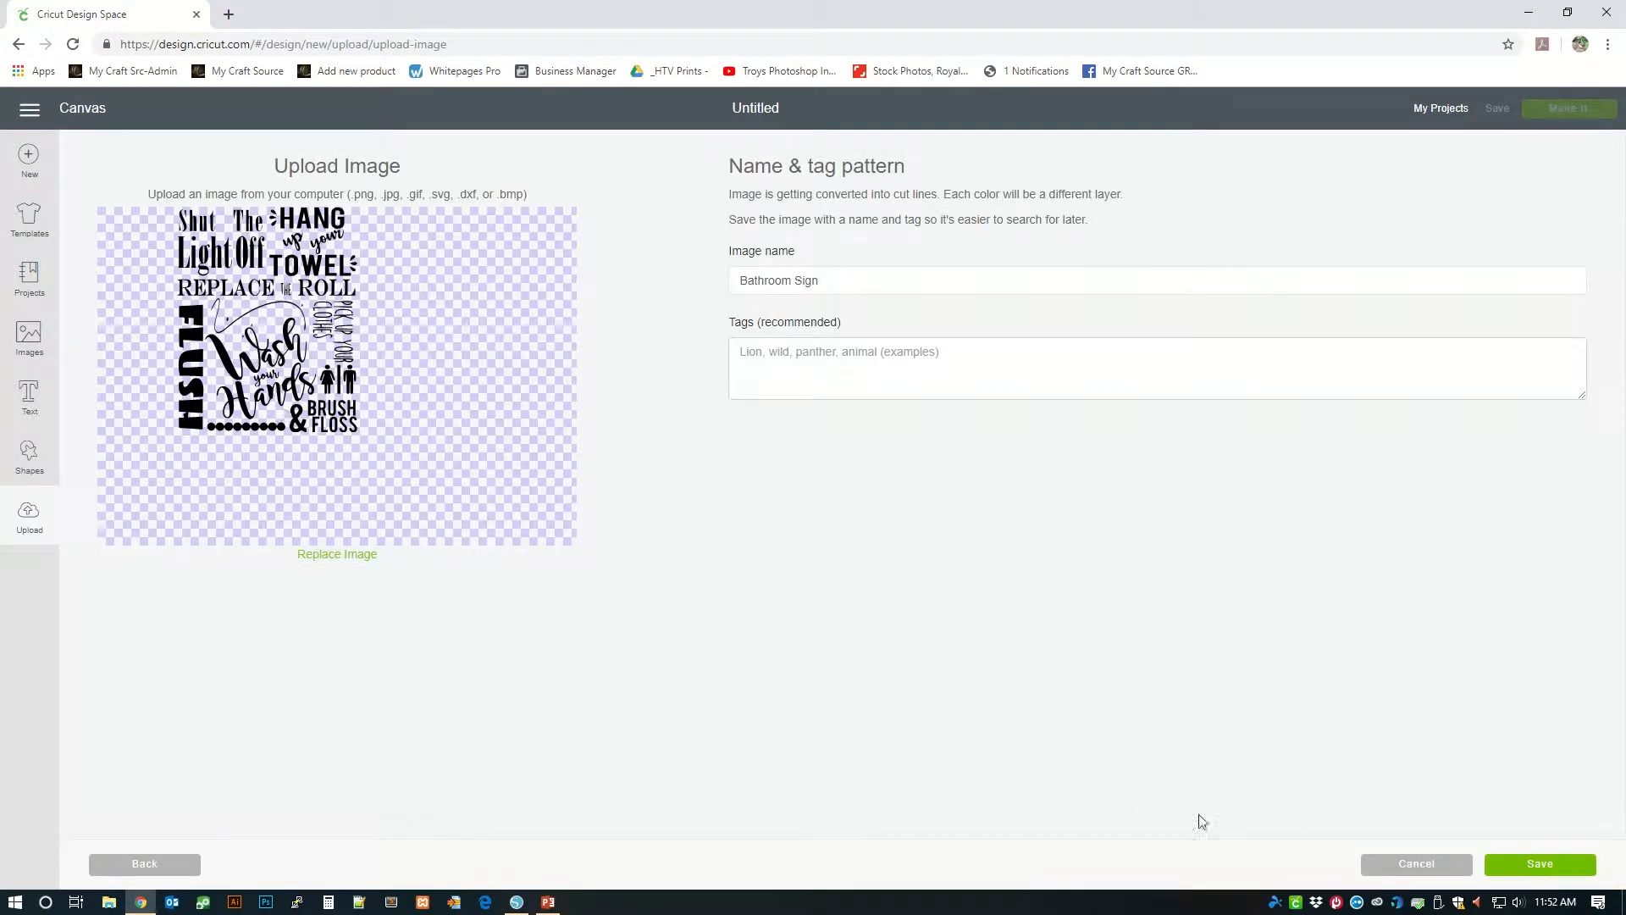
click(1543, 865)
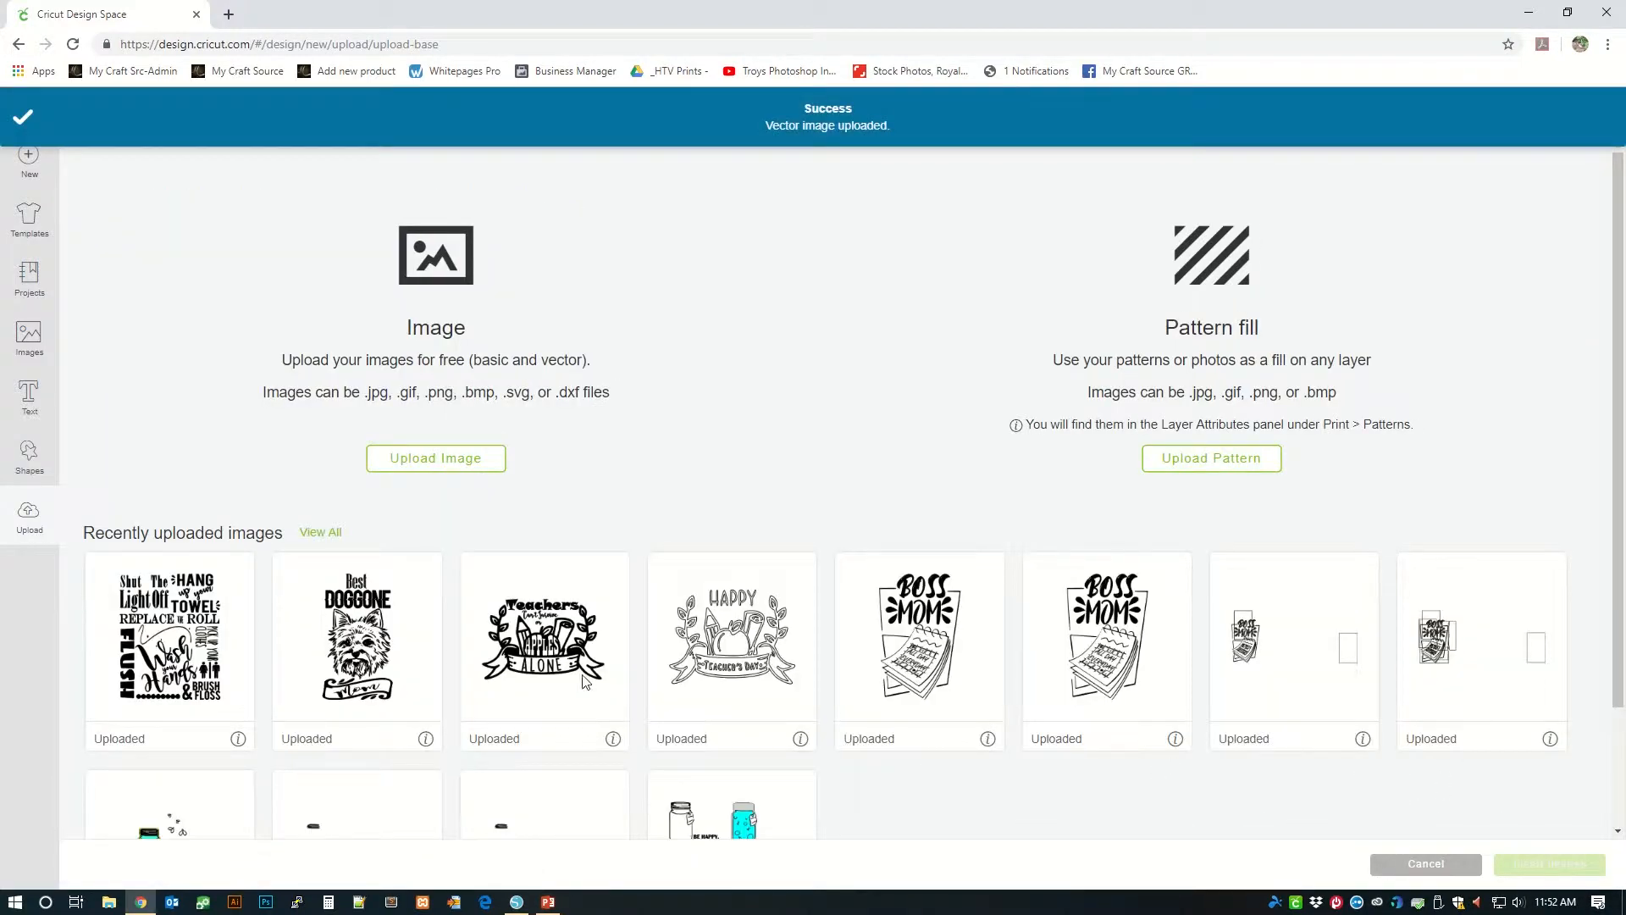
Insert the uploaded bathroom sign image onto the canvas
click(161, 644)
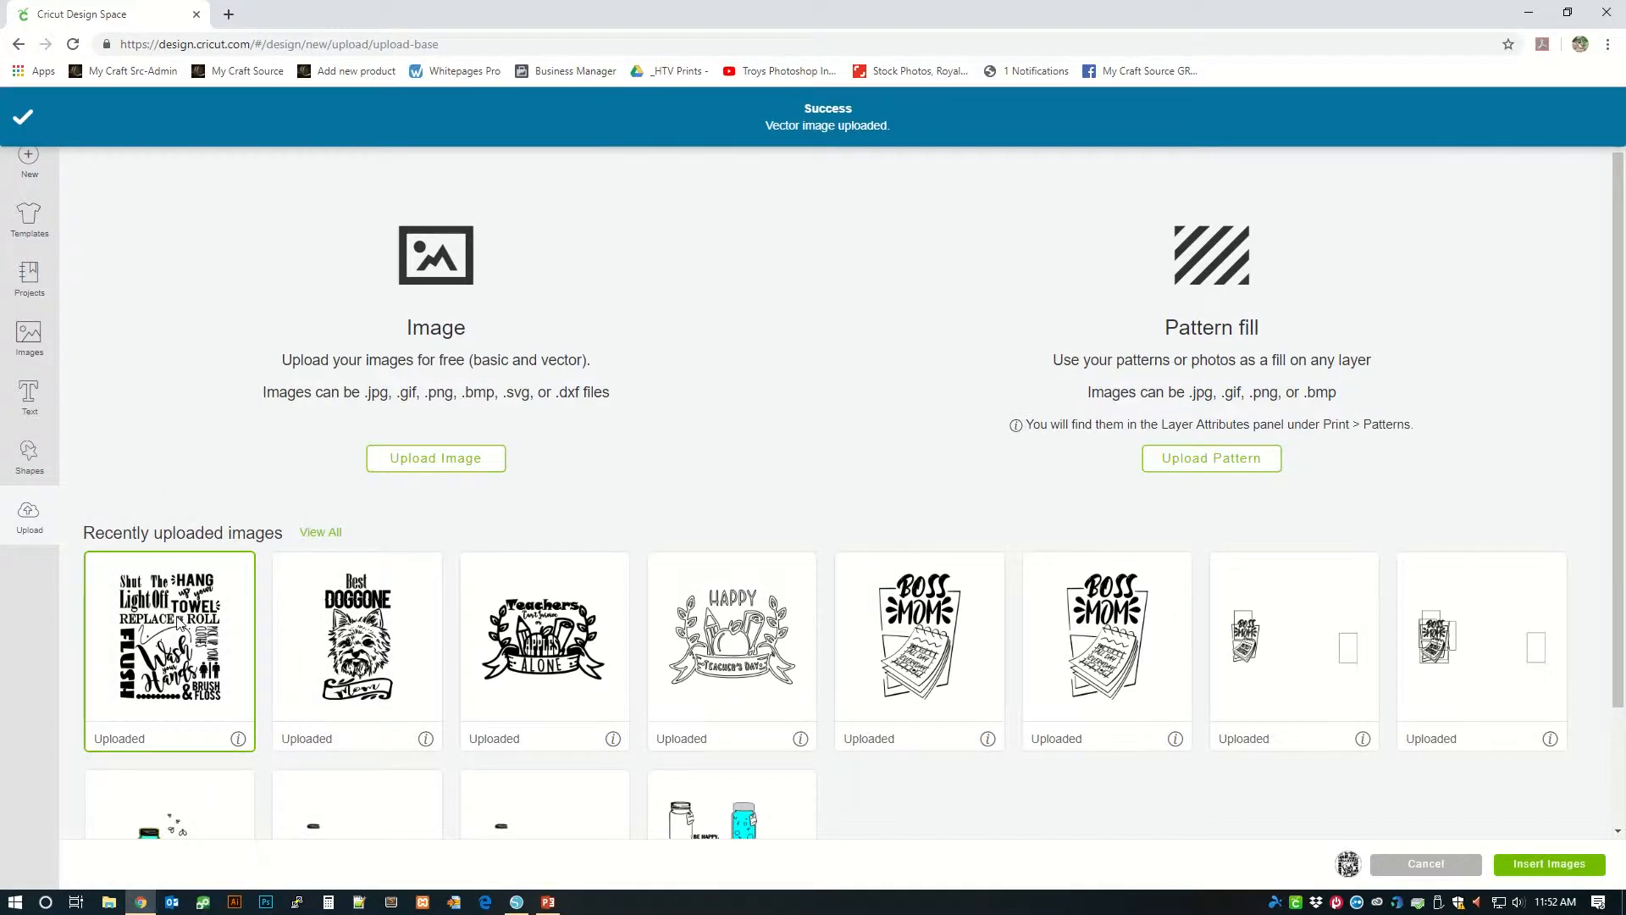
click(1553, 863)
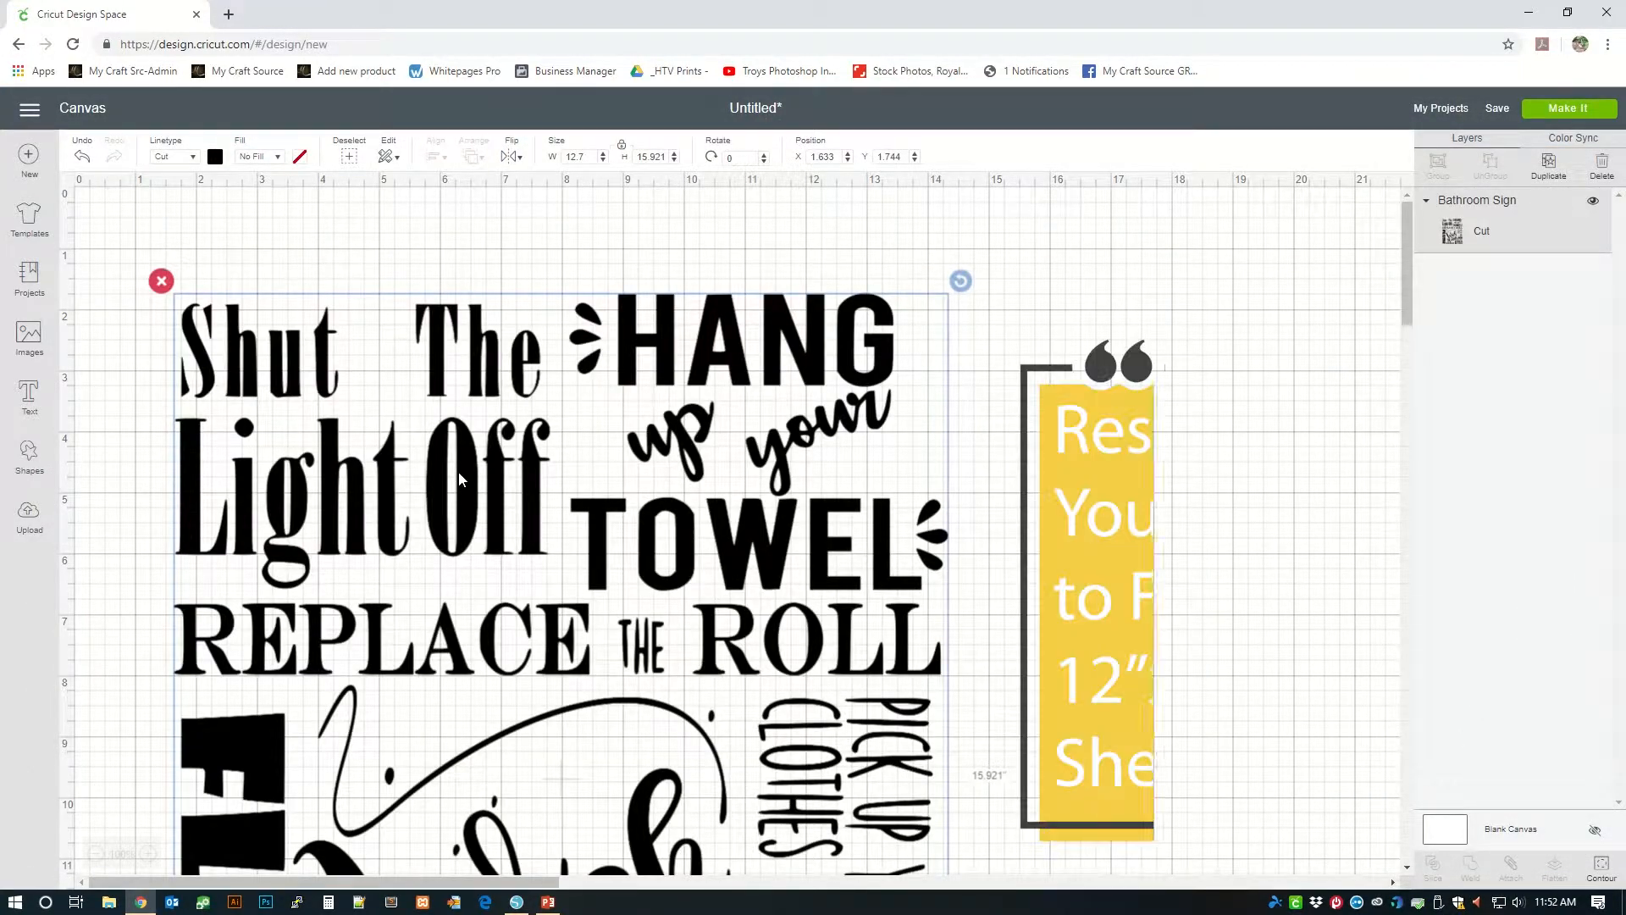
Set the bathroom sign's height to 12 inches with proportions kept and move it to the canvas origin corner
click(651, 157)
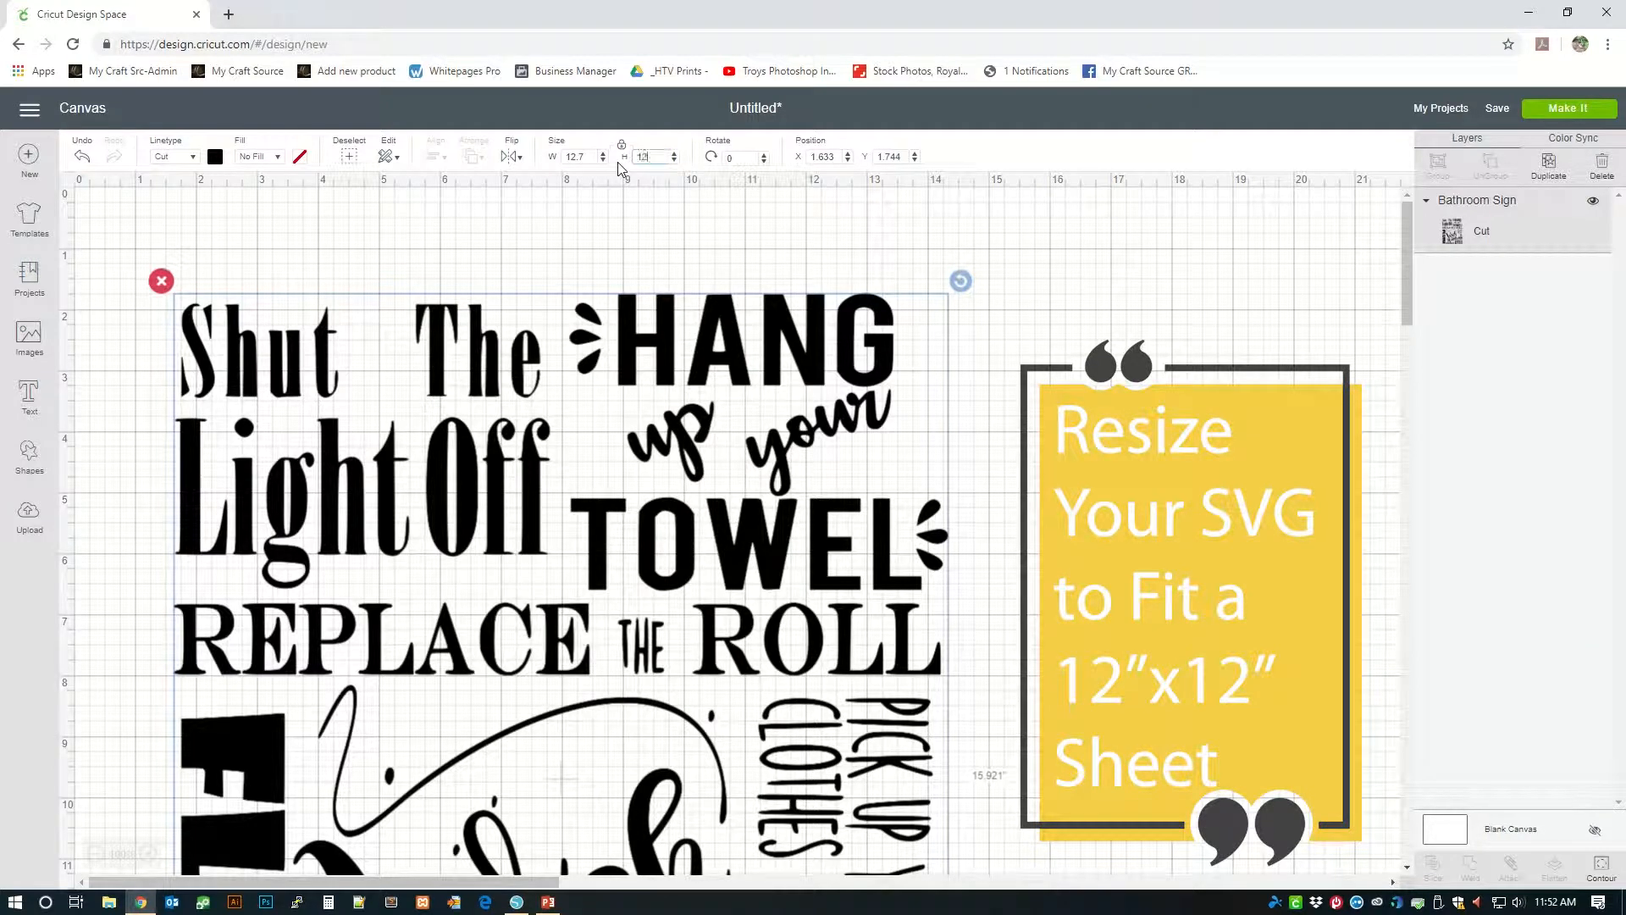
drag(591, 157, 522, 163)
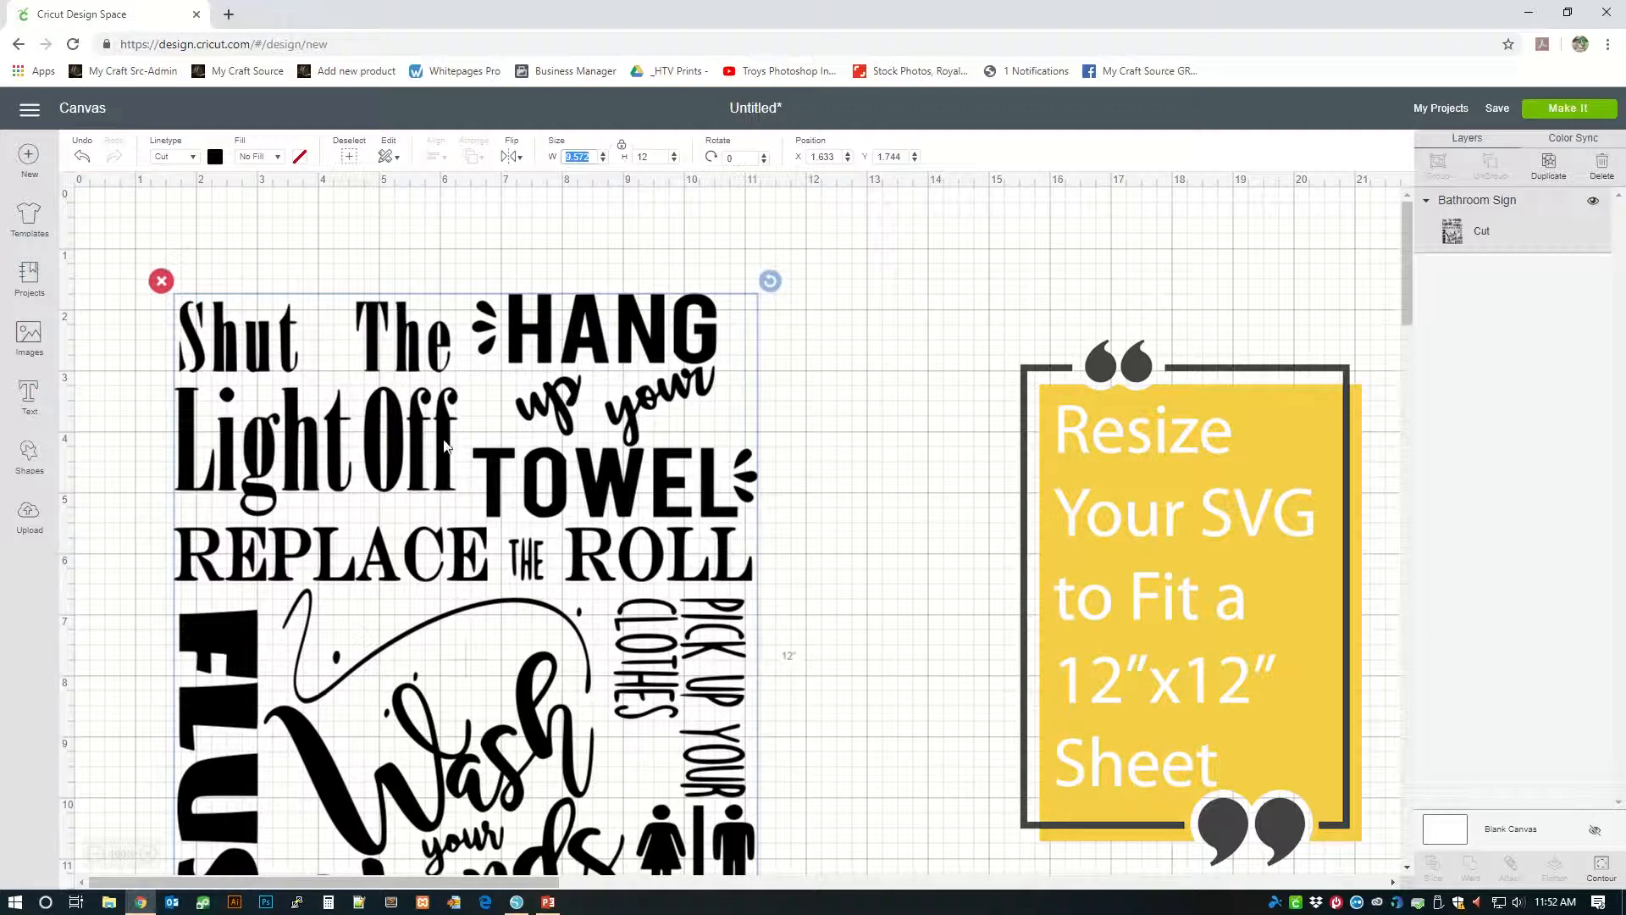
drag(360, 468, 288, 364)
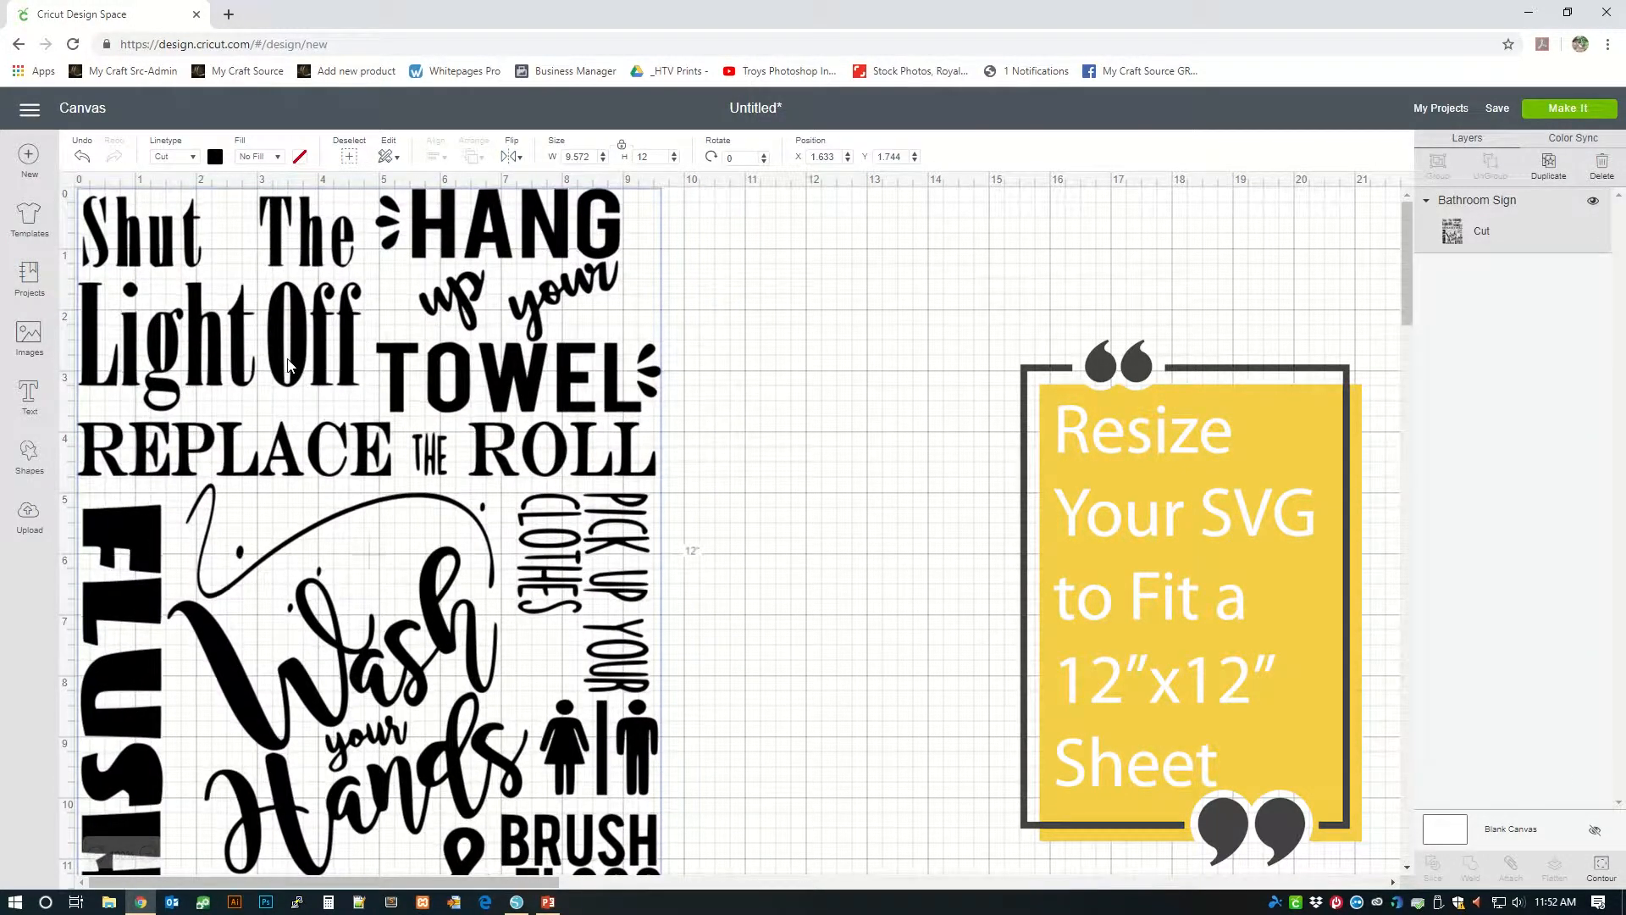
click(808, 512)
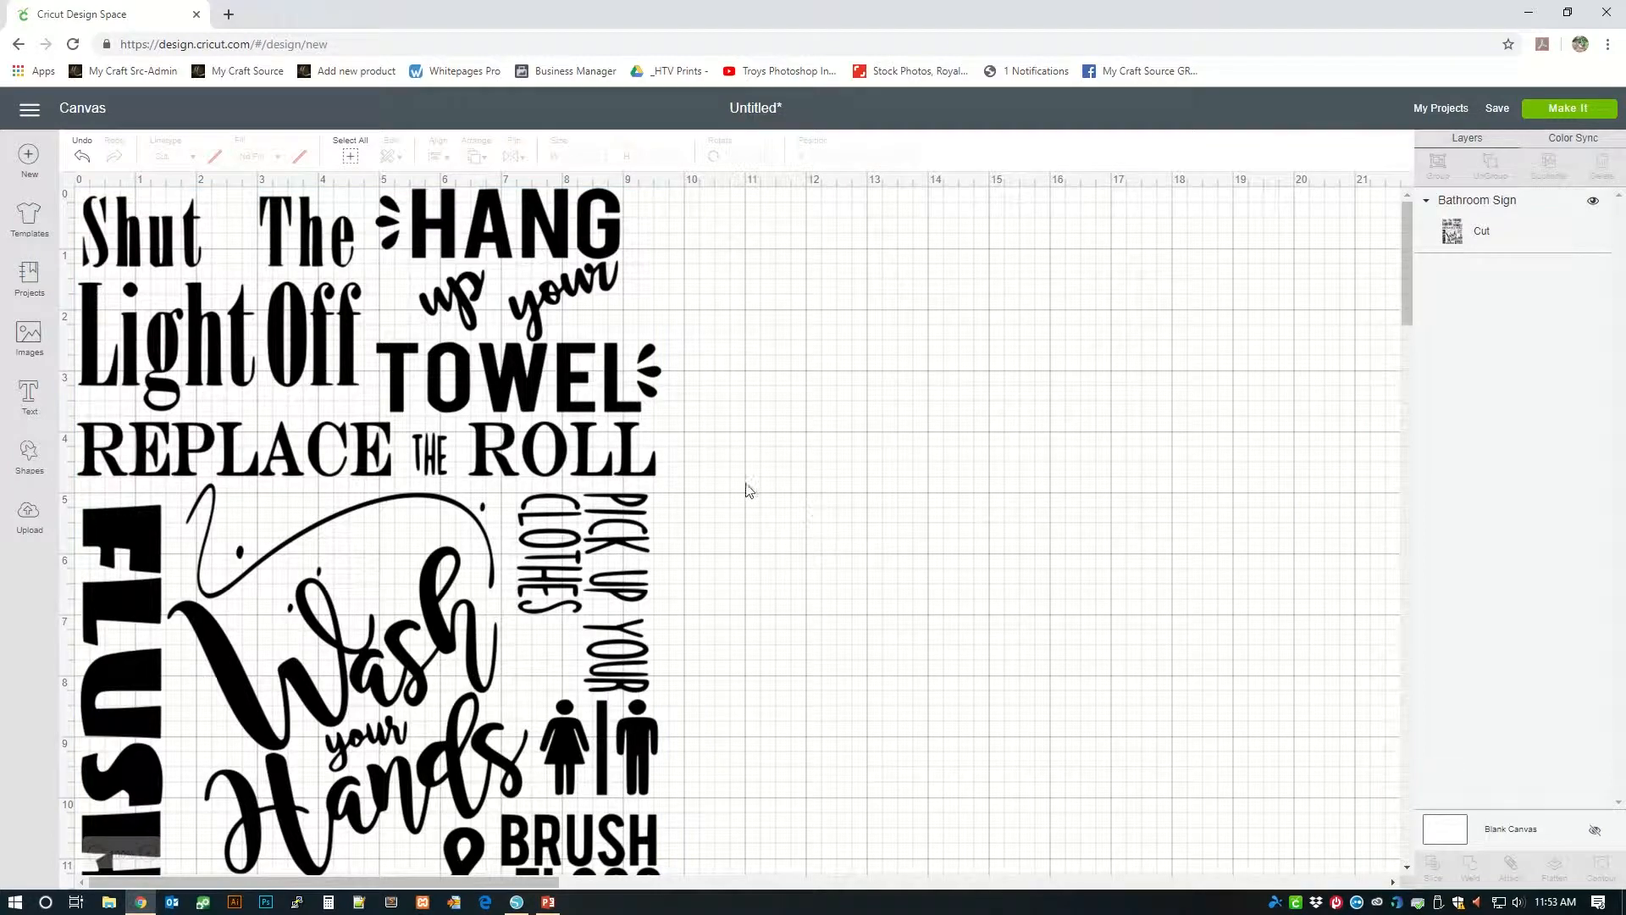
Open the Contour editor for the bathroom sign's cut layer
scroll(748, 489, down, 3)
click(623, 471)
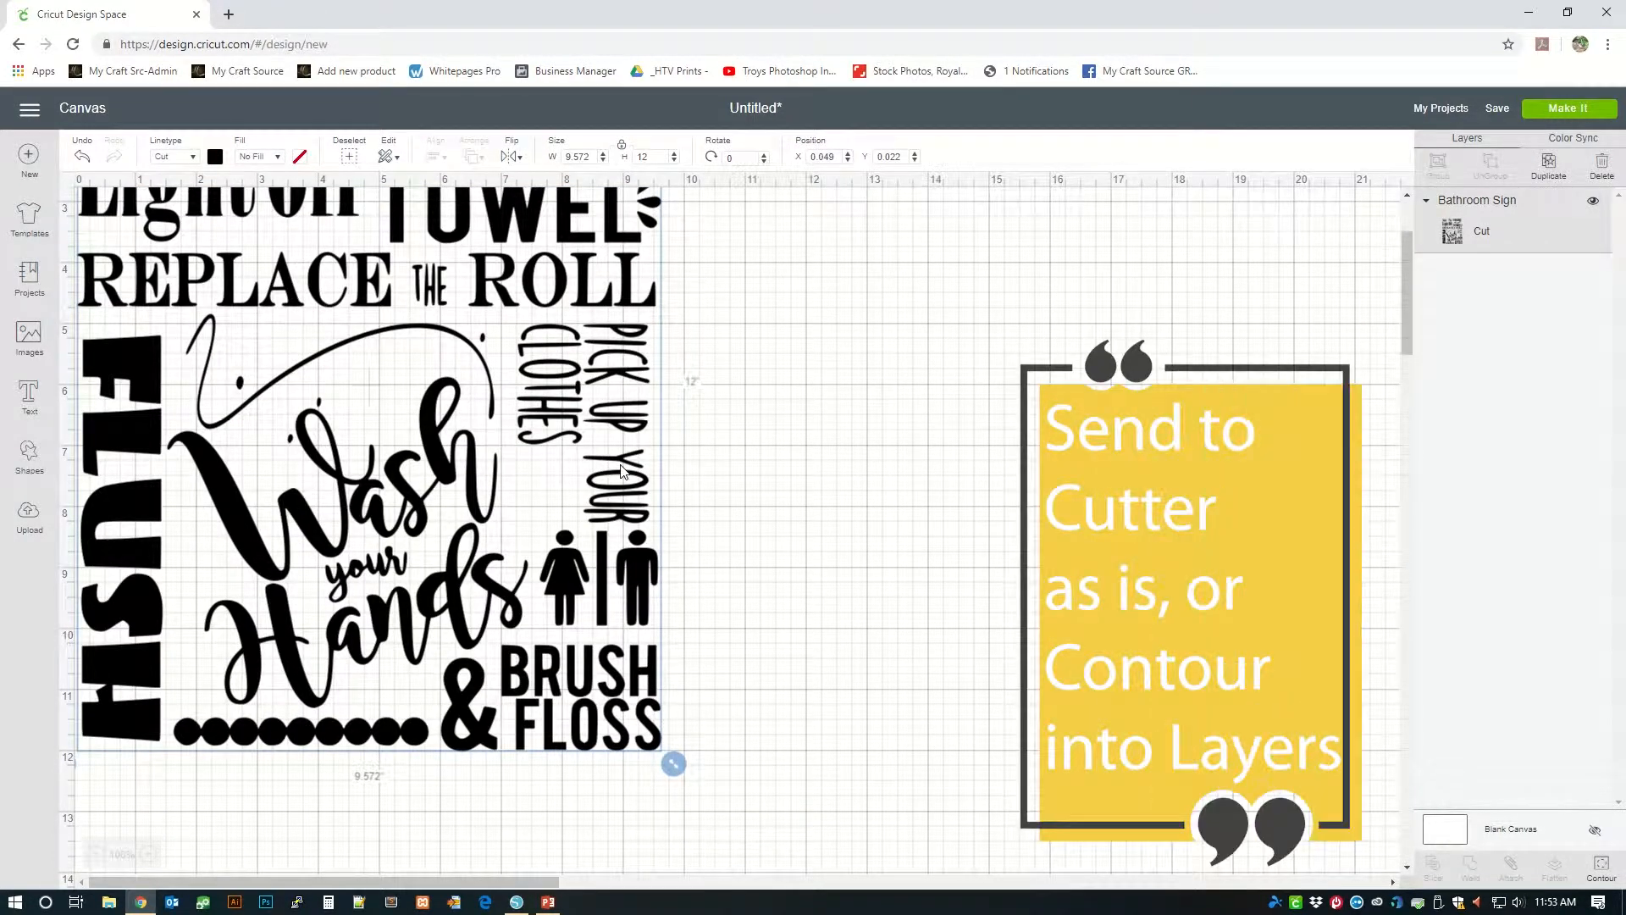
scroll(623, 471, up, 2)
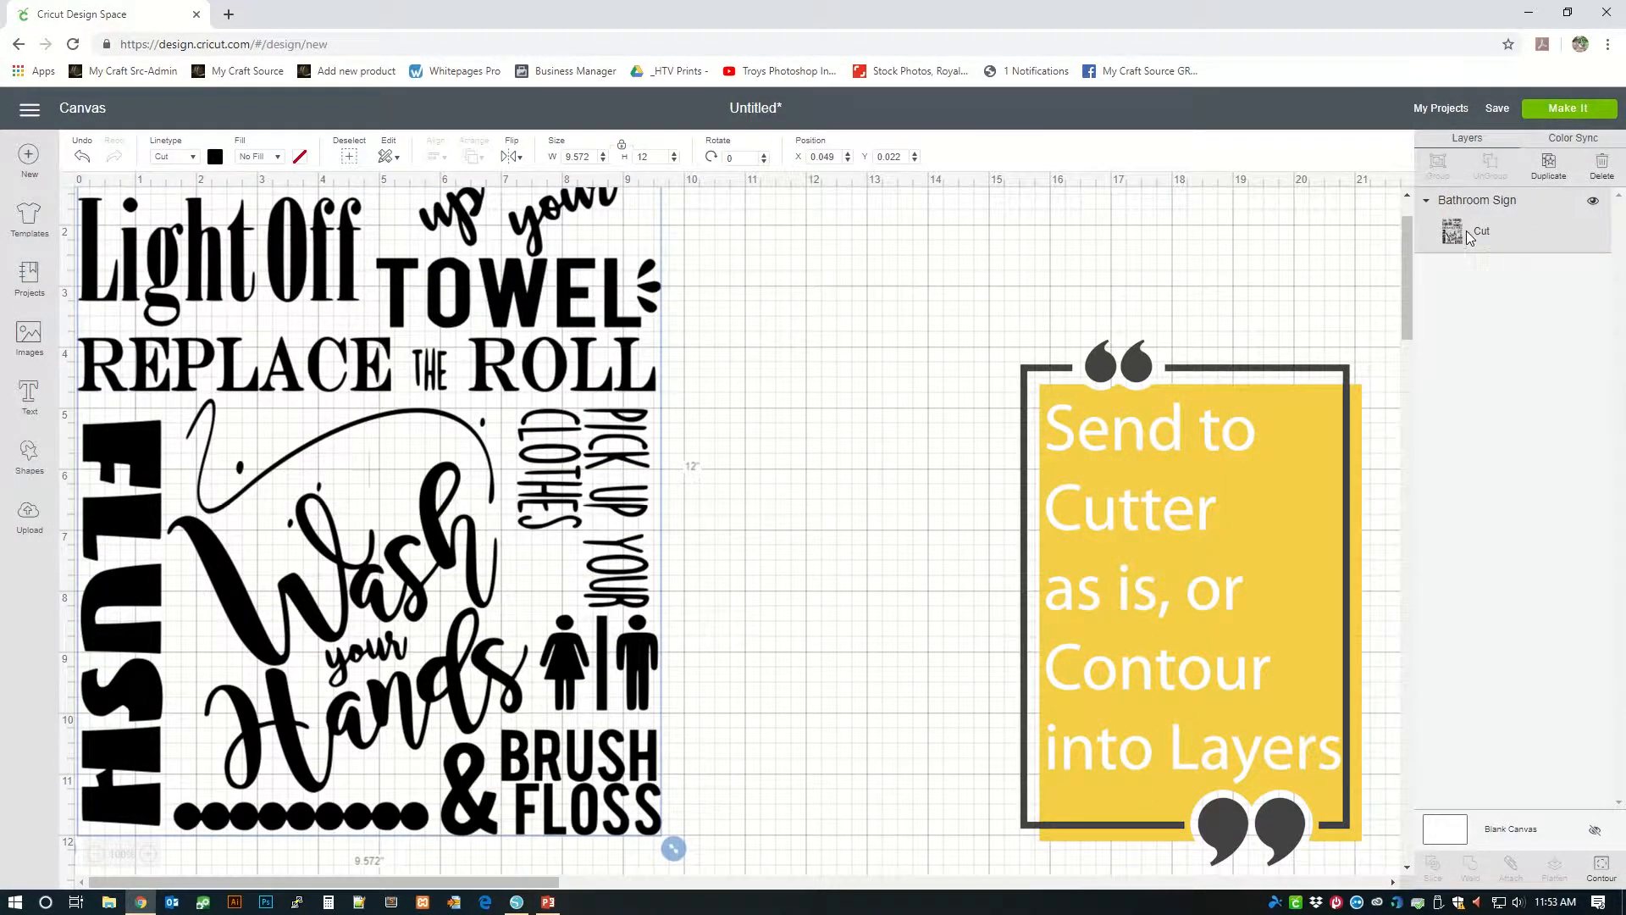
click(1603, 870)
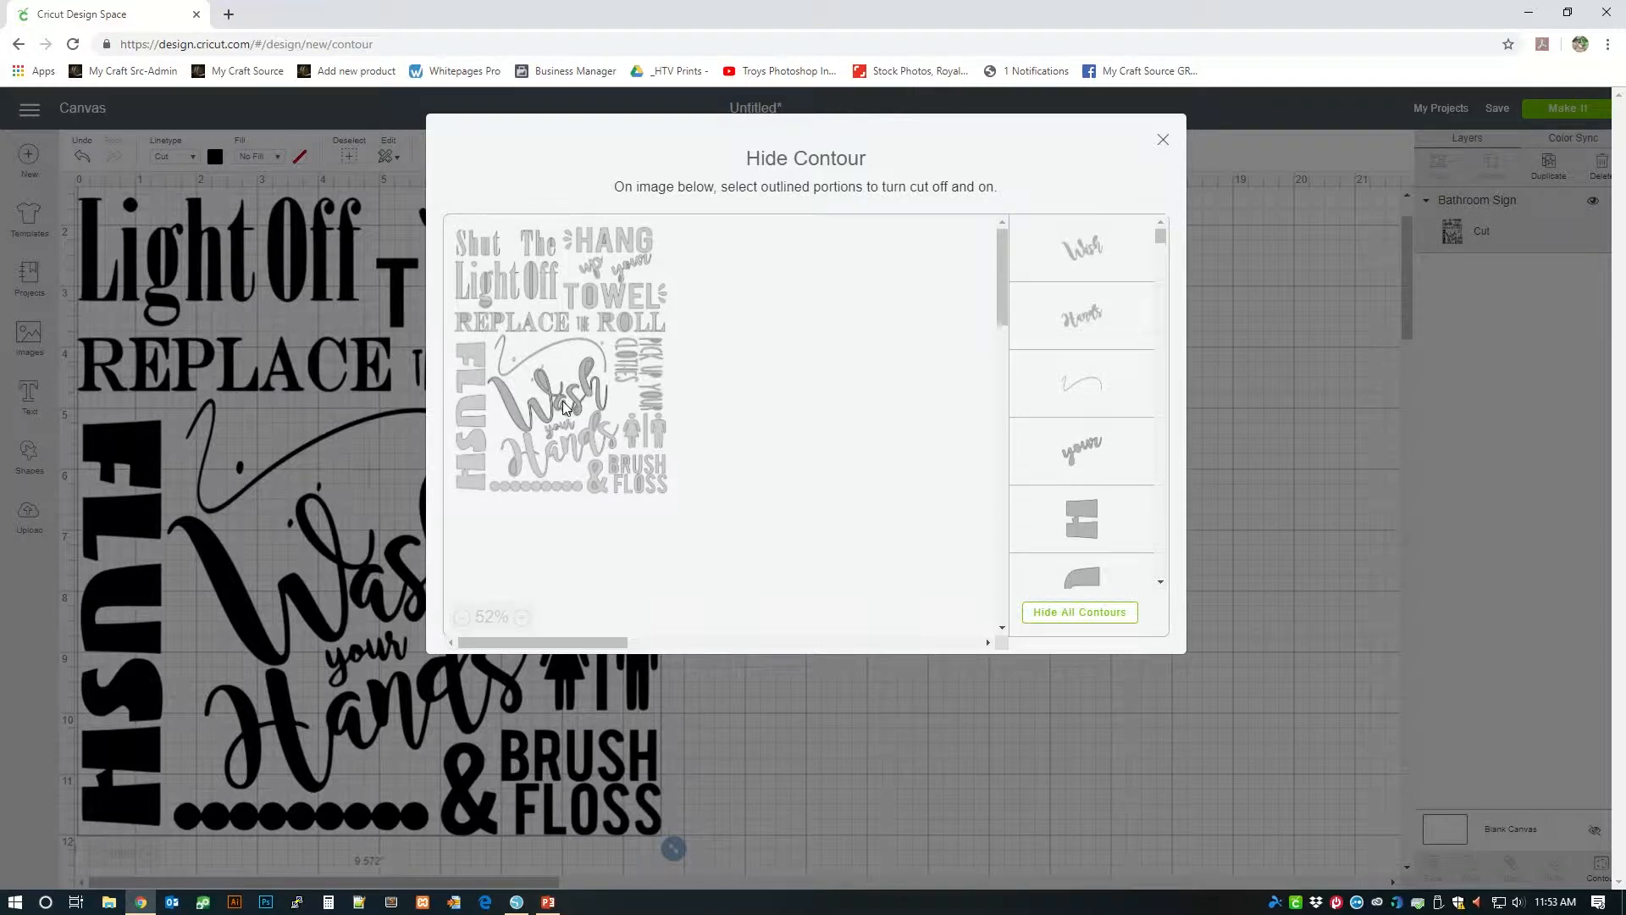
Hide the letter contours of "Shut The" in the first sign layer
triple_click(824, 187)
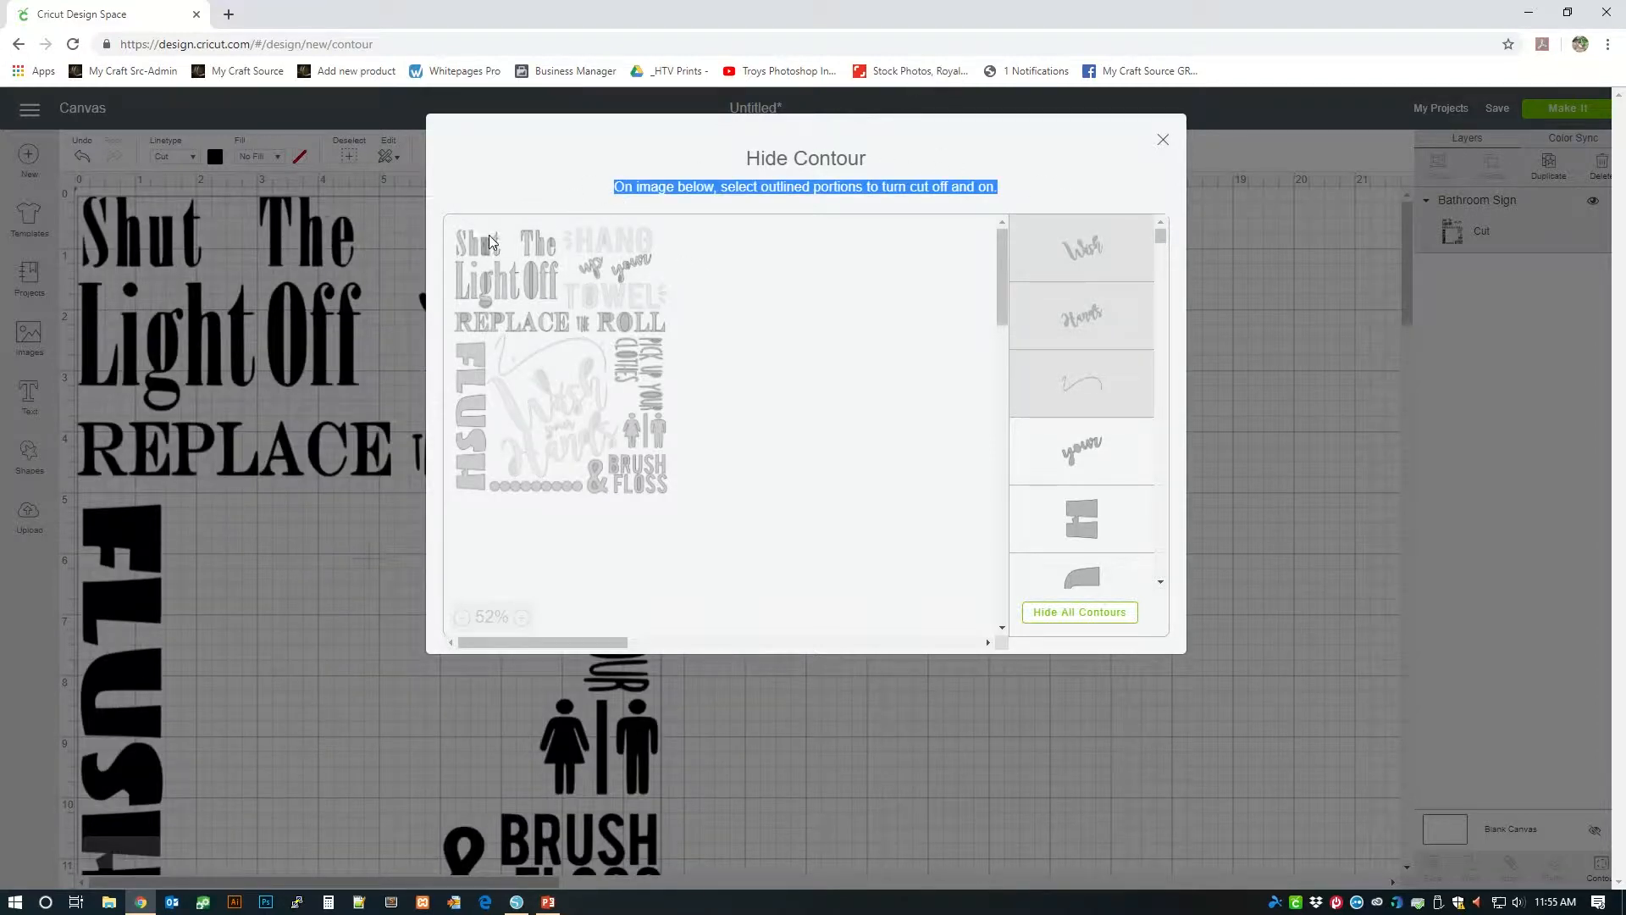
click(488, 242)
click(495, 247)
click(474, 247)
click(462, 250)
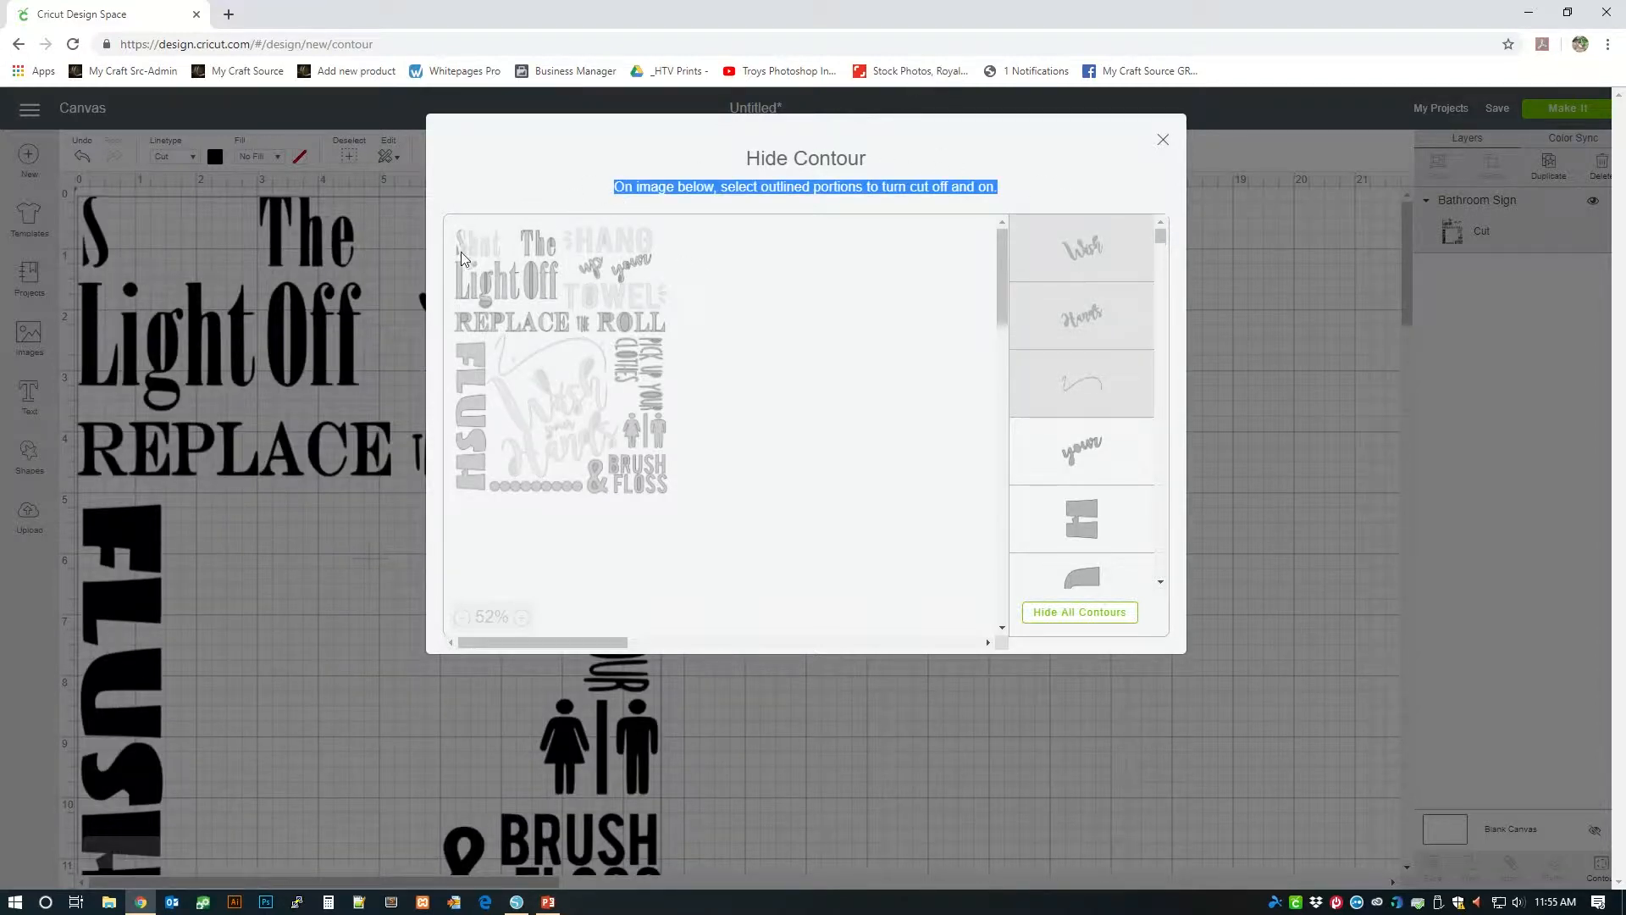
click(528, 245)
click(541, 252)
click(550, 244)
Hide the contours of the words "Light Off", including the inner pieces of the letter g
click(549, 281)
click(531, 281)
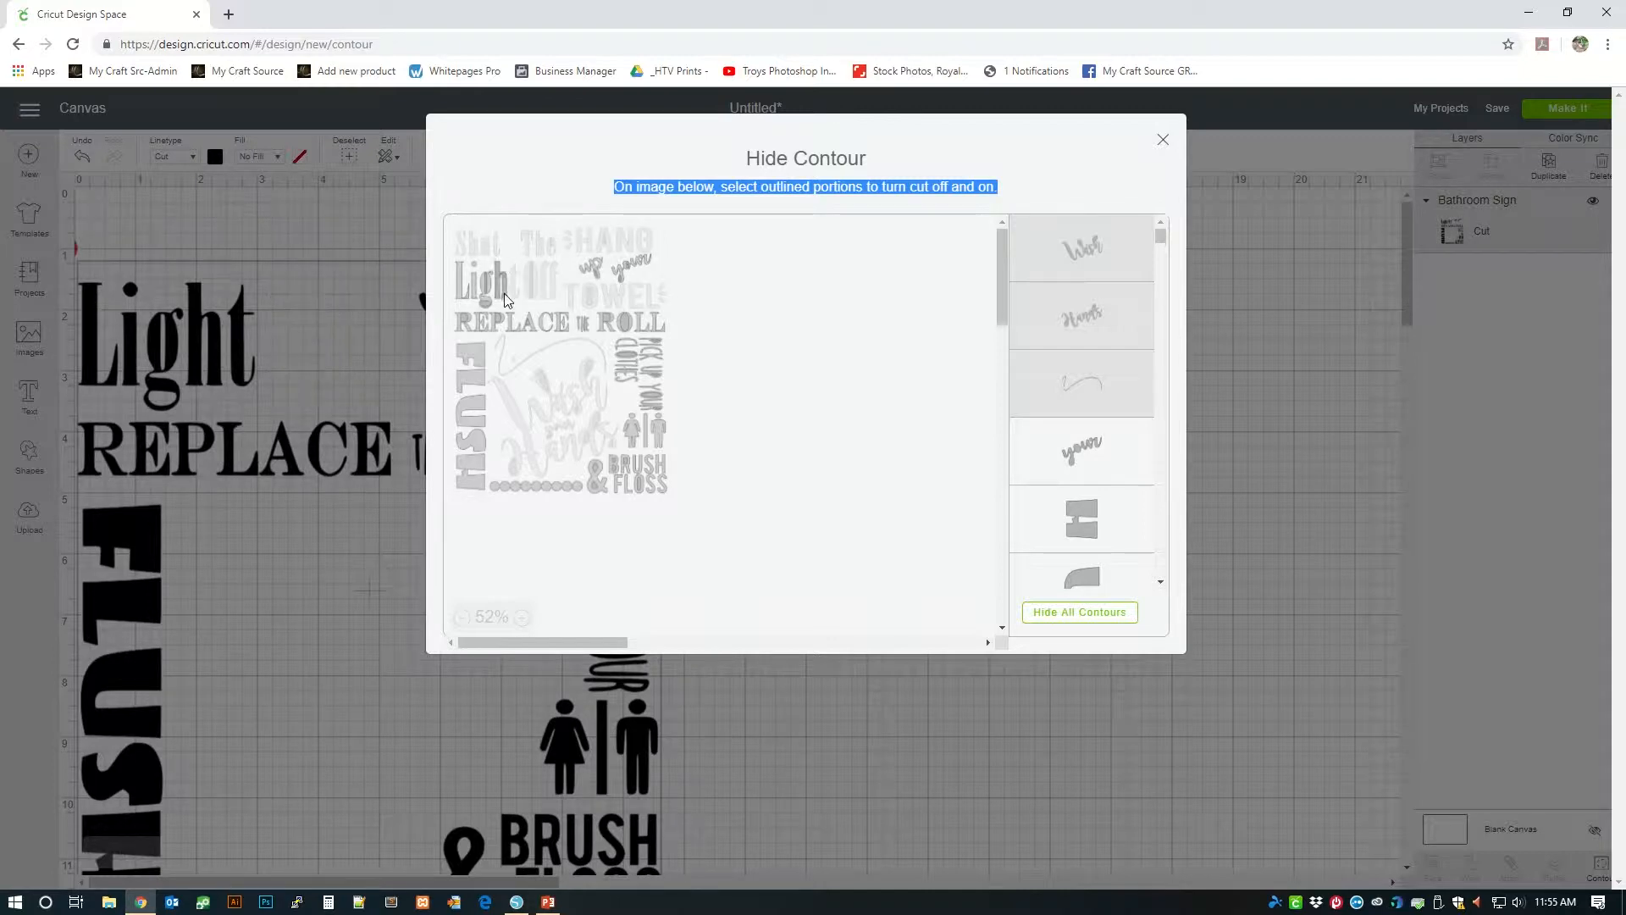
click(513, 283)
click(501, 283)
click(487, 286)
click(474, 285)
click(462, 287)
click(488, 287)
click(486, 293)
click(485, 303)
click(486, 285)
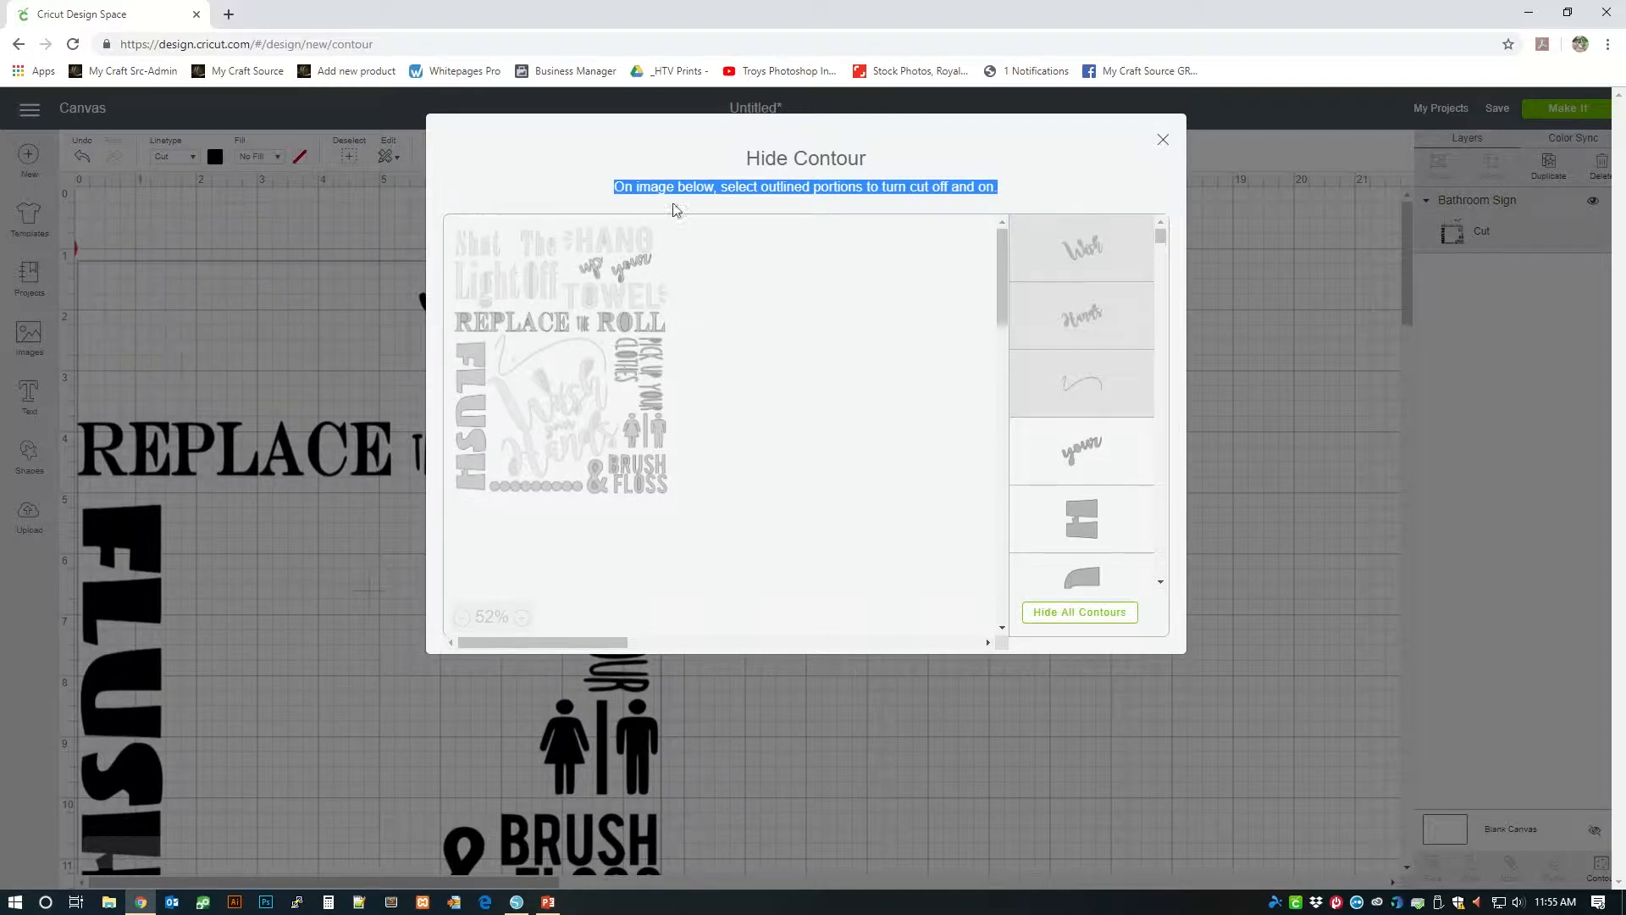
Hide the ampersand and the sideways words "PICK UP YOUR CLOTHES" in the first layer
drag(746, 158, 881, 157)
click(580, 324)
click(581, 327)
click(598, 481)
click(647, 400)
click(650, 373)
click(650, 349)
click(625, 351)
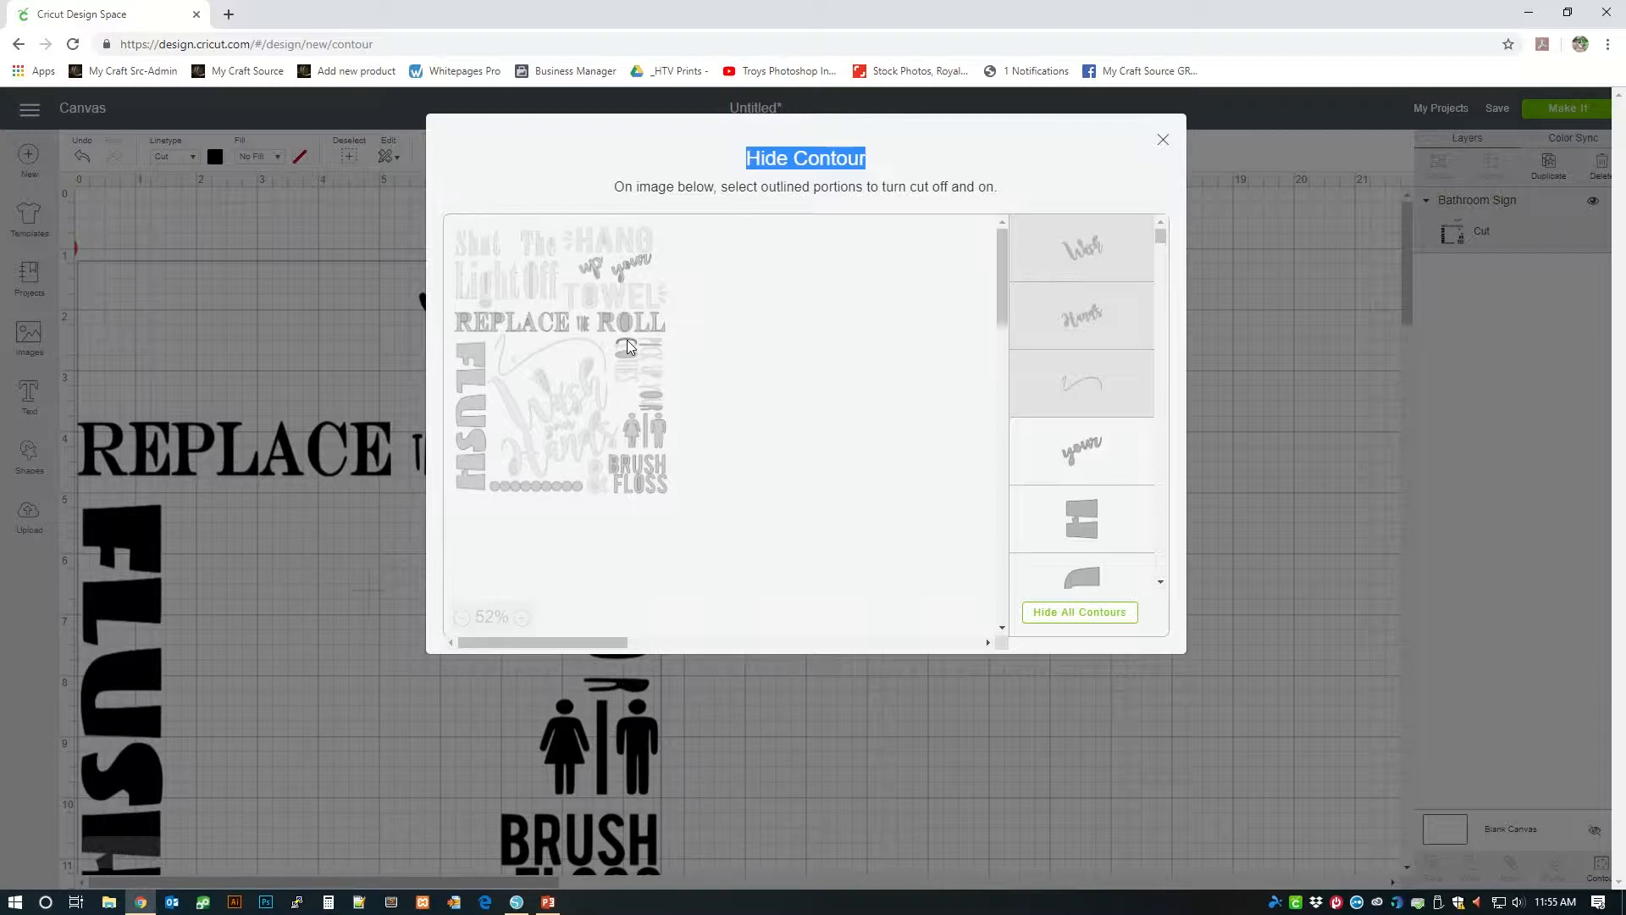
click(652, 409)
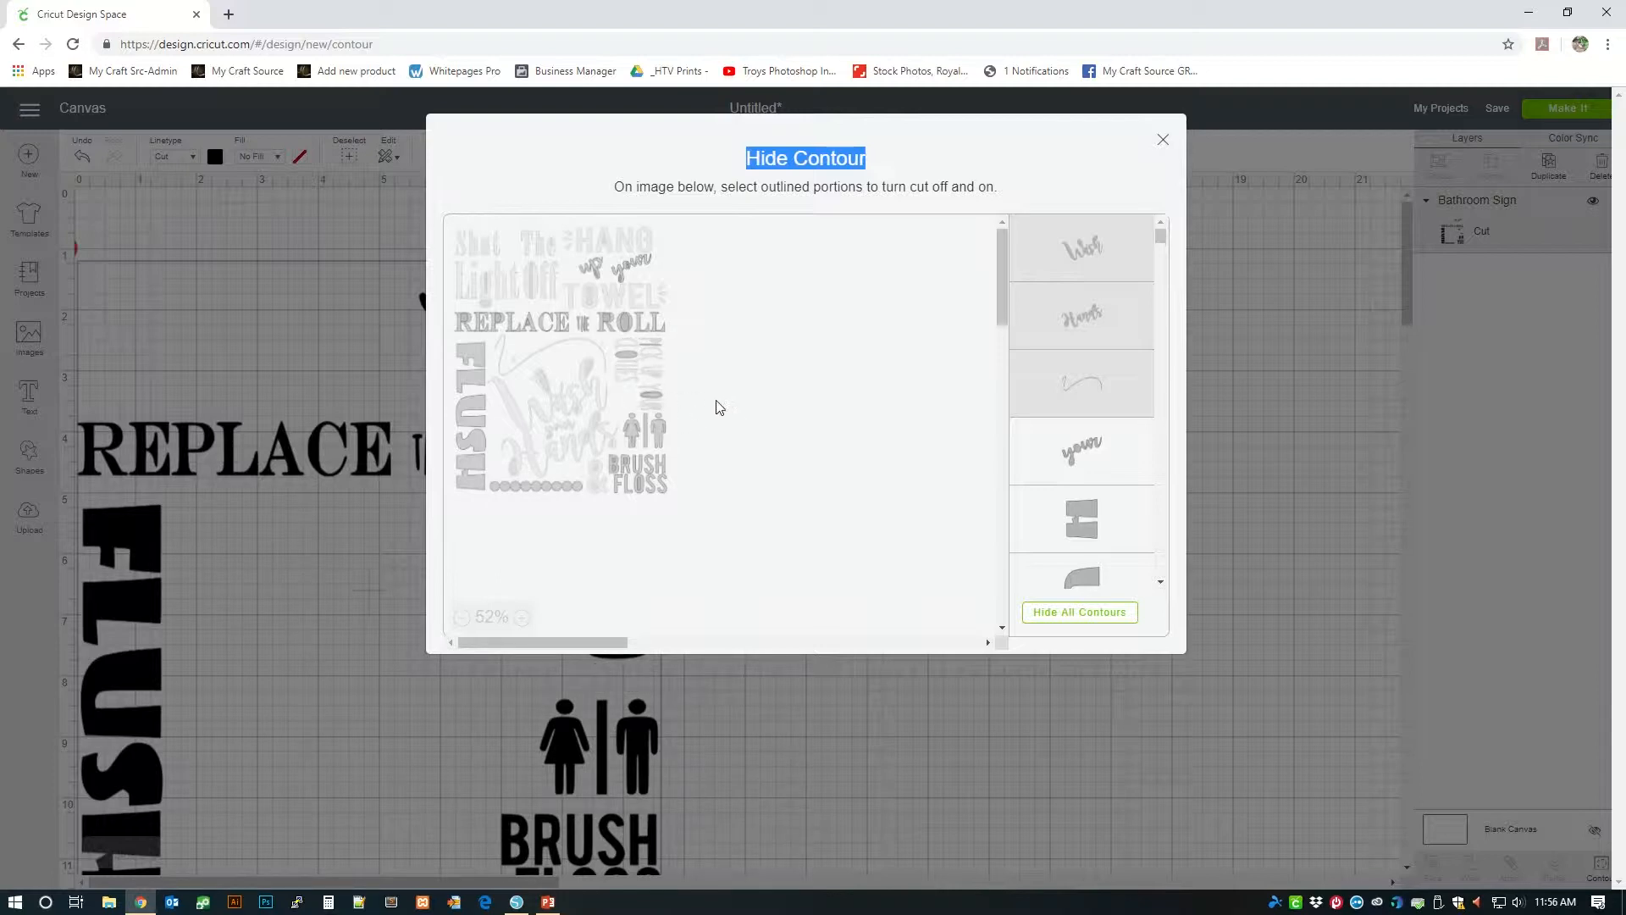
Toggle a remaining small contour from the contour list and close the Contour editor
drag(1161, 239, 1161, 384)
click(1082, 312)
click(1123, 148)
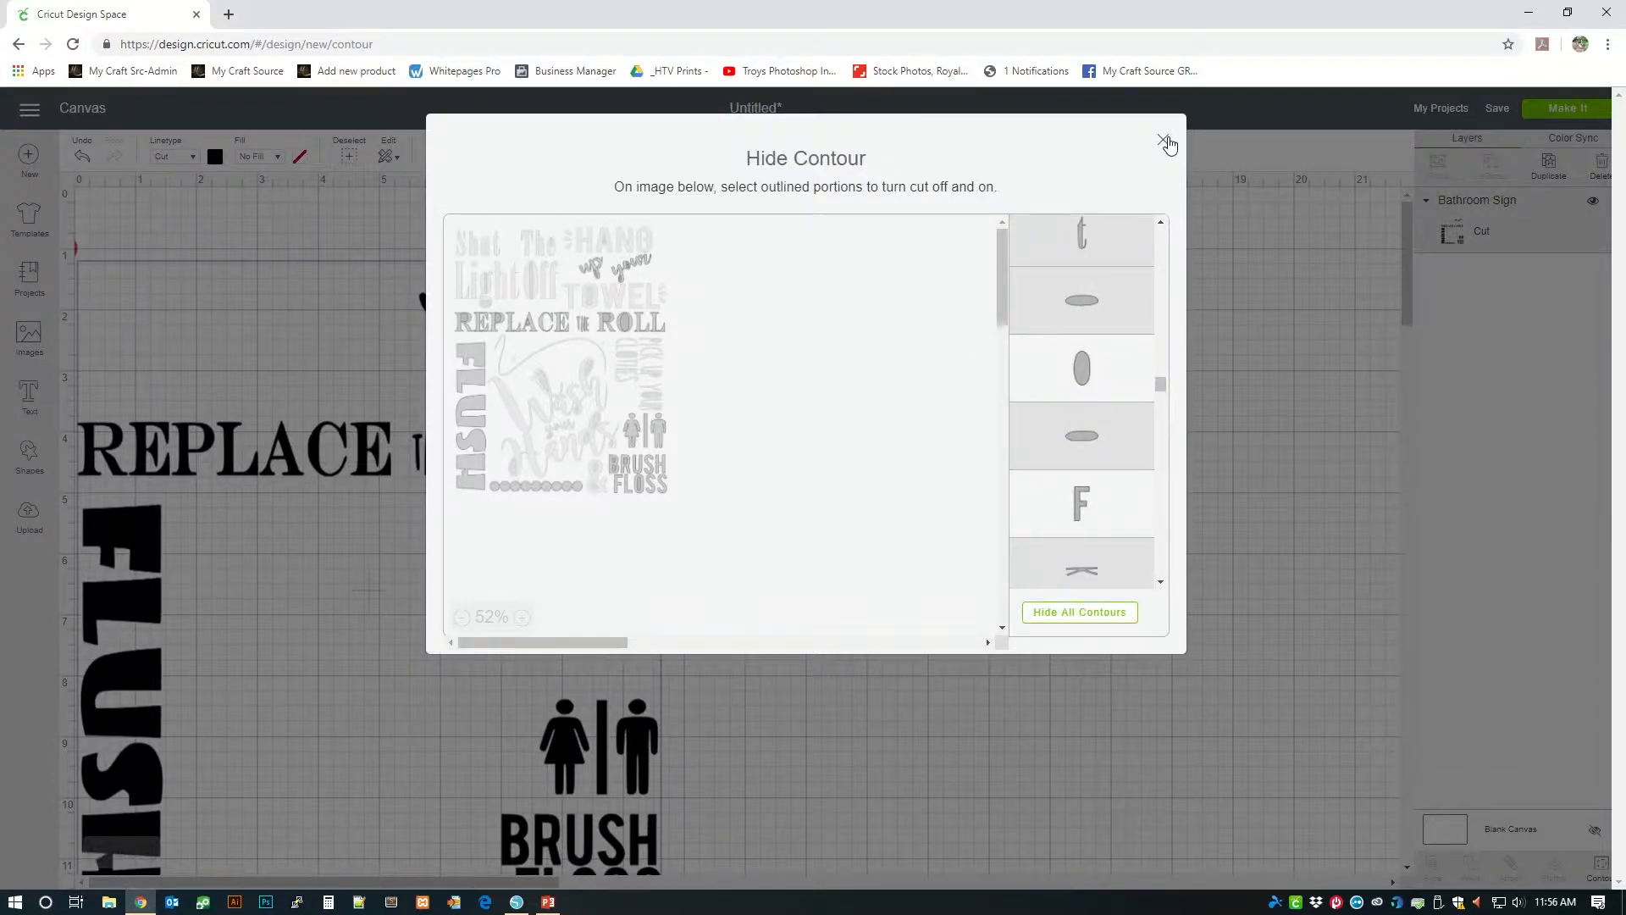
click(1165, 142)
Duplicate the contoured bathroom sign layer and place the copy beside the original, at about X 10 inches
scroll(366, 302, down, 4)
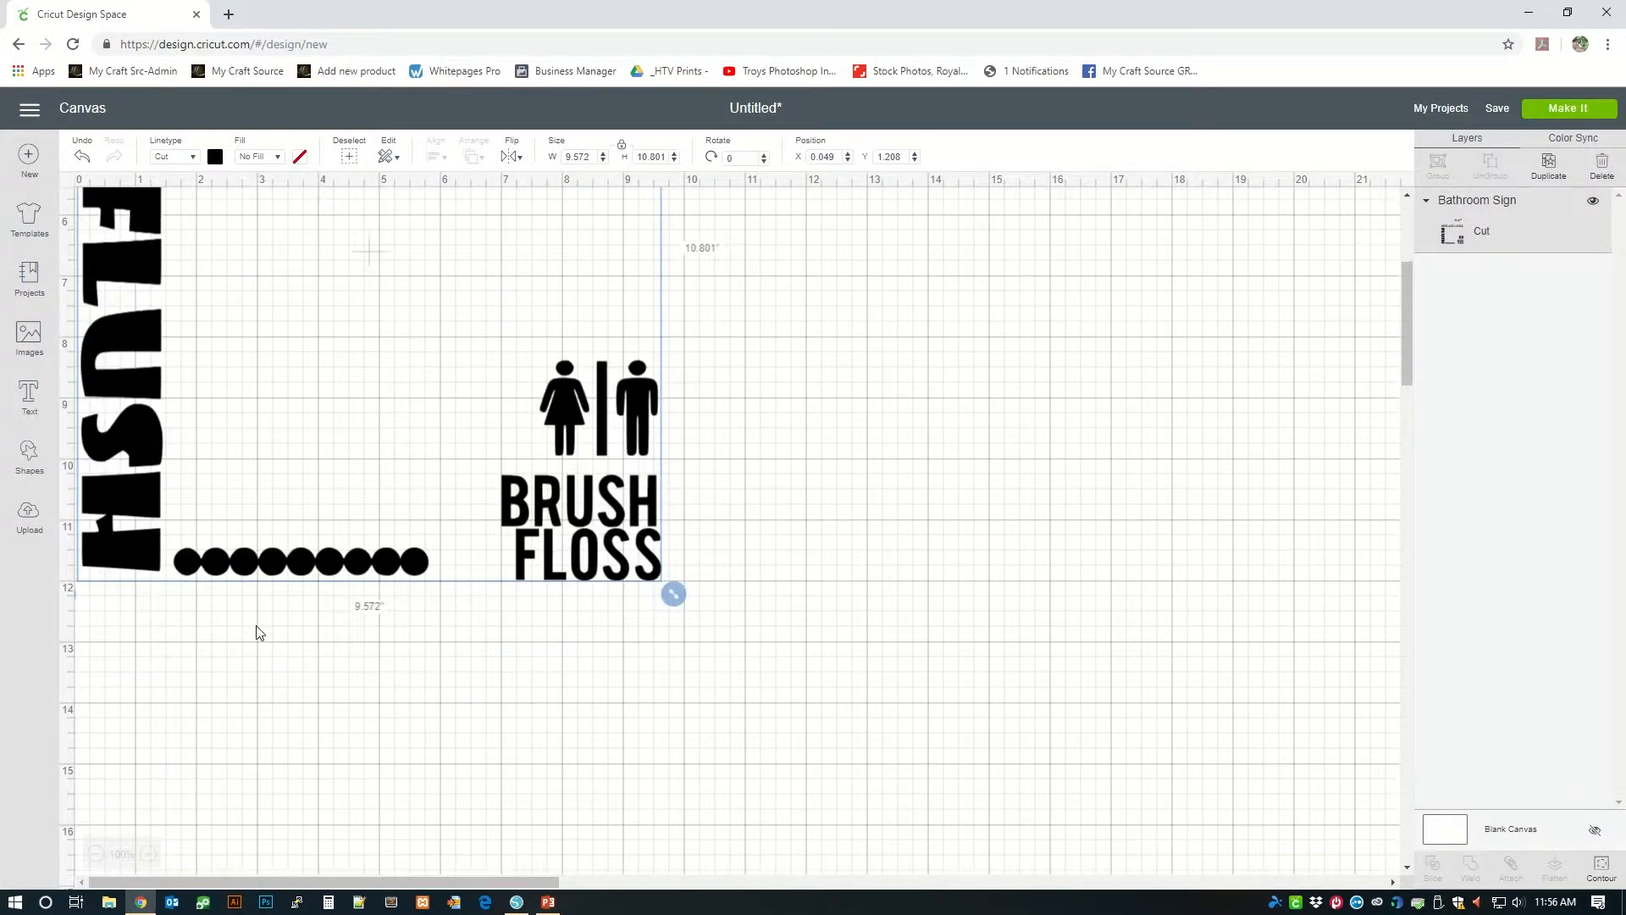
scroll(257, 533, up, 3)
scroll(257, 527, up, 1)
scroll(258, 523, down, 1)
scroll(260, 519, up, 1)
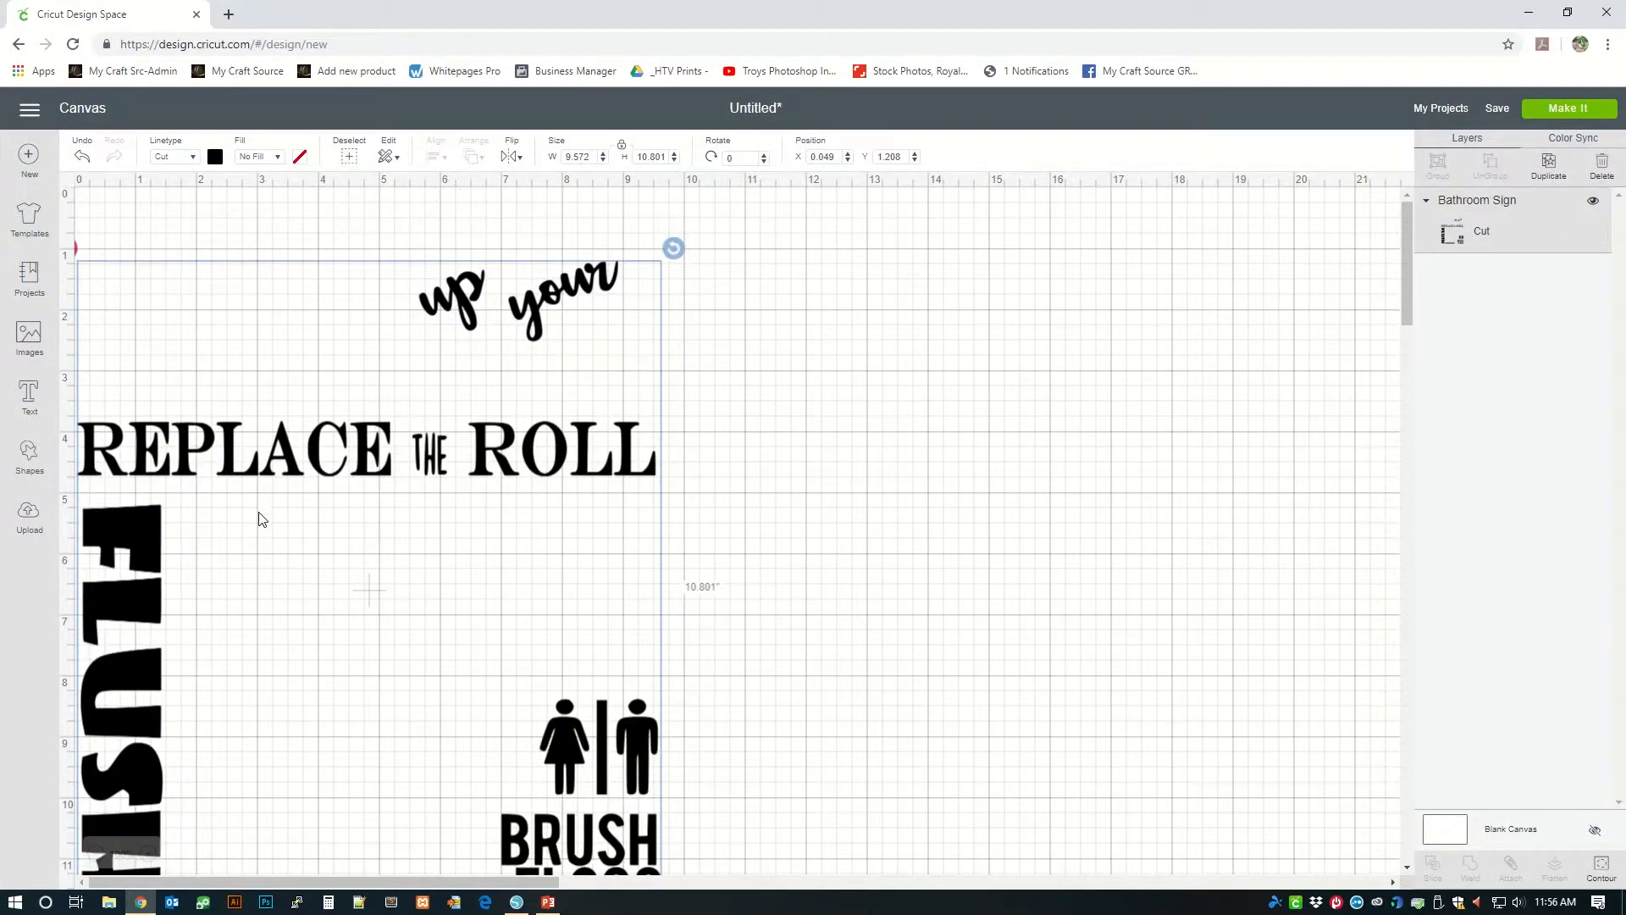
right_click(320, 478)
click(366, 599)
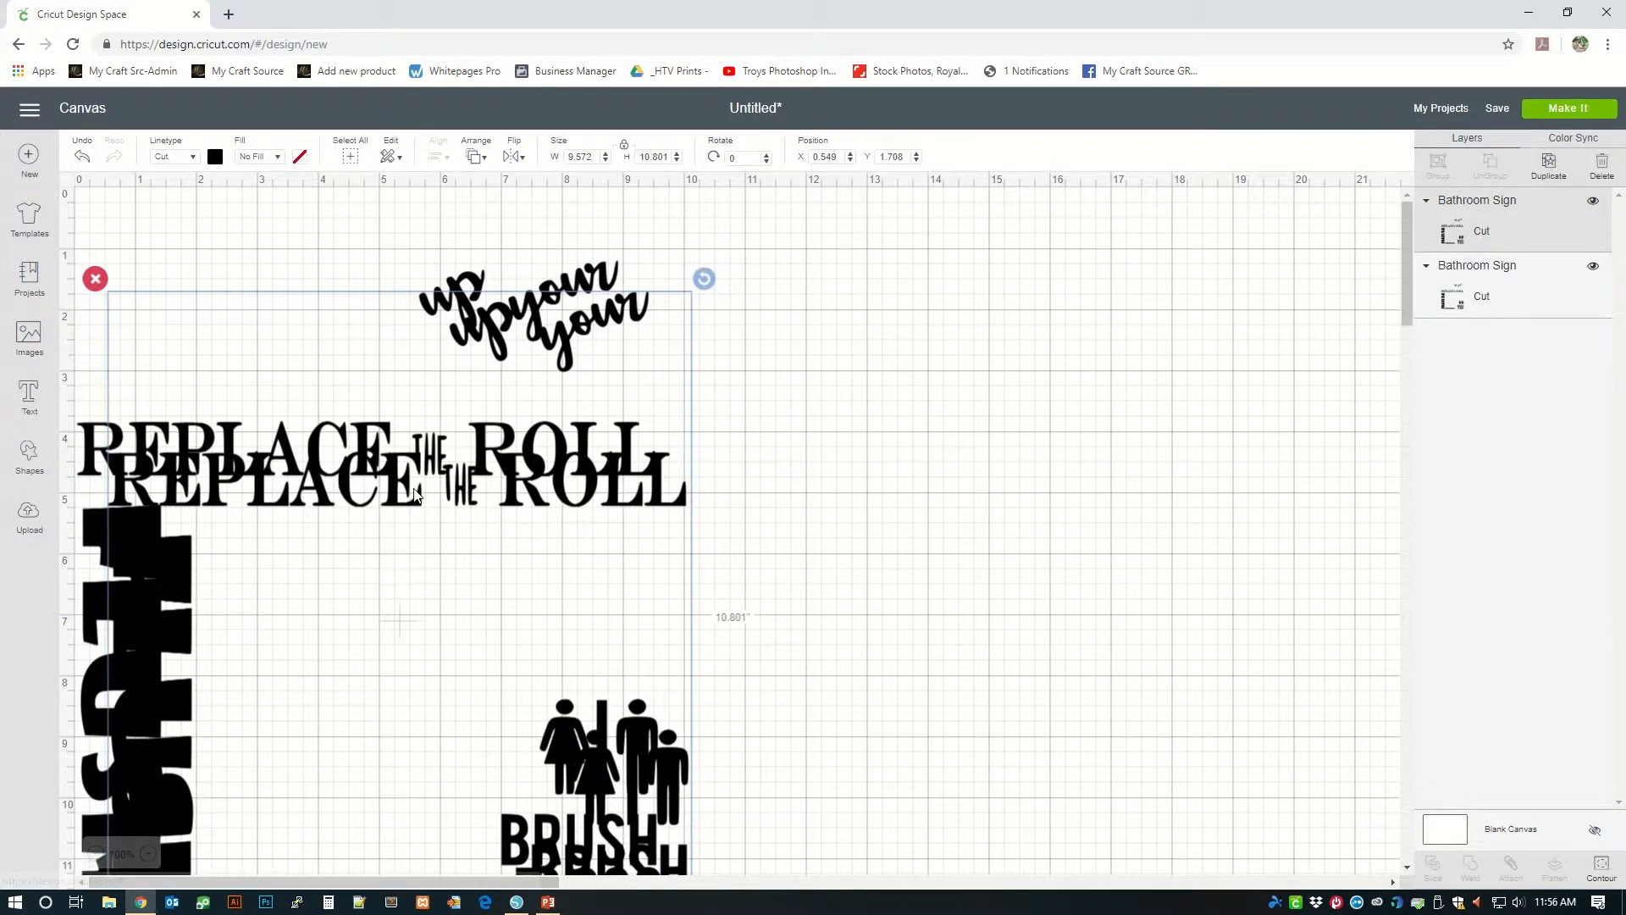
drag(415, 493, 971, 464)
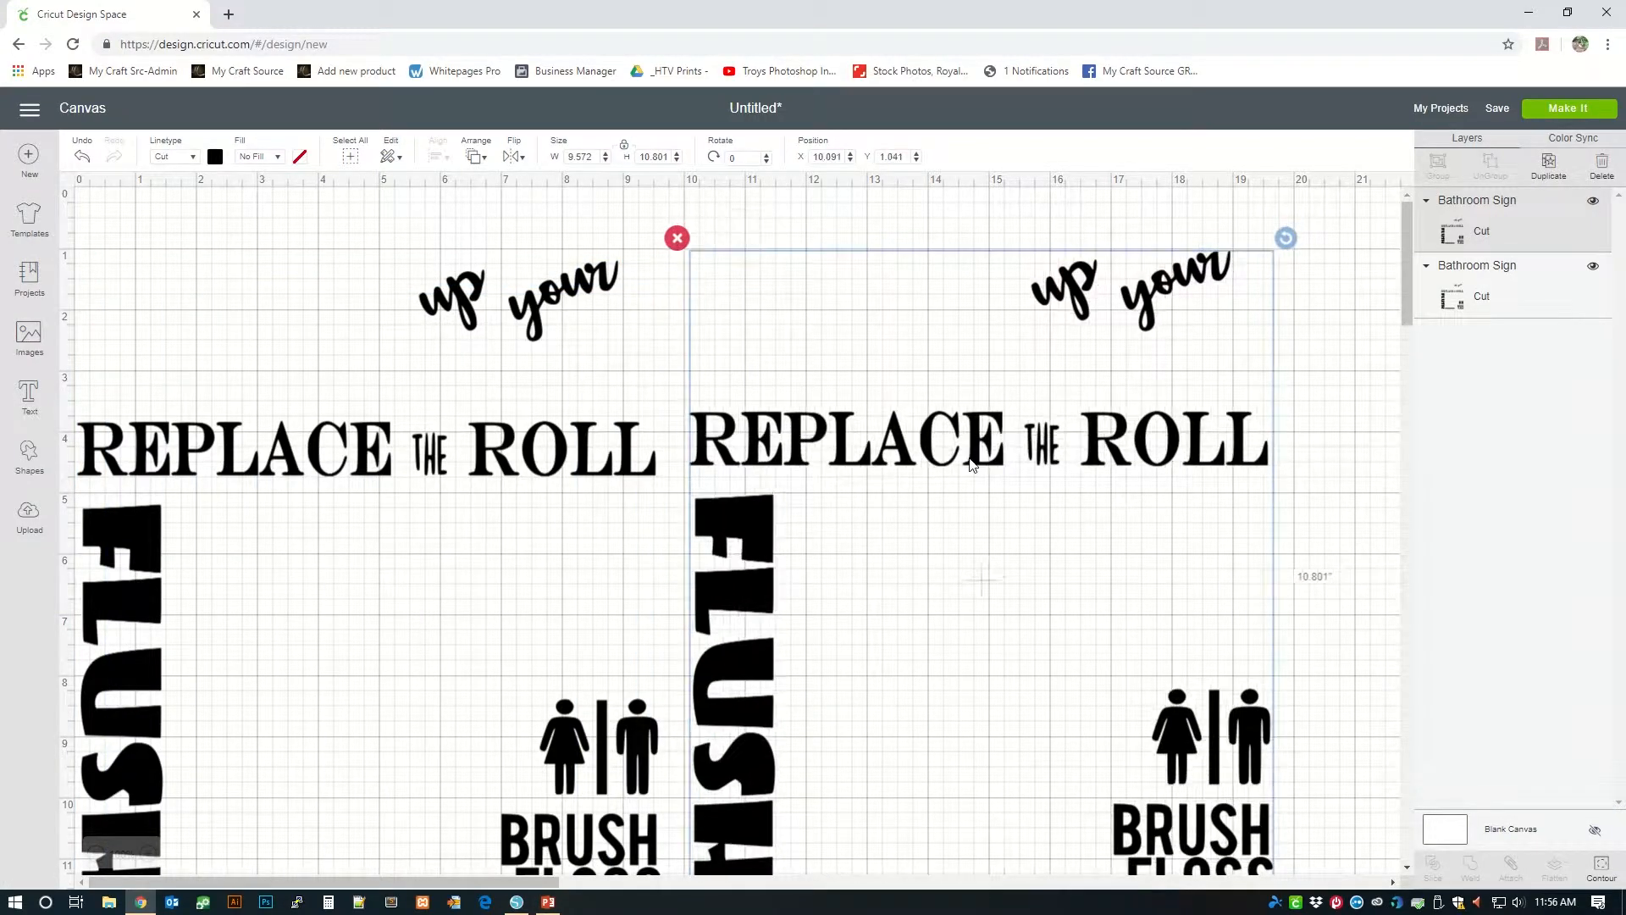
Open the Contour editor for the duplicate and turn on the words HANG and TOWEL
click(1605, 868)
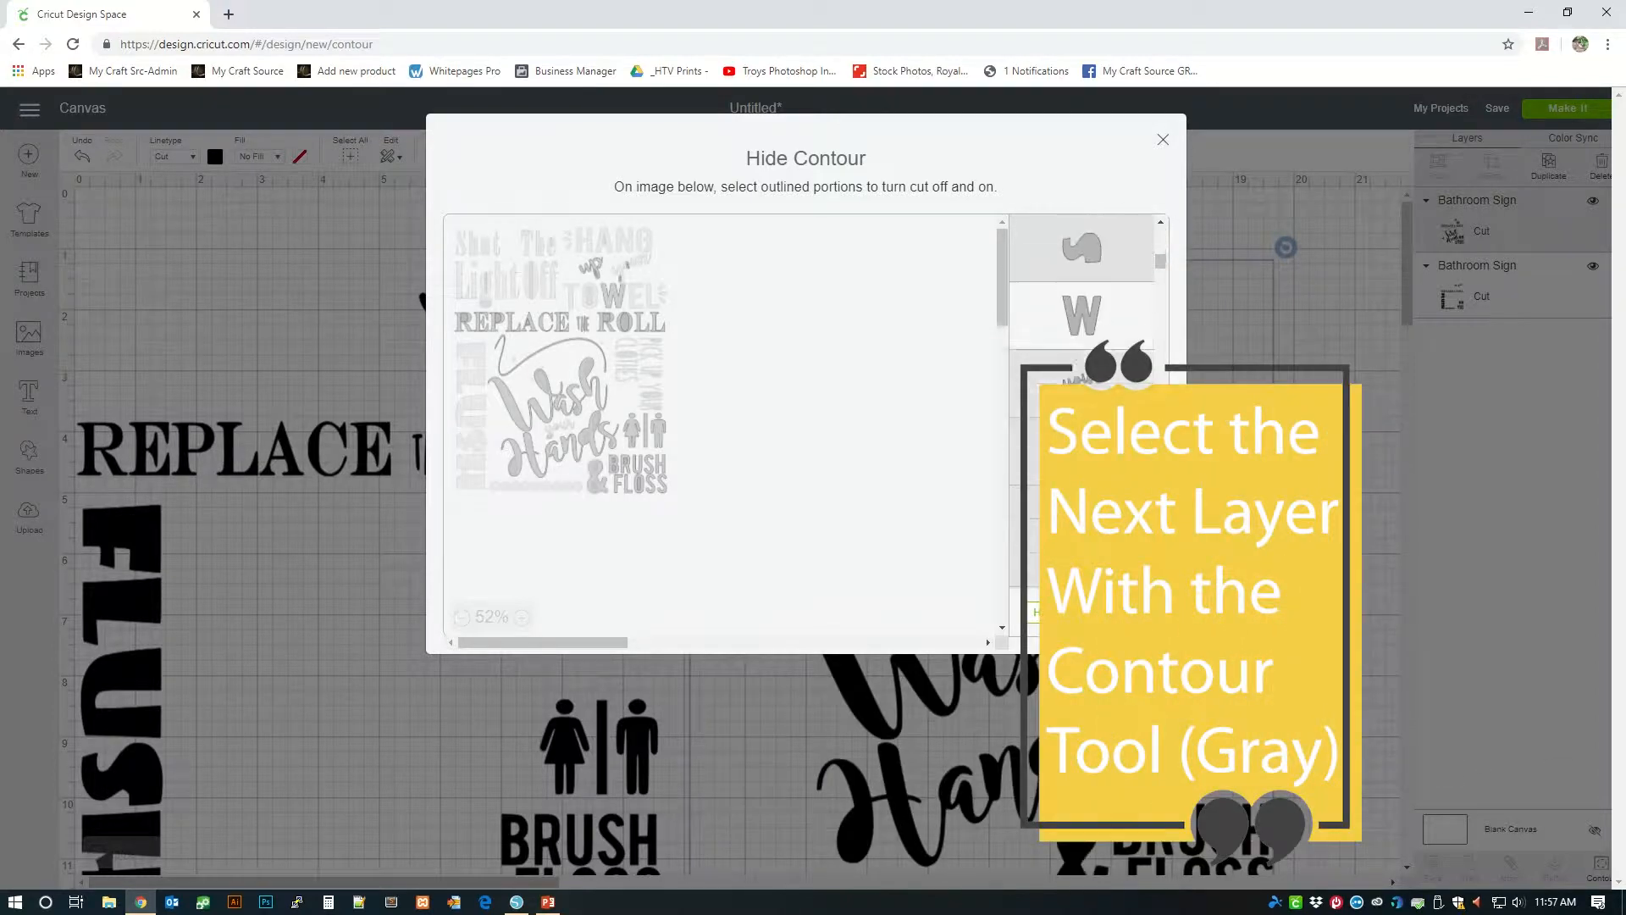
scroll(1080, 296, down, 5)
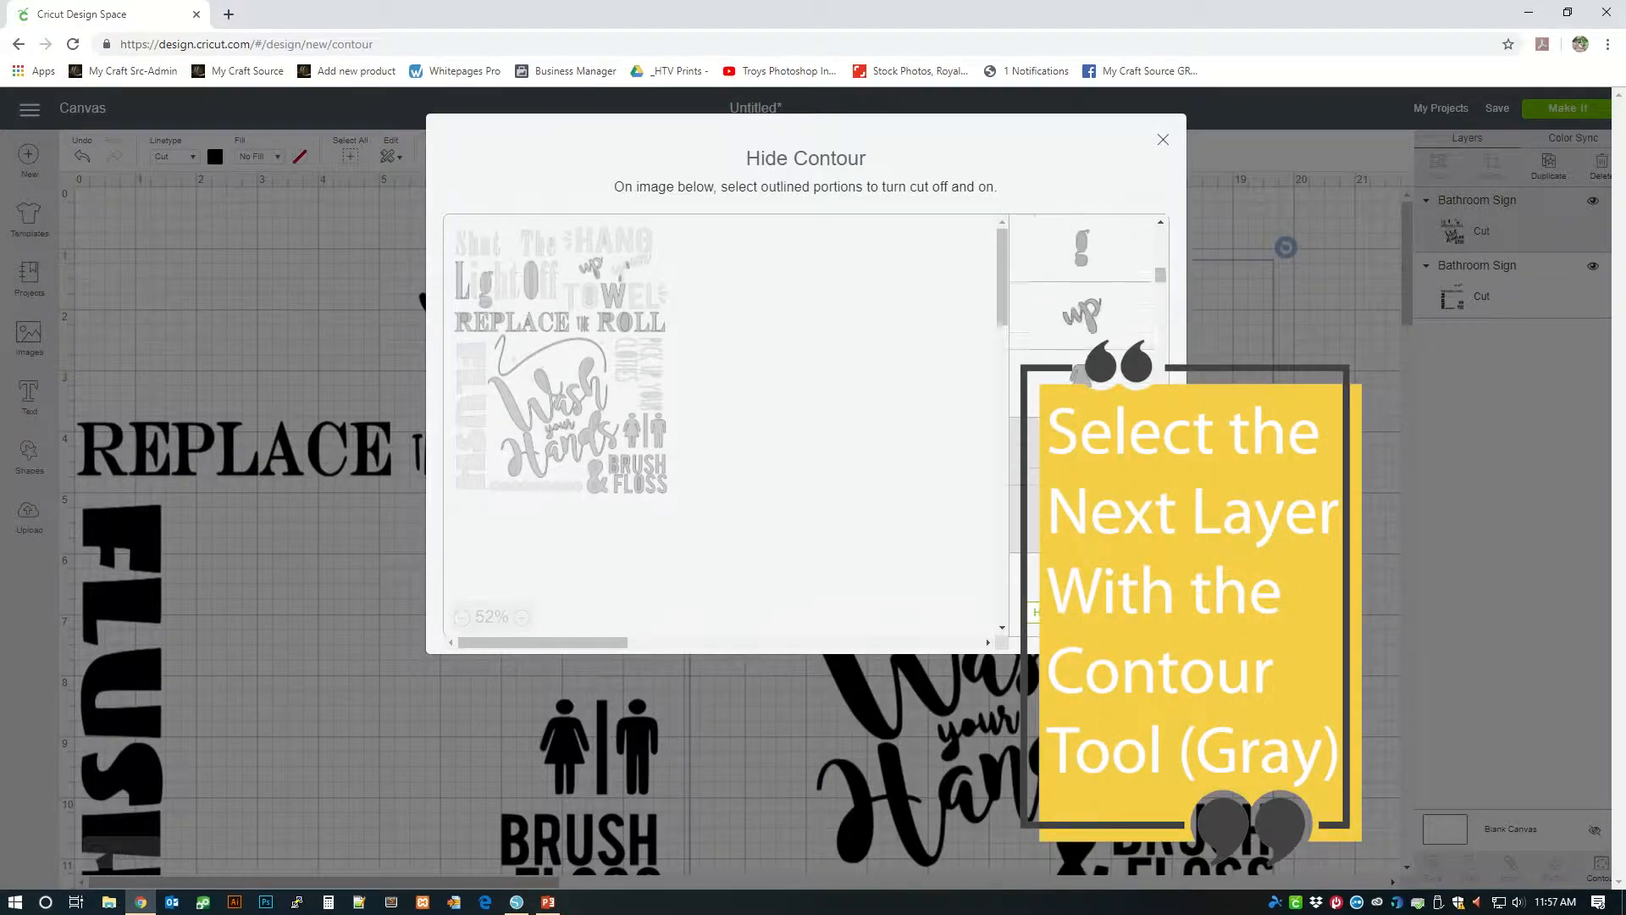
scroll(1080, 297, down, 10)
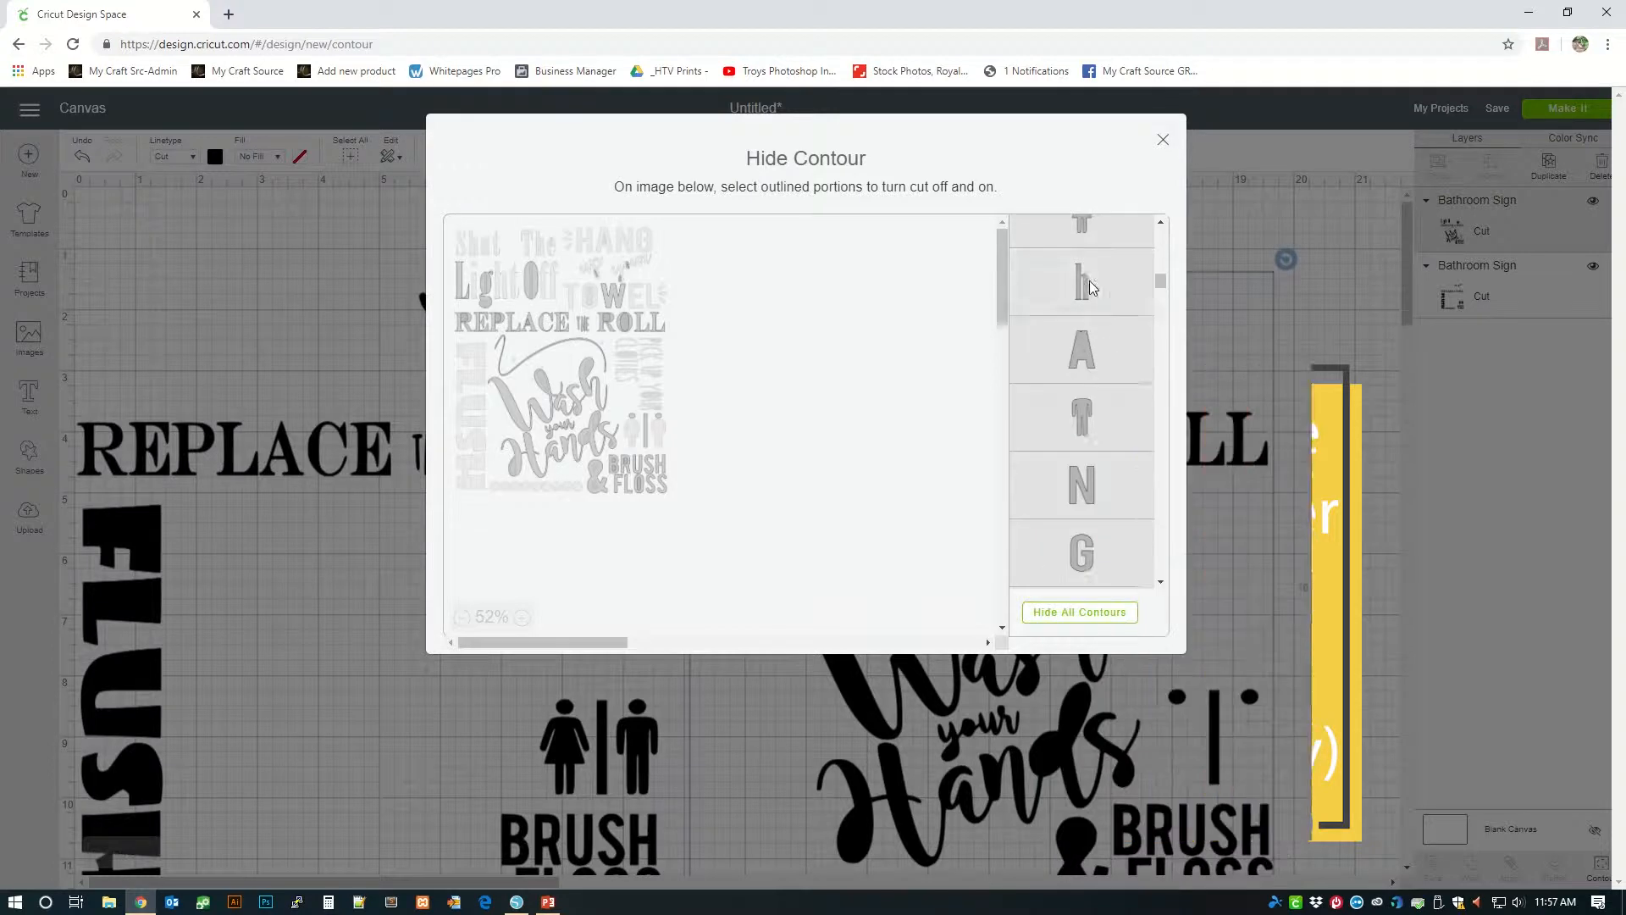
click(1082, 518)
scroll(1082, 461, down, 3)
click(1081, 533)
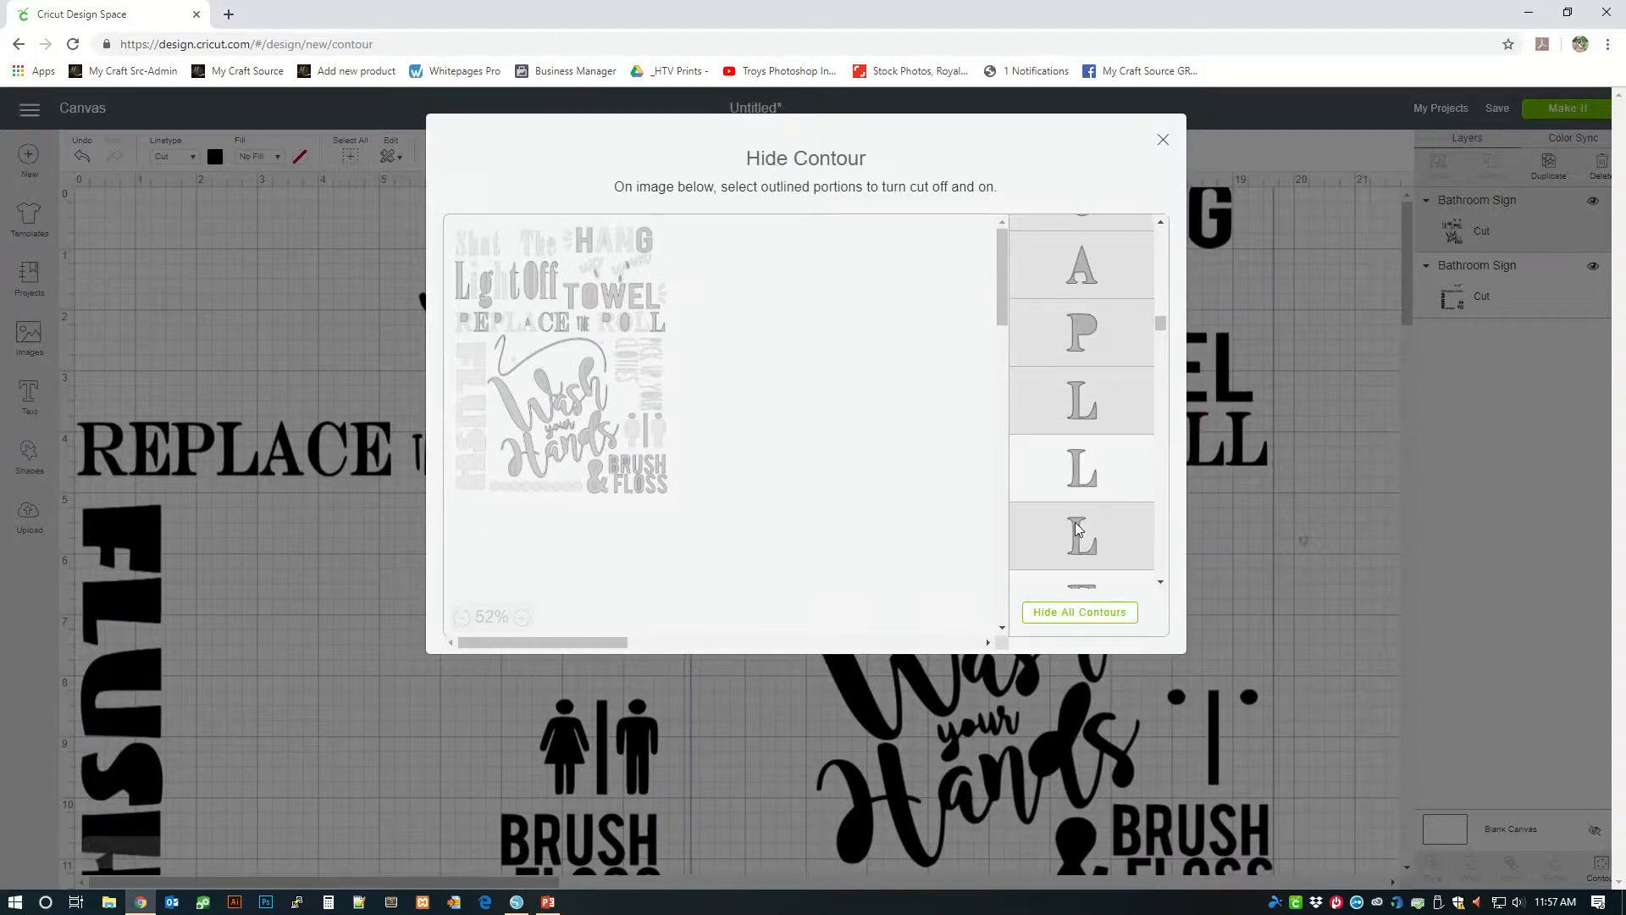
Turn off the REPLACE and ROLL letters and turn on the "Shut The" letters in the duplicate
click(1082, 469)
scroll(1081, 332, down, 9)
click(1082, 382)
click(1082, 450)
scroll(1080, 315, down, 4)
click(1076, 312)
click(1081, 518)
scroll(1081, 440, down, 3)
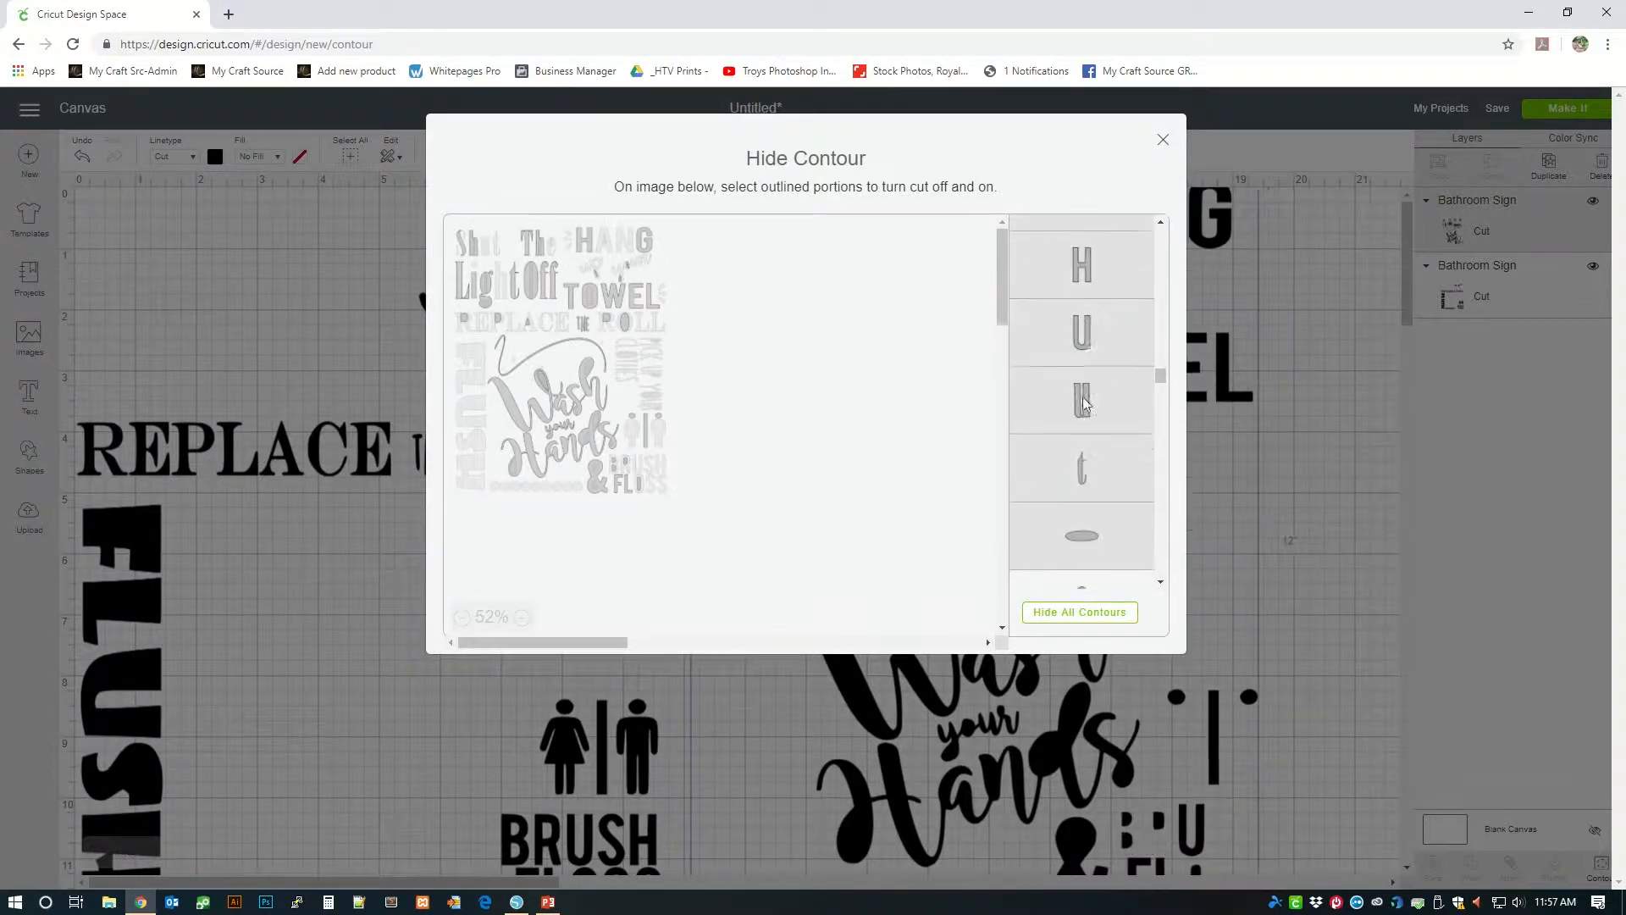
Turn on the missing letters of "Light Off" and of the sideways "PICK UP YOUR CLOTHES" text
click(1088, 449)
scroll(1090, 438, down, 3)
click(1084, 466)
scroll(1082, 447, down, 5)
click(1076, 420)
scroll(1076, 424, down, 6)
click(1078, 381)
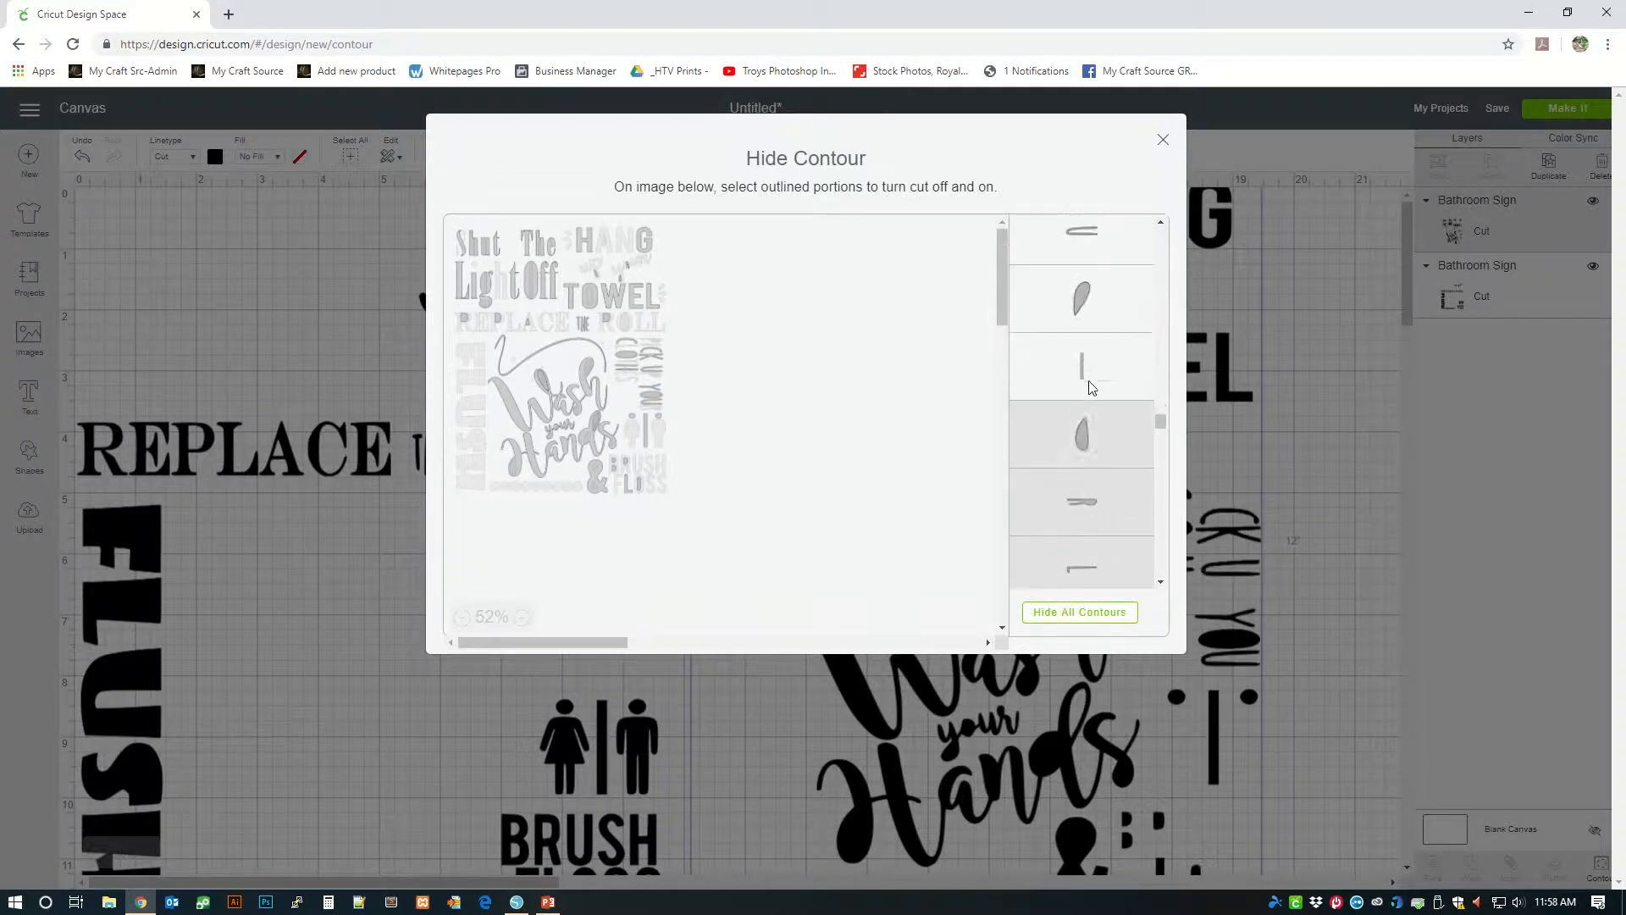
Turn on the remaining letter contours of the sideways "PICK UP YOUR CLOTHES" text
click(1086, 440)
scroll(1091, 449, down, 3)
click(1093, 449)
scroll(1084, 457, down, 3)
click(1078, 464)
scroll(1077, 398, down, 4)
click(1081, 467)
scroll(1077, 474, down, 2)
click(1073, 534)
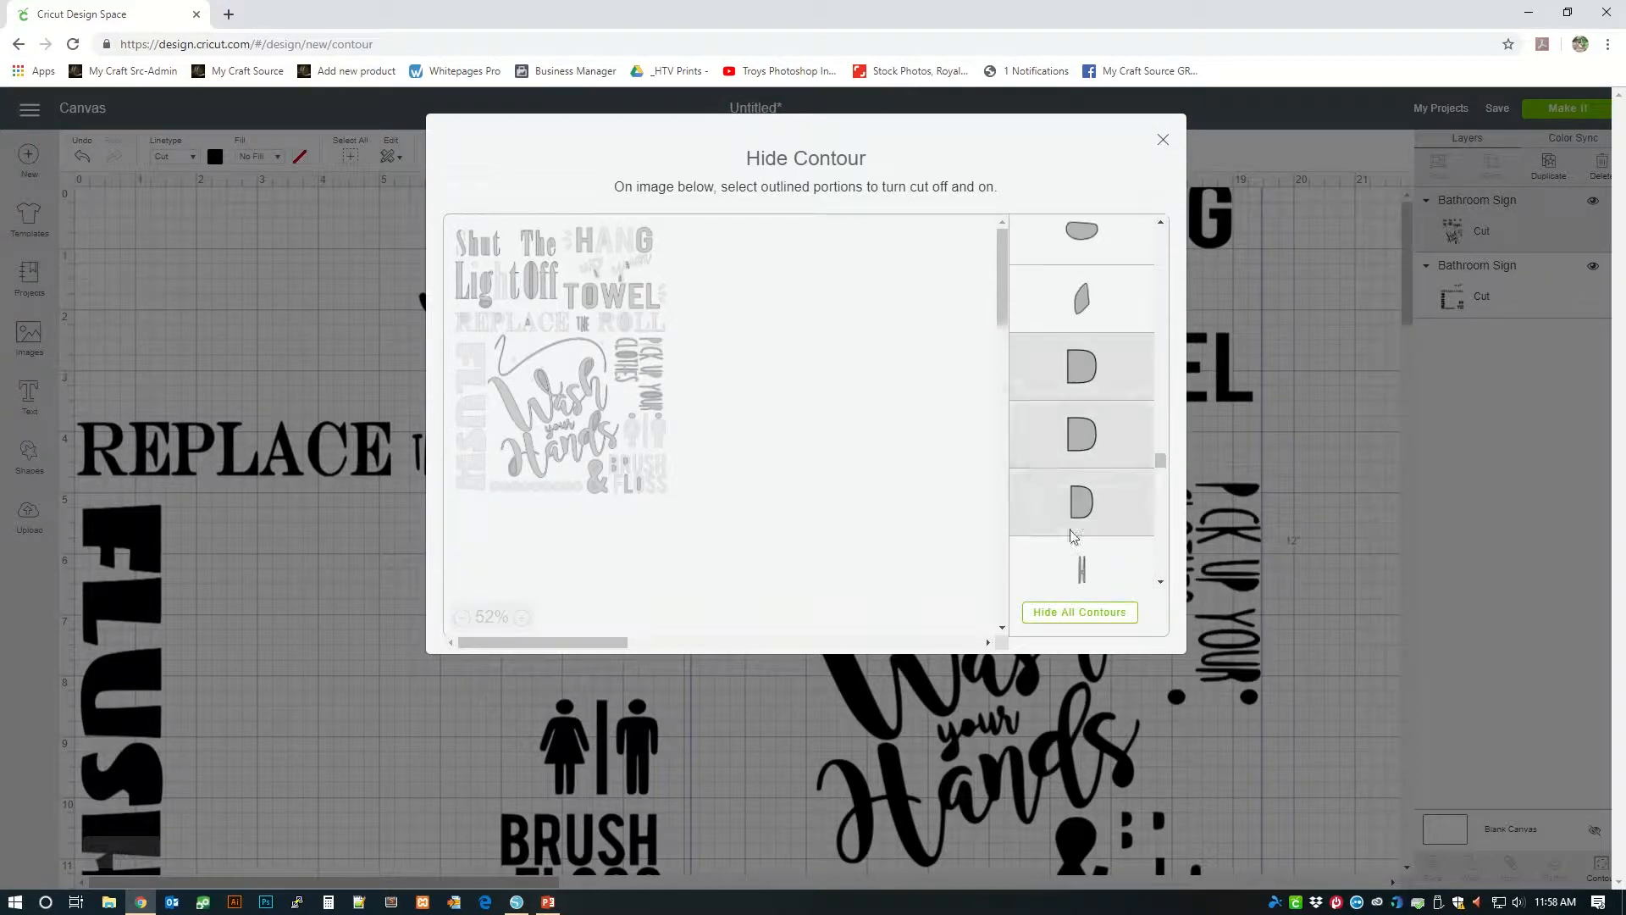
Turn on the accent marks around HANG and TOWEL and the ampersand's inner contours
scroll(1079, 440, down, 3)
click(1084, 483)
scroll(1092, 485, down, 3)
click(1096, 488)
scroll(1089, 488, down, 3)
click(1085, 495)
scroll(1084, 474, down, 4)
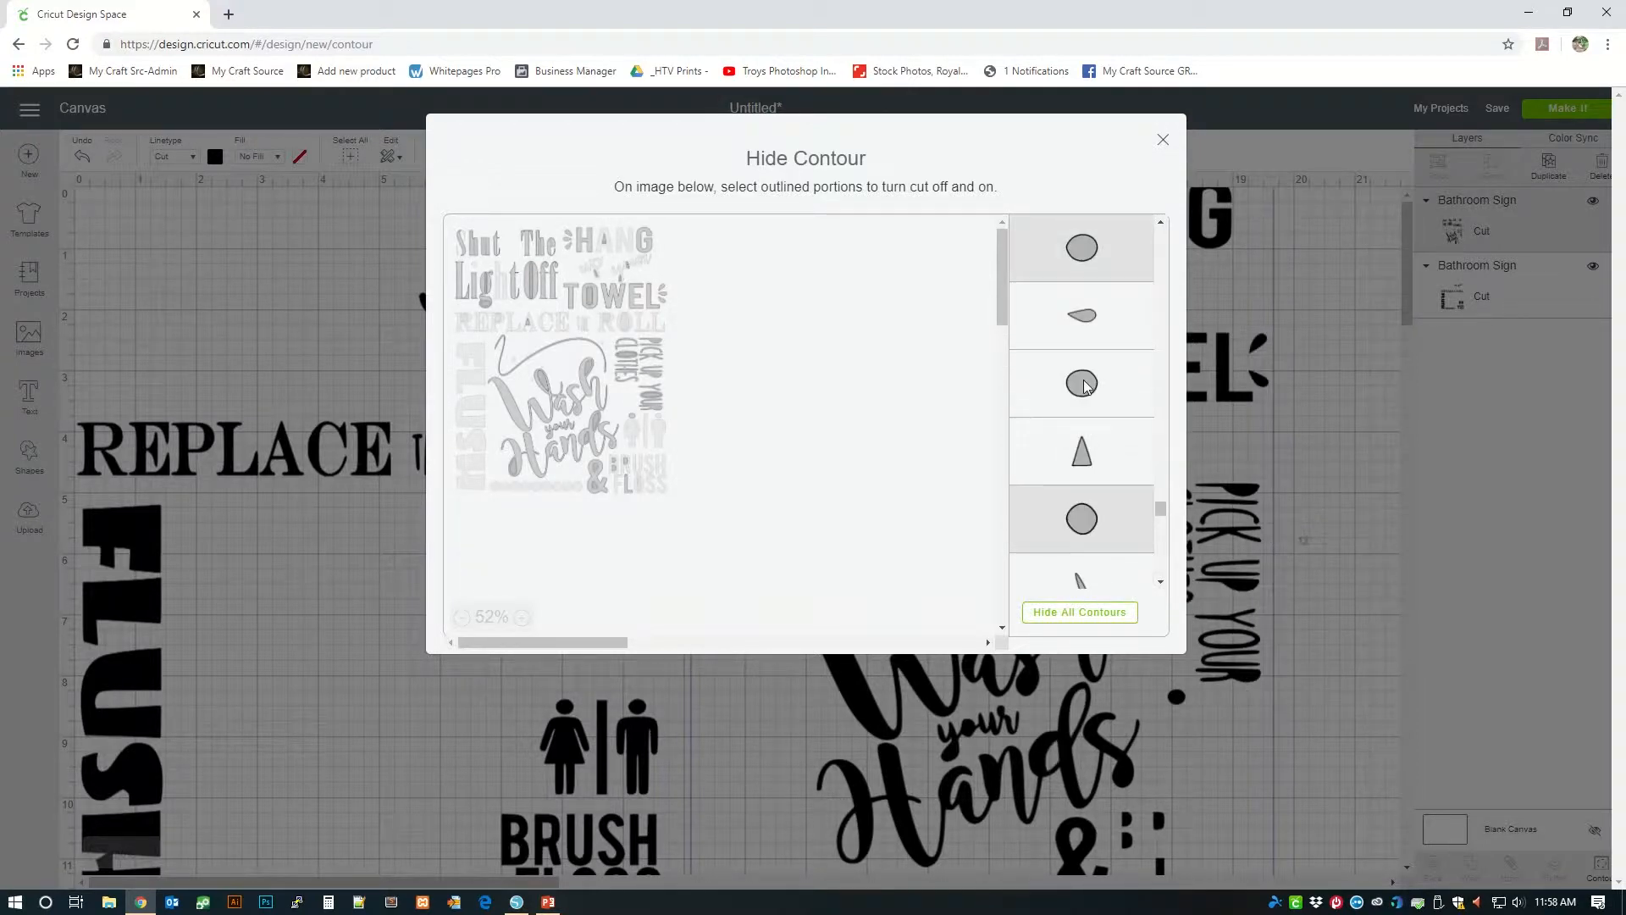
Turn off the leftover contours of the restroom figures and the BRUSH FLOSS text in the duplicate
click(1081, 504)
scroll(1082, 475, down, 3)
click(1078, 423)
click(1081, 482)
click(1081, 517)
scroll(1067, 504, down, 2)
scroll(1046, 500, down, 4)
click(1059, 499)
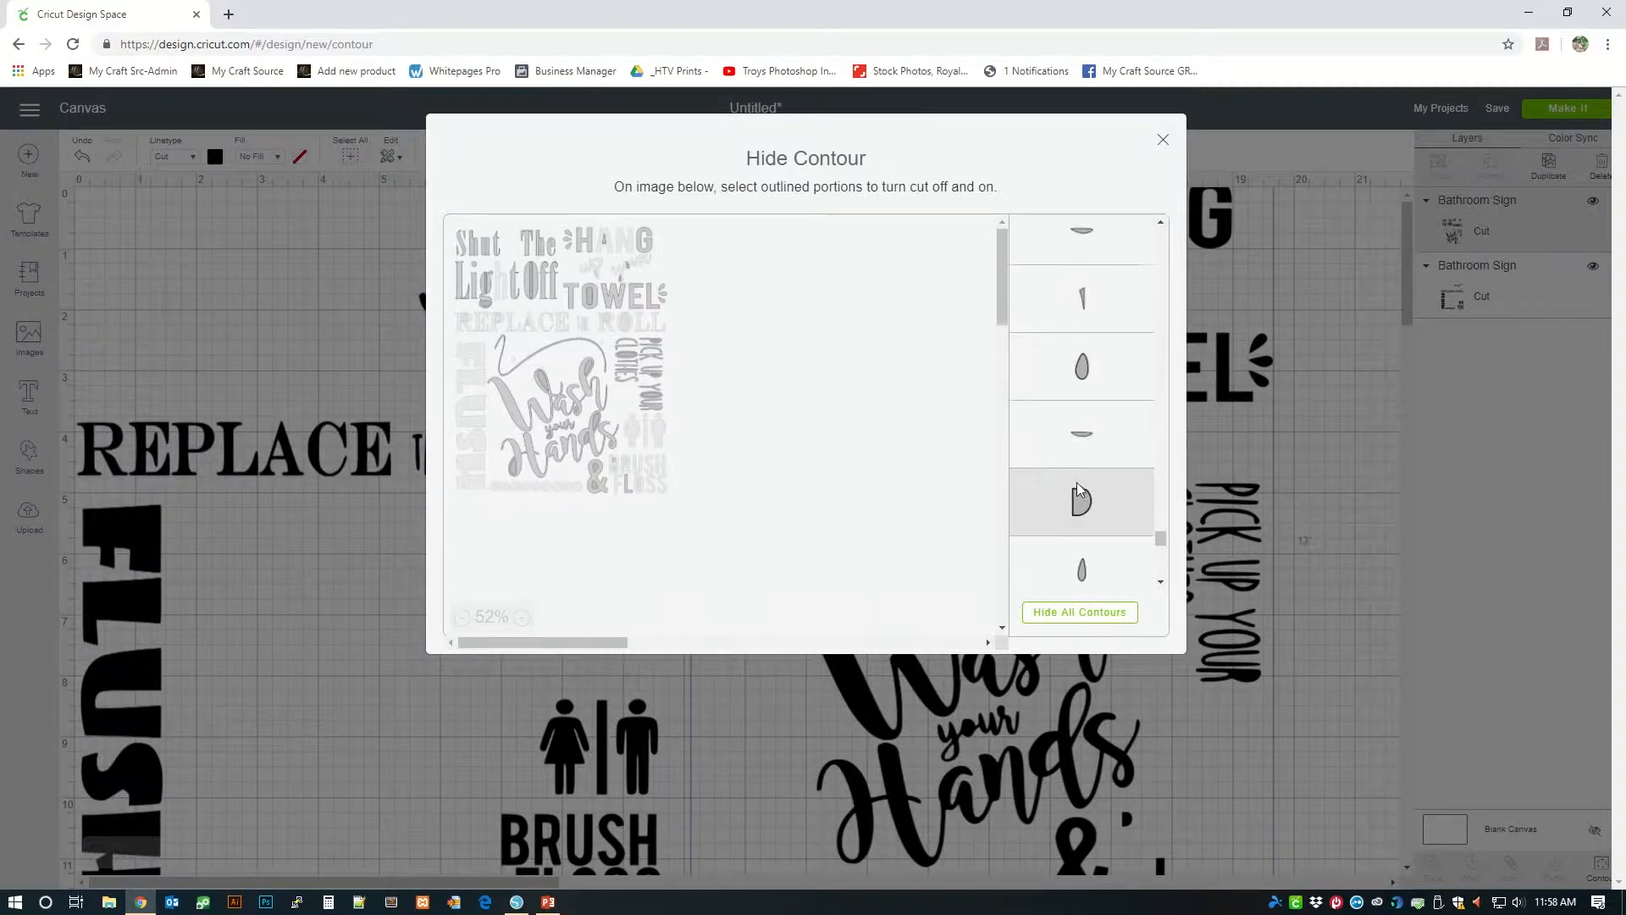
click(1064, 560)
scroll(1064, 508, down, 4)
click(1063, 495)
click(1069, 559)
scroll(1070, 542, down, 3)
scroll(1070, 534, down, 5)
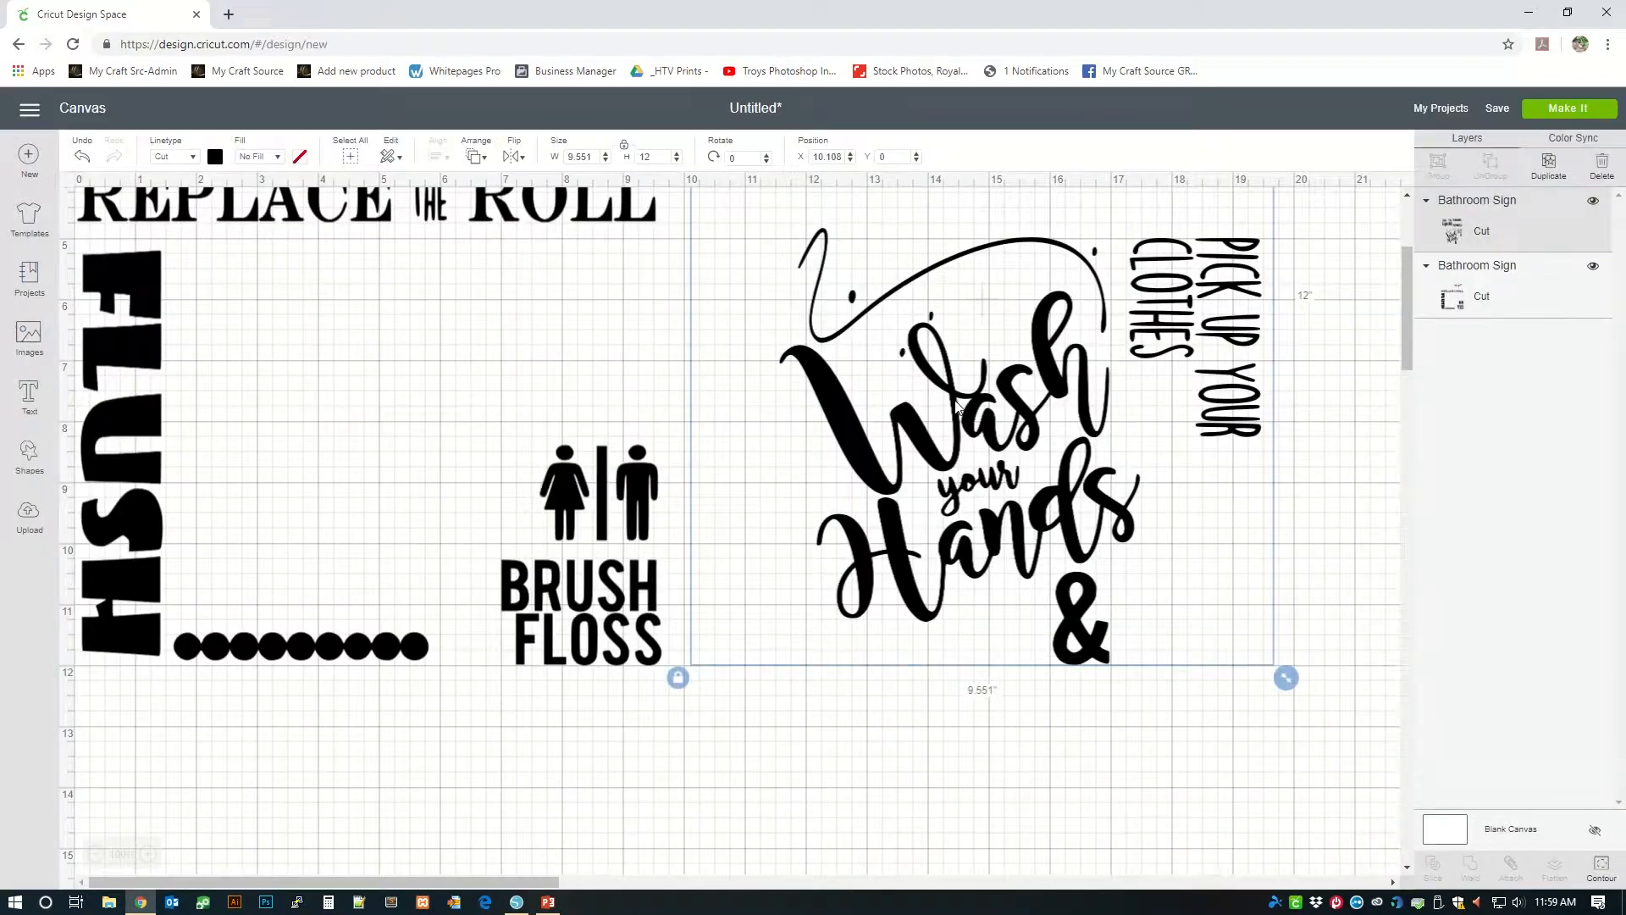
Duplicate the second sign layer to make the final layer
right_click(958, 403)
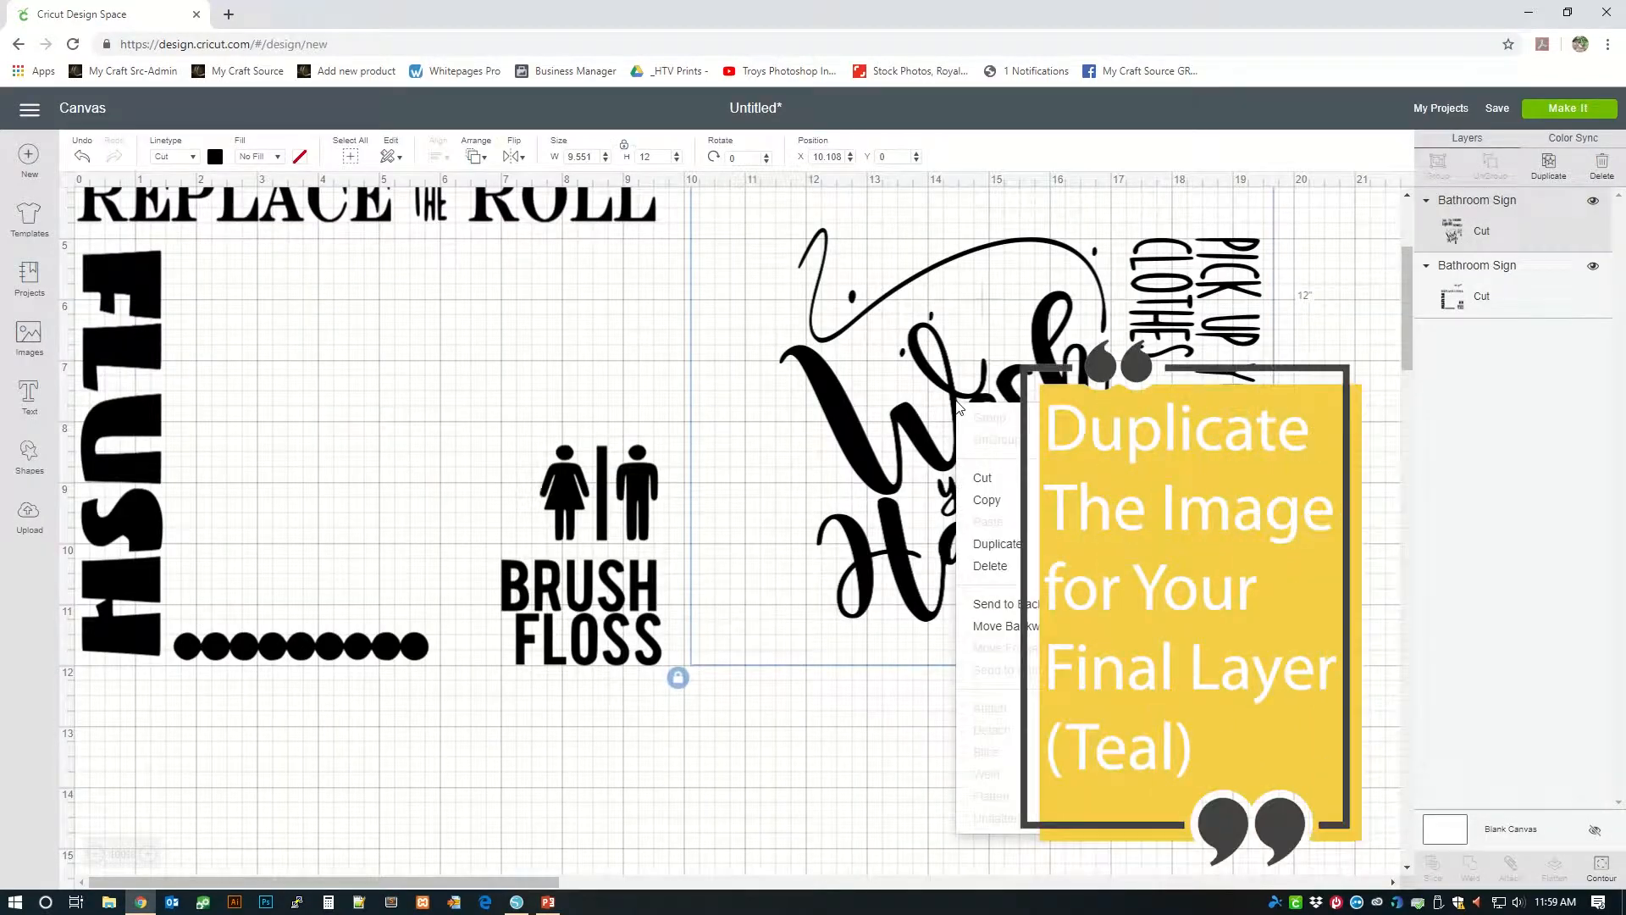
click(995, 544)
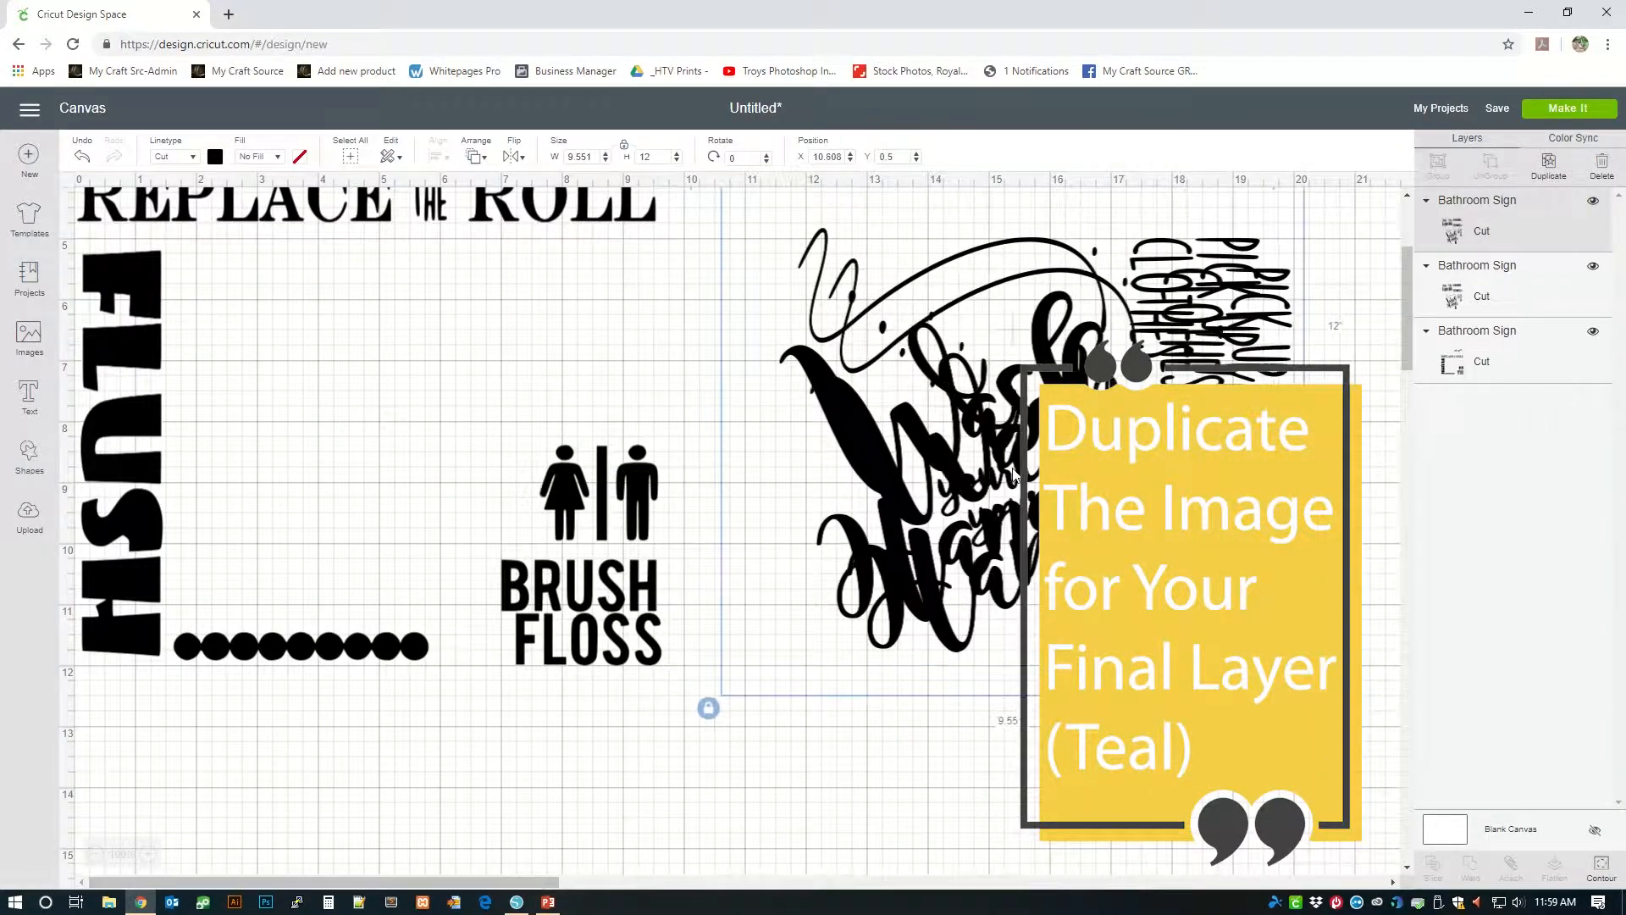
scroll(1101, 237, down, 5)
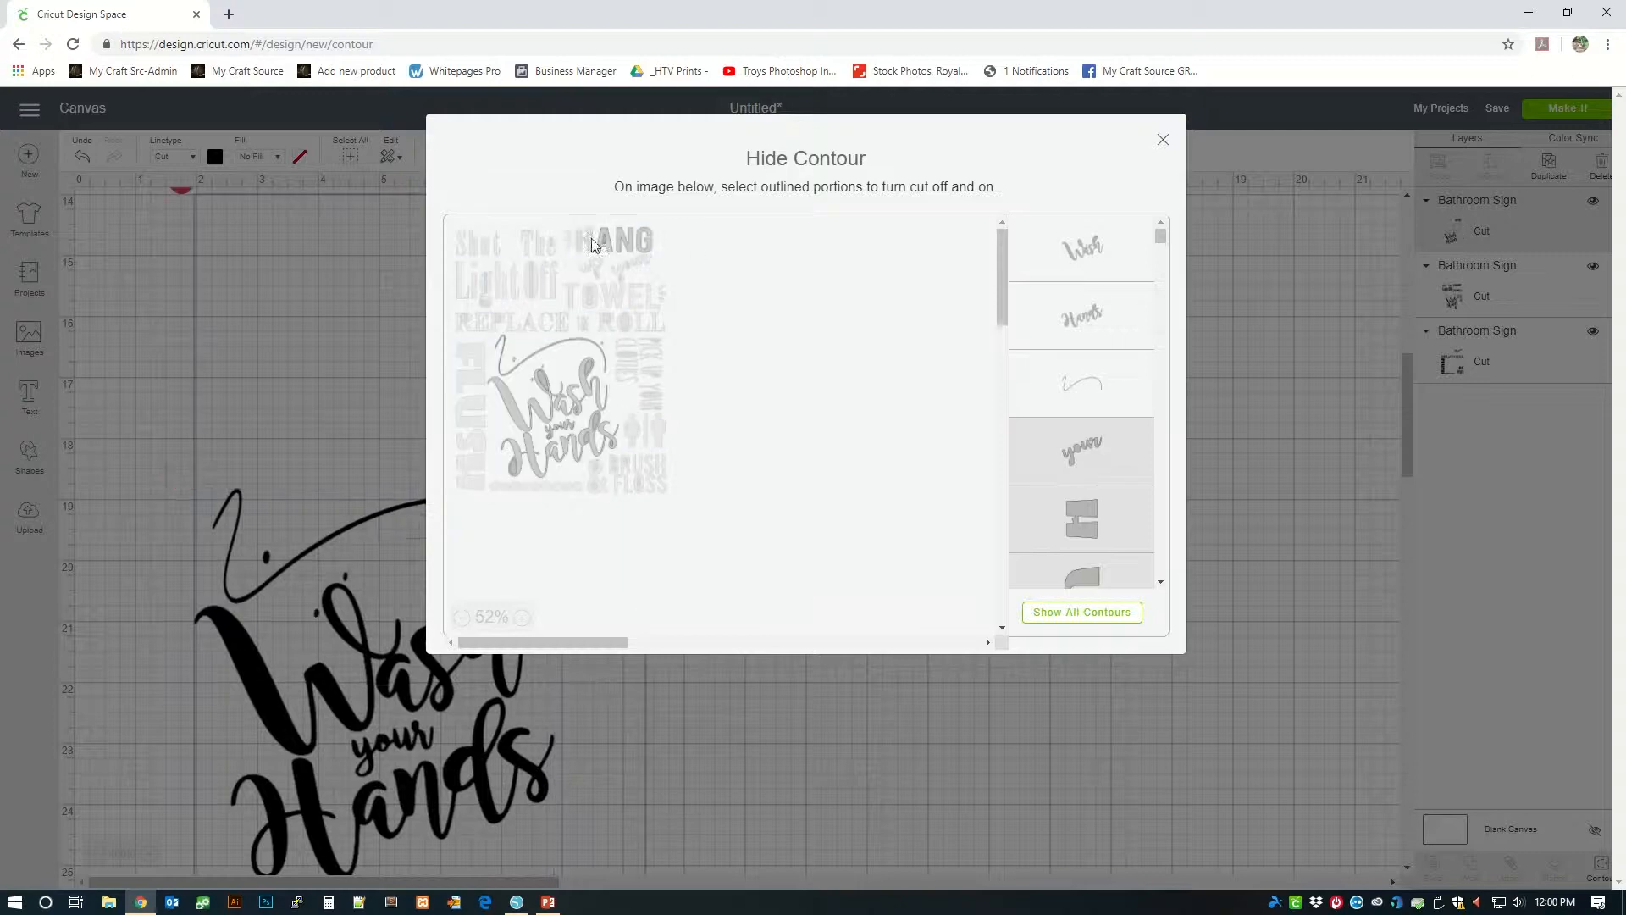
Keep only HANG, TOWEL and "Wash your Hands" with their accents in the third layer, and close the Contour editor
click(641, 278)
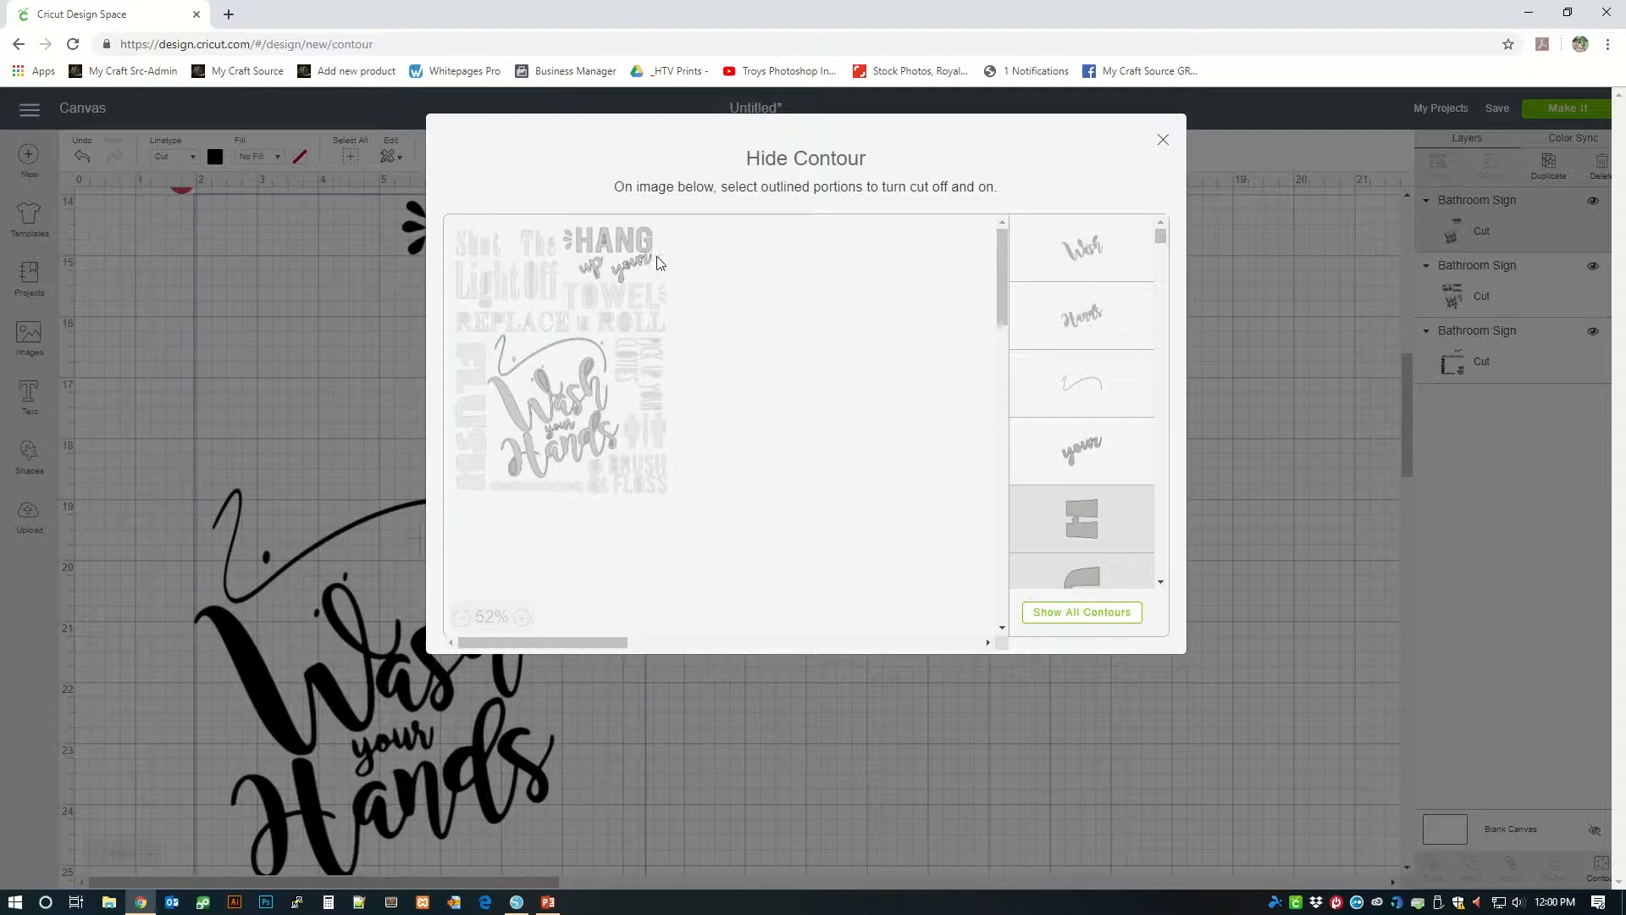
click(630, 270)
click(614, 297)
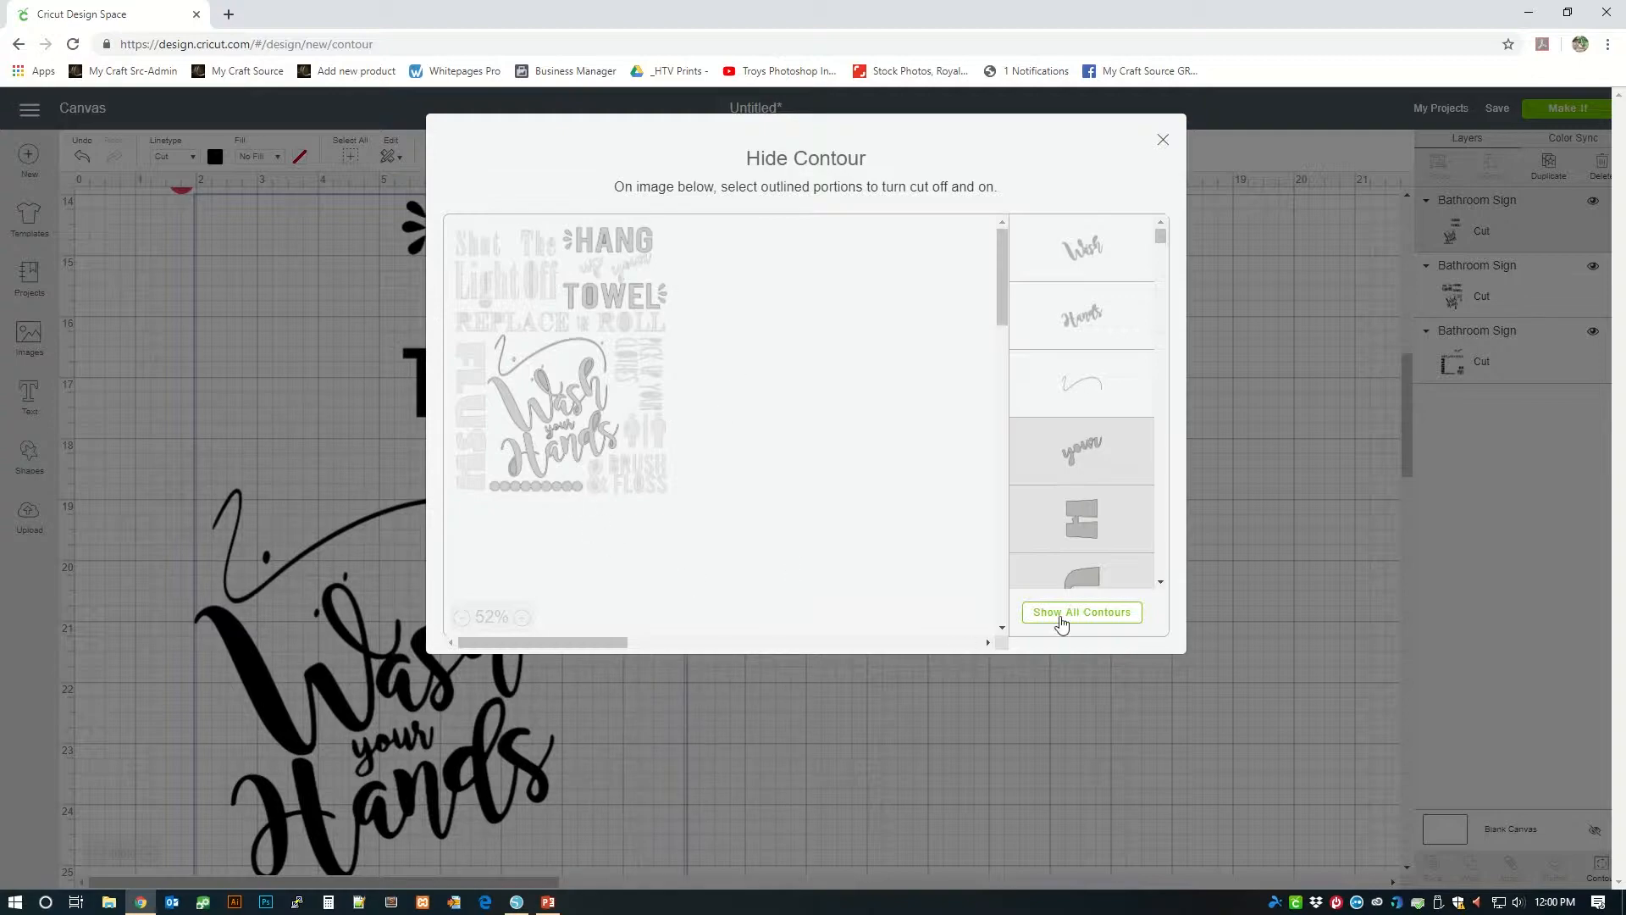
click(1163, 143)
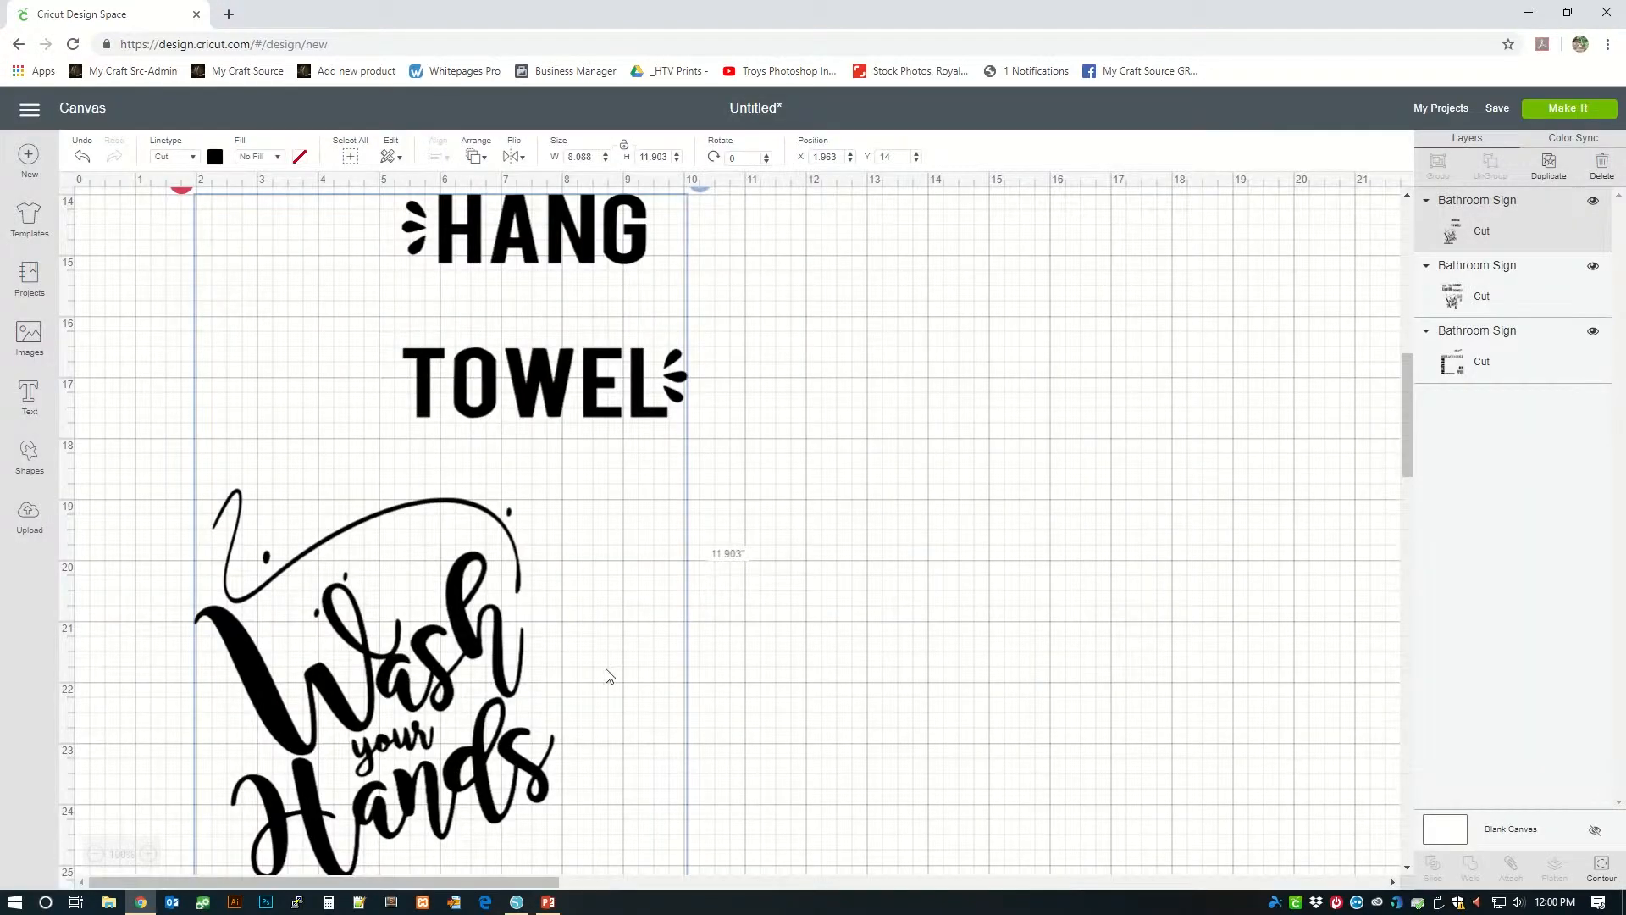
Select the second sign layer and set its material color to medium gray
scroll(606, 671, down, 4)
scroll(578, 694, up, 4)
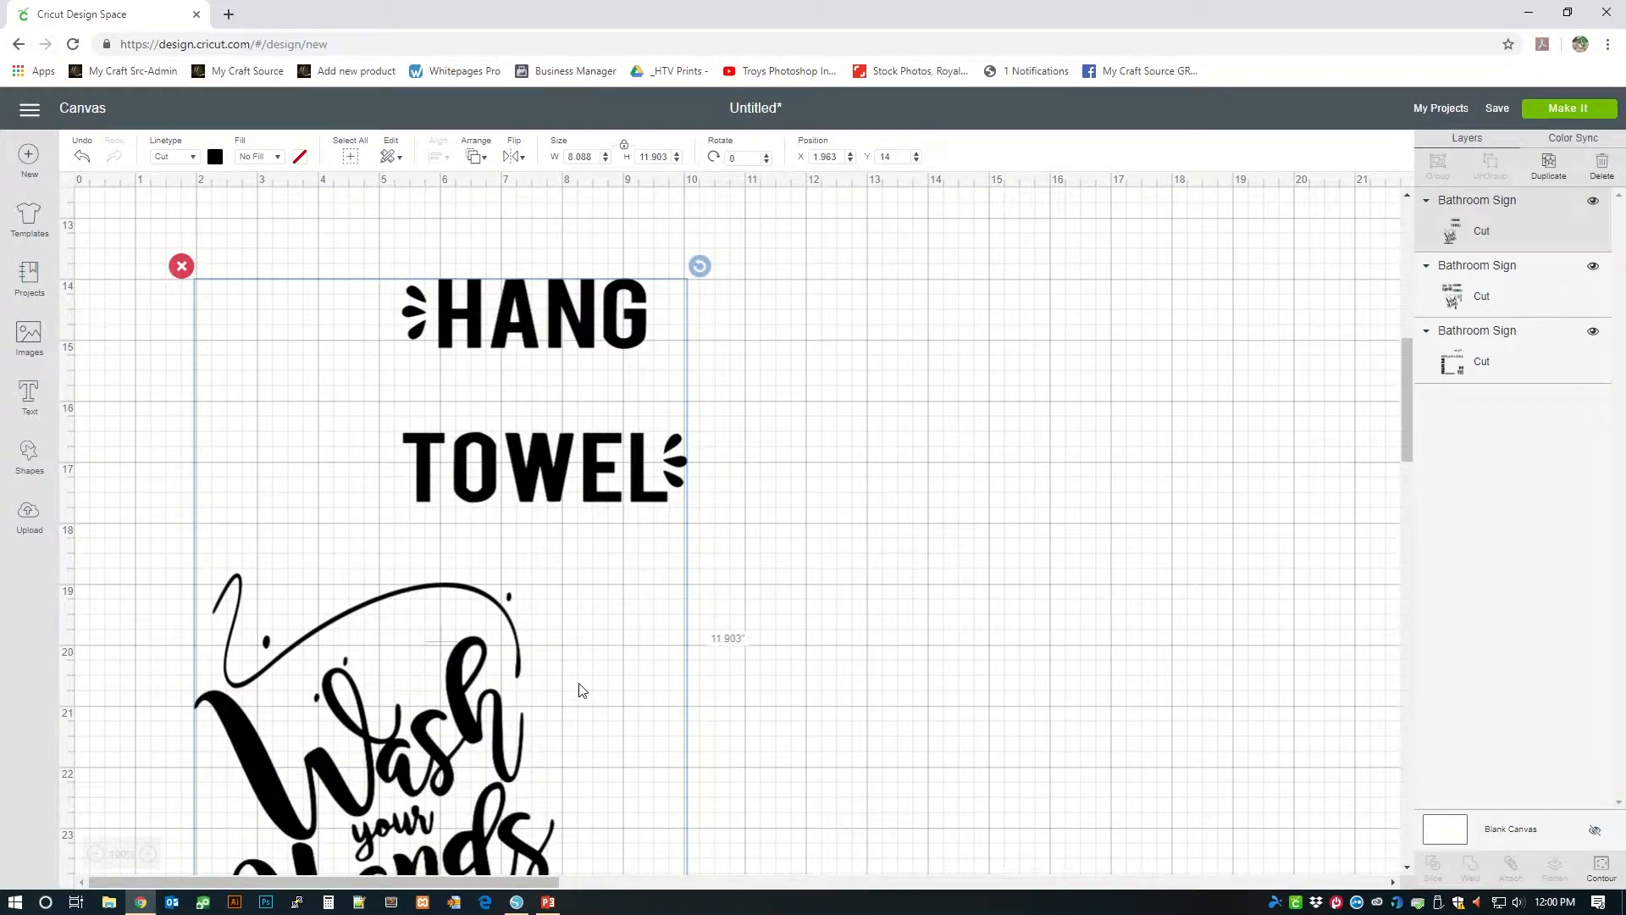
scroll(584, 685, down, 4)
scroll(590, 684, up, 5)
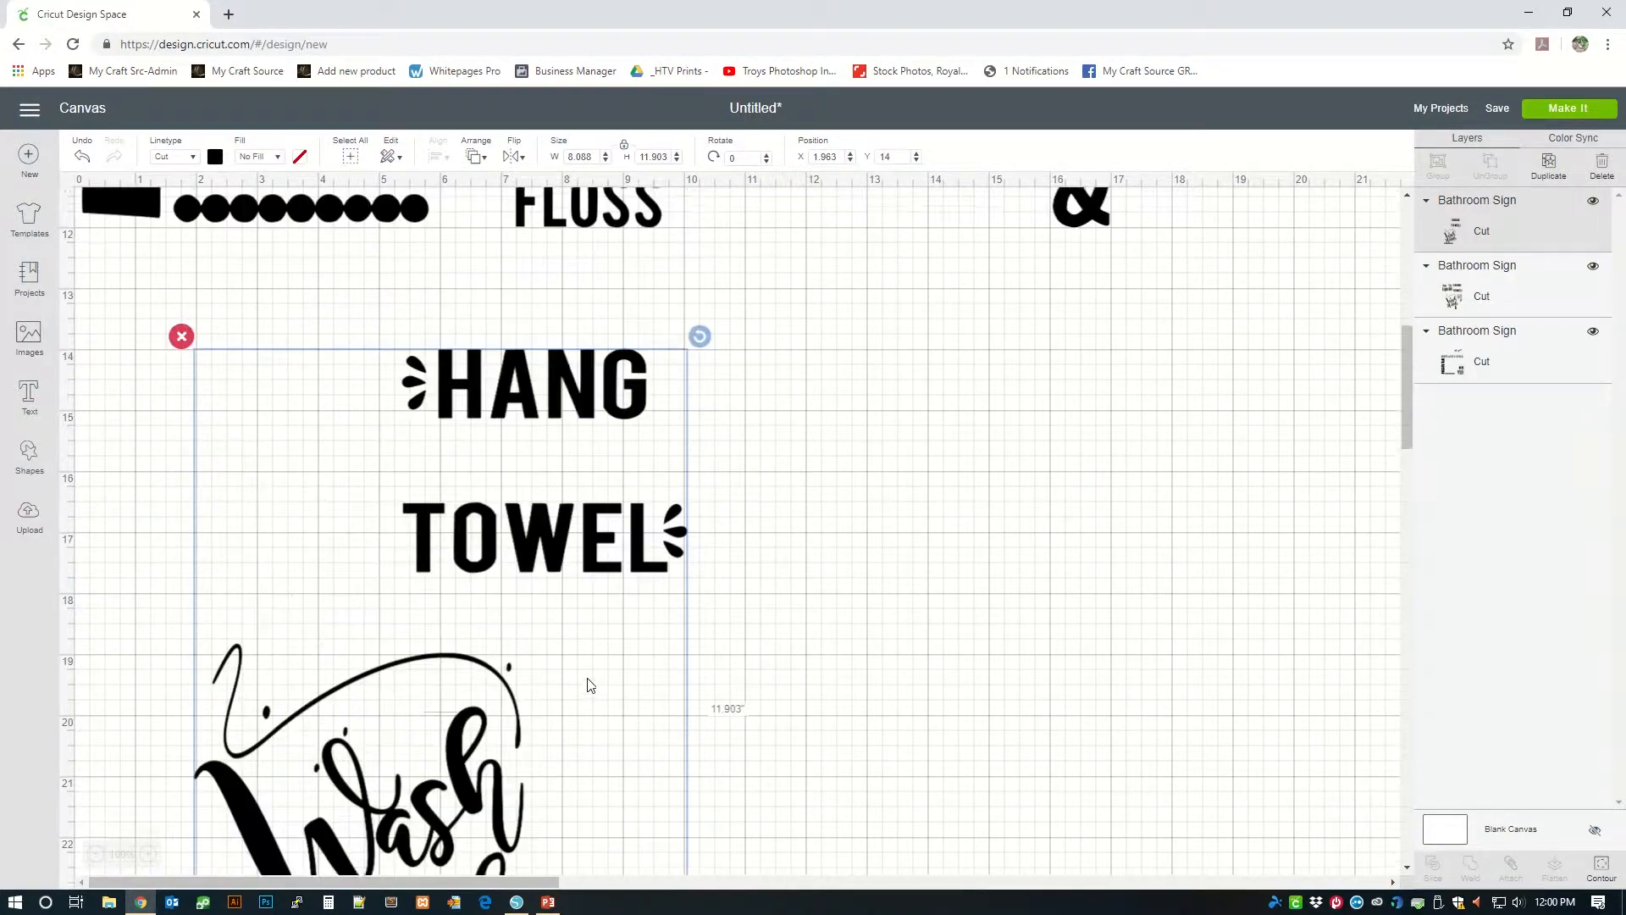
scroll(1031, 678, up, 10)
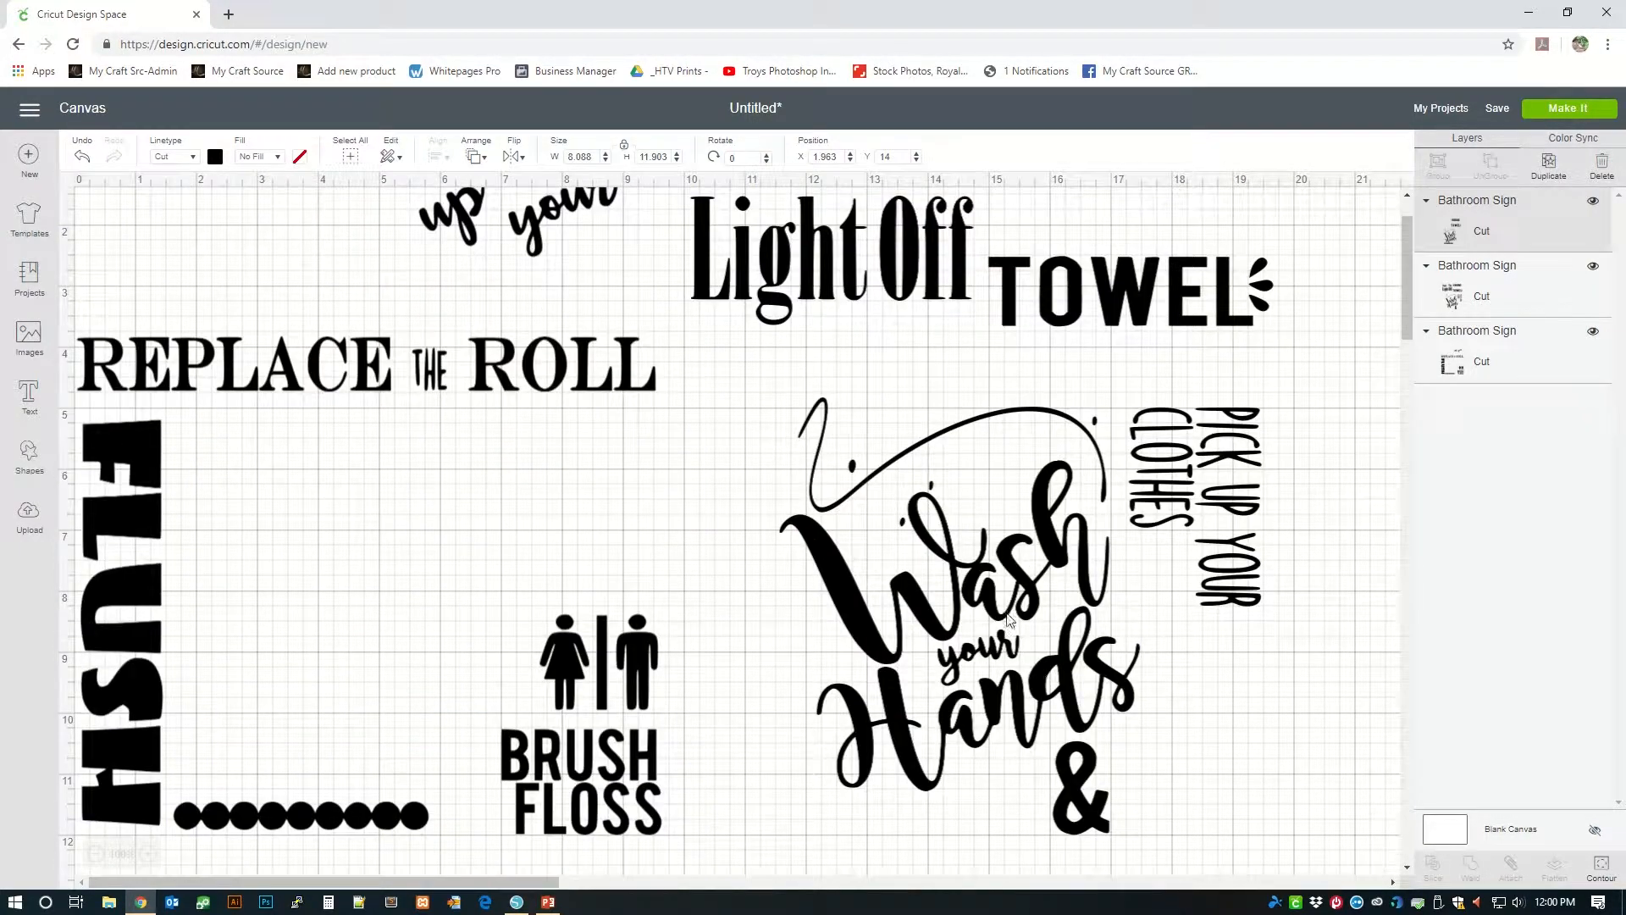
click(998, 598)
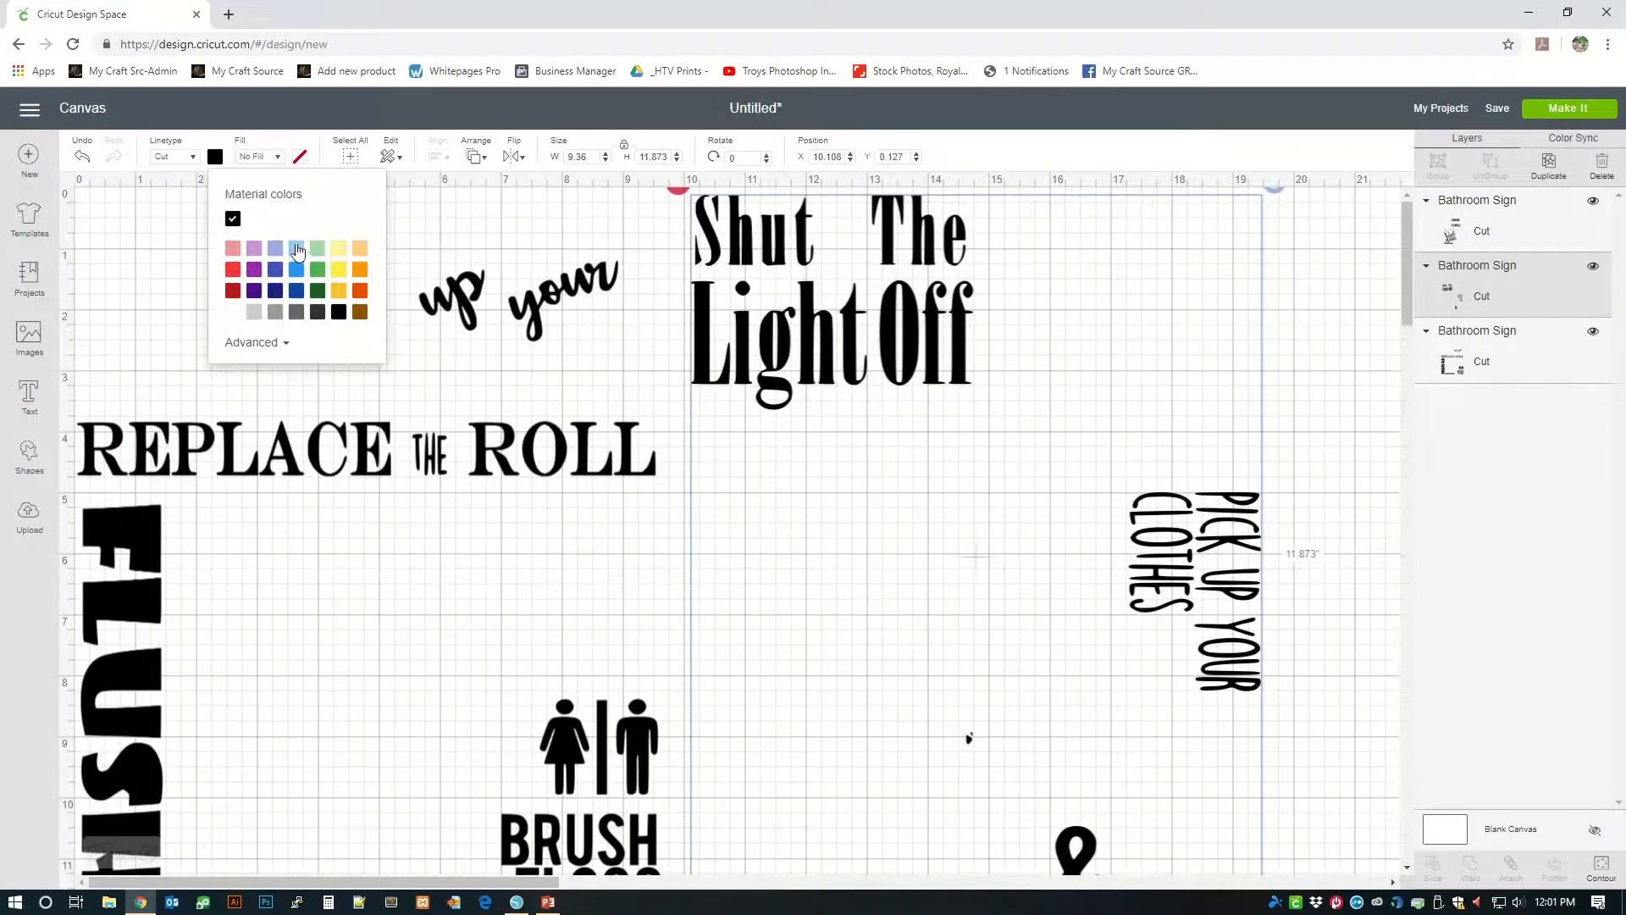
click(297, 249)
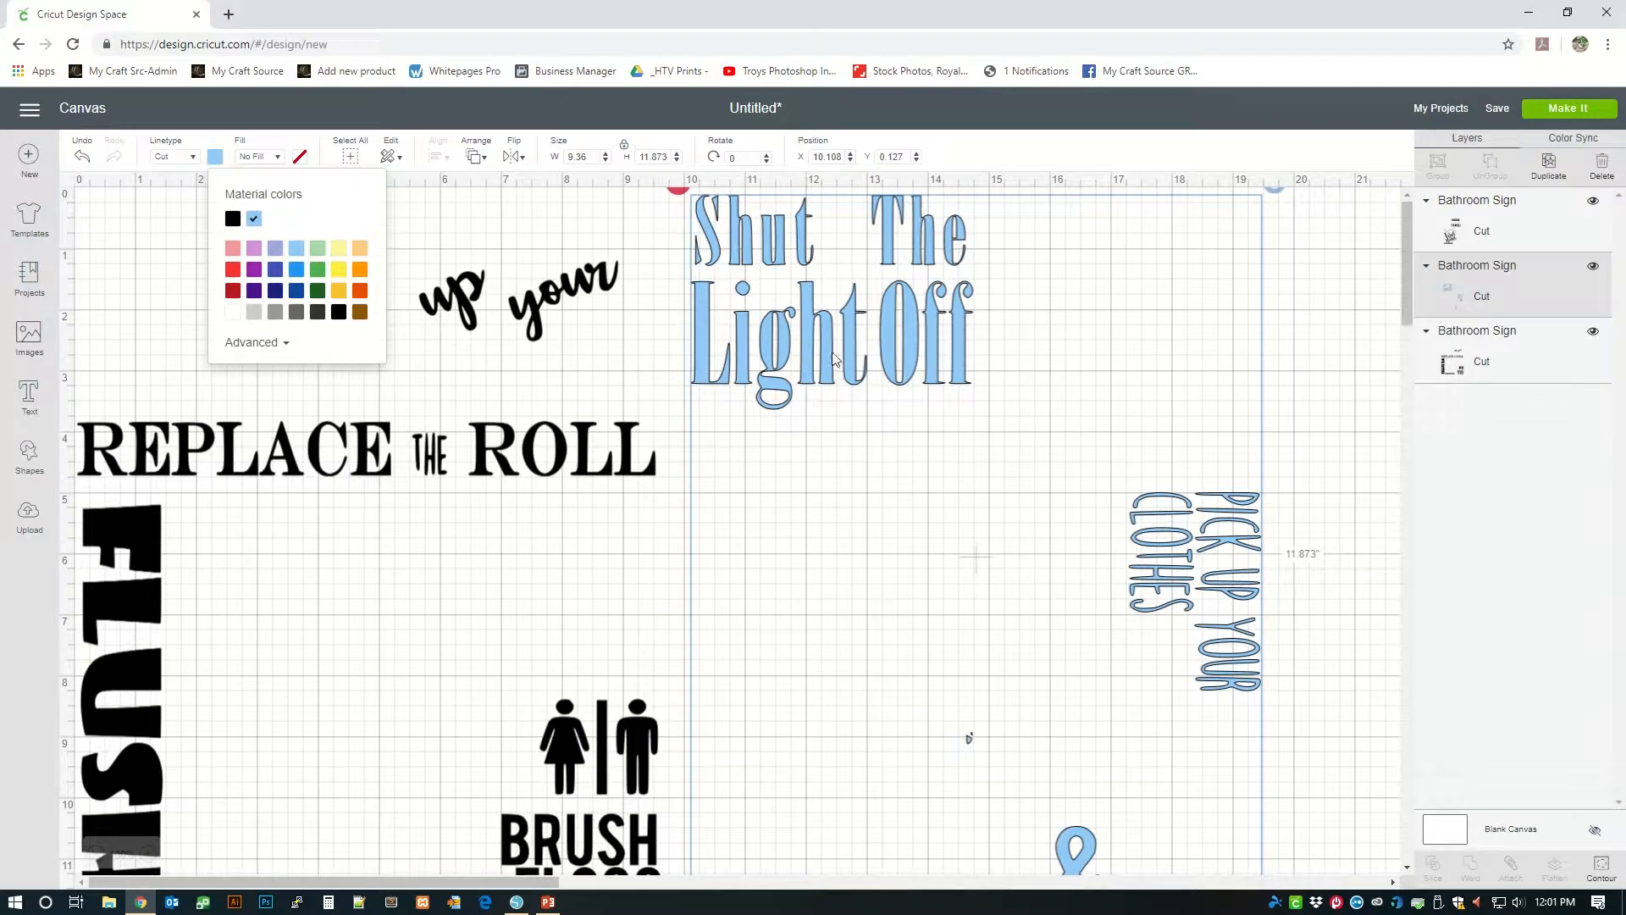
click(274, 313)
Move the gray layer onto the first black layer so its words fill the matching gaps, and deselect it
drag(811, 343, 407, 361)
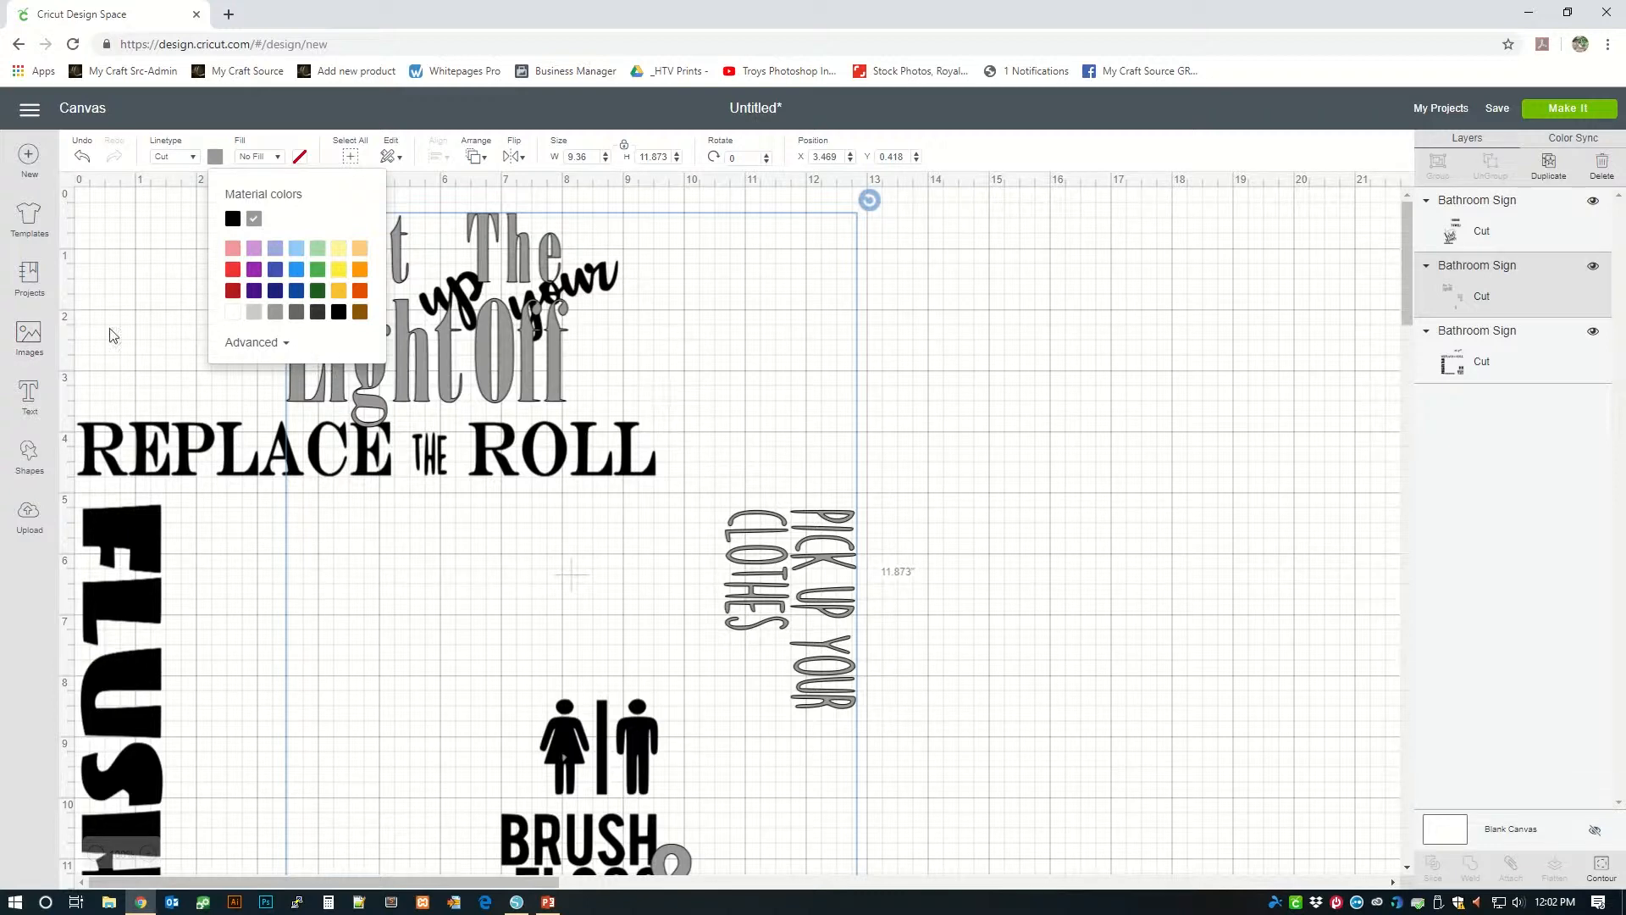
click(300, 344)
drag(300, 344, 95, 325)
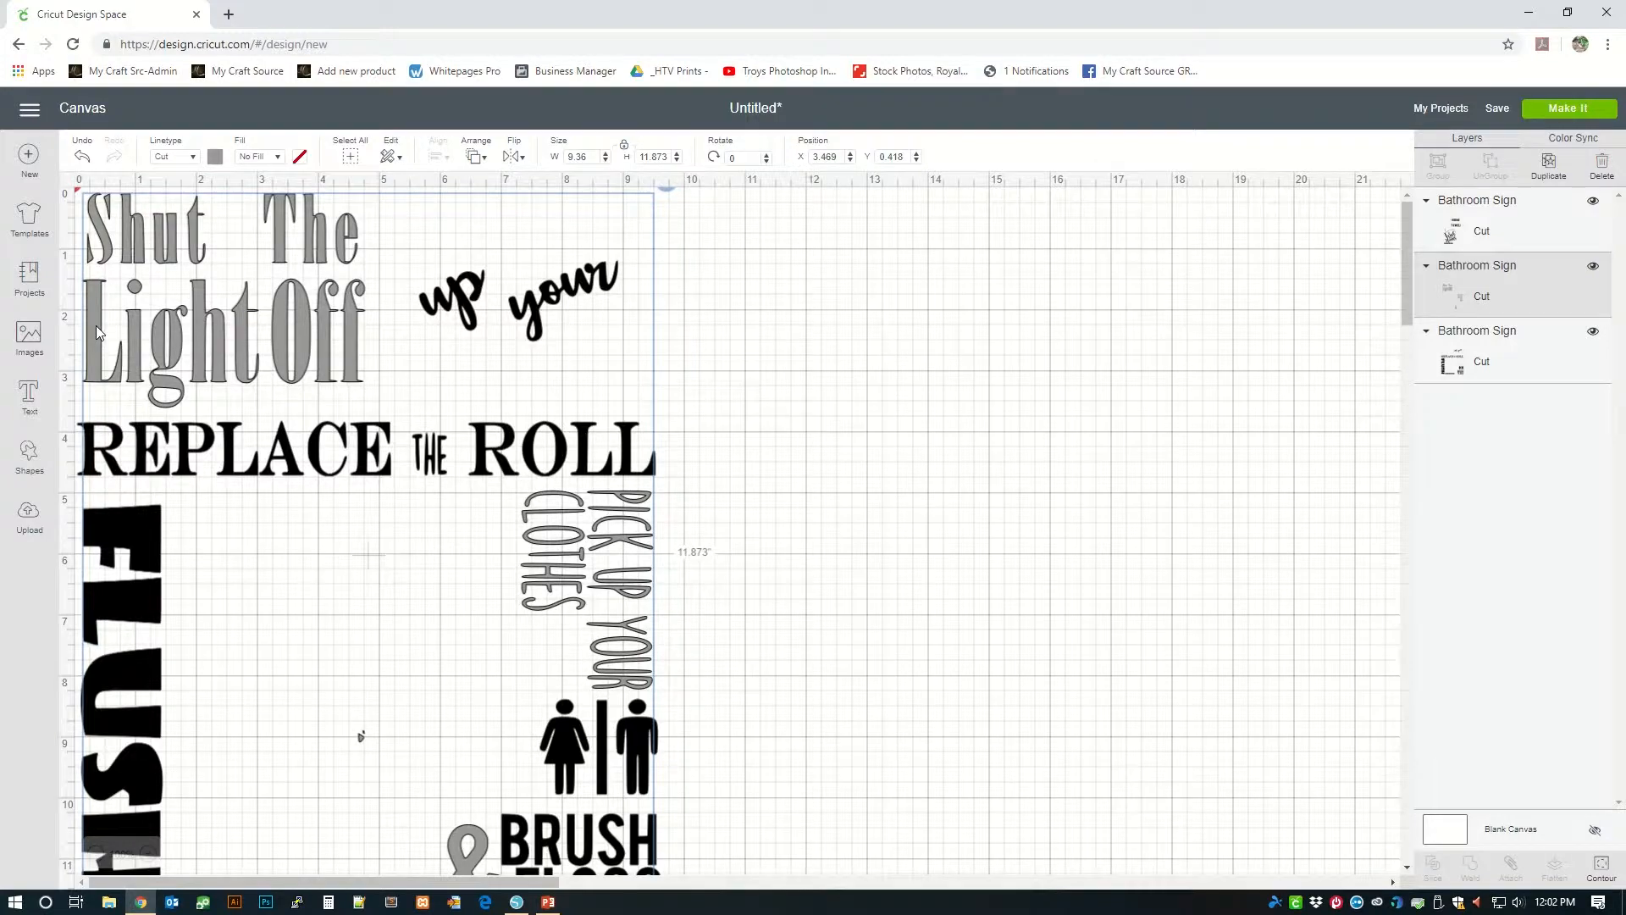
click(885, 601)
Select the third sign layer with HANG and TOWEL, set its material color to light blue, and deselect it
scroll(806, 503, down, 5)
click(556, 671)
click(214, 158)
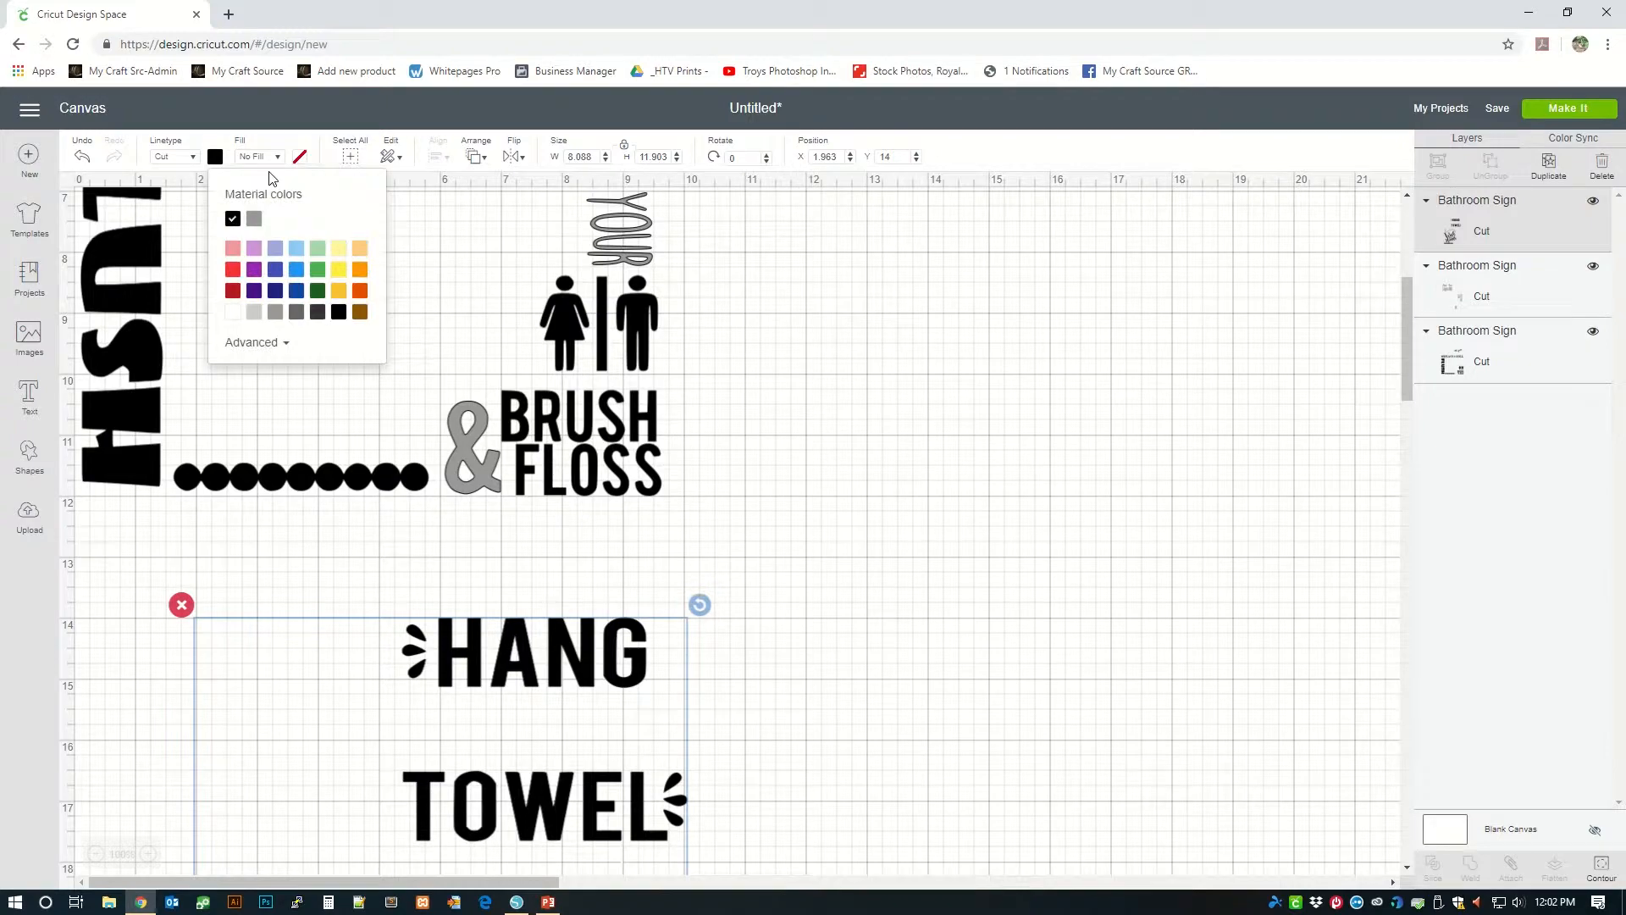
click(298, 254)
click(886, 685)
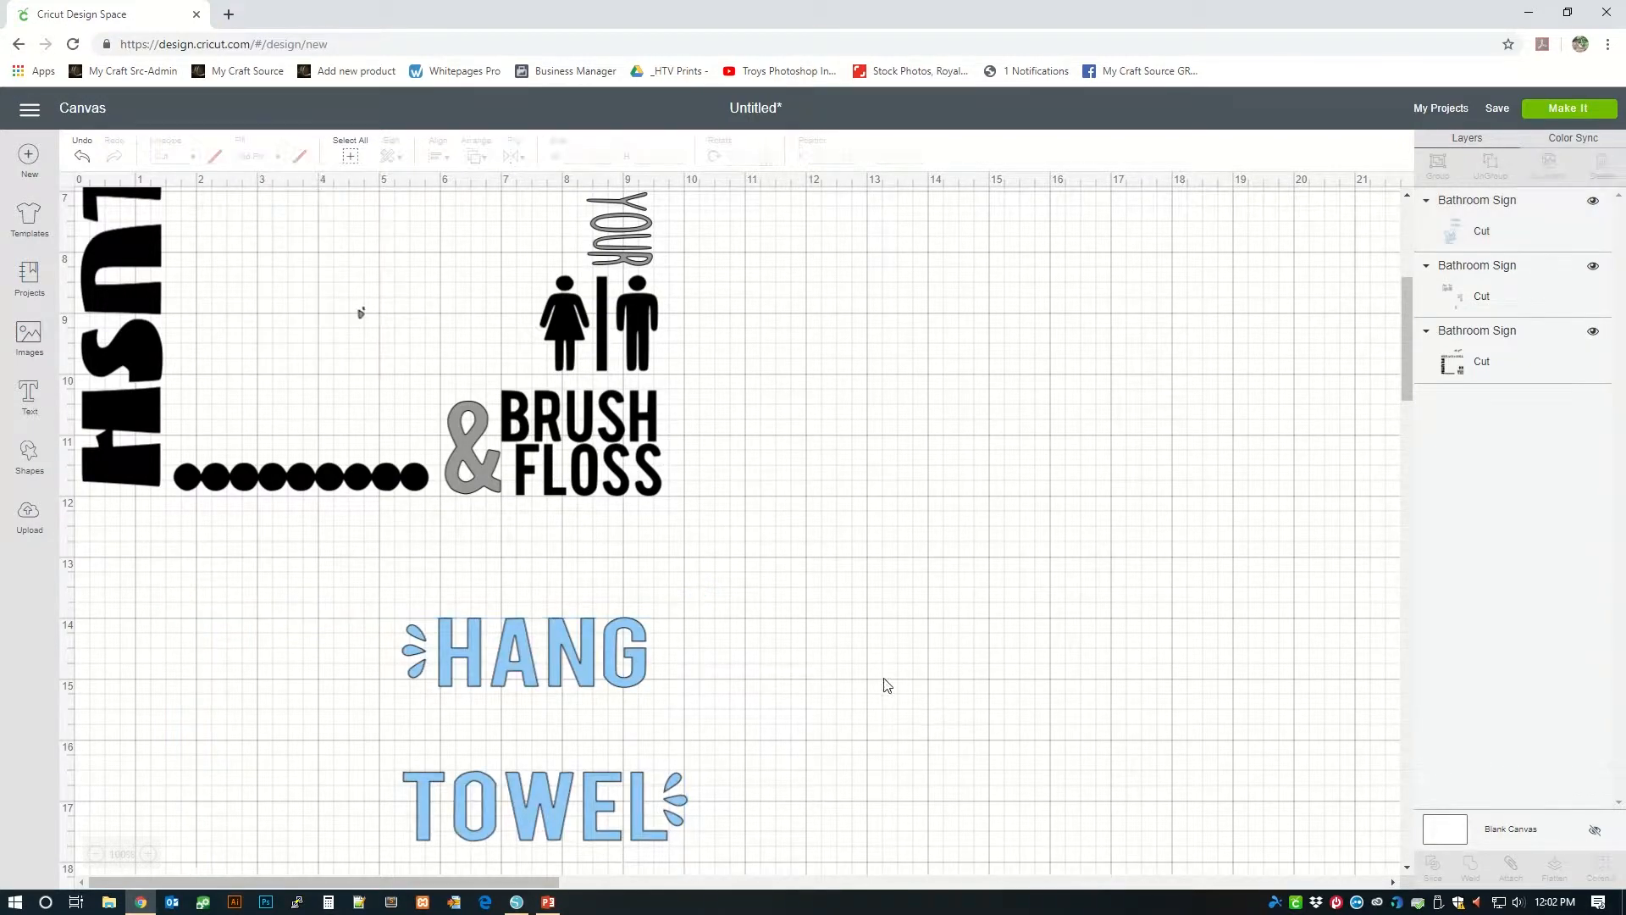
Move the light blue layer up onto the sign so HANG, TOWEL and "Wash your Hands" fill the remaining gaps
drag(564, 680, 506, 242)
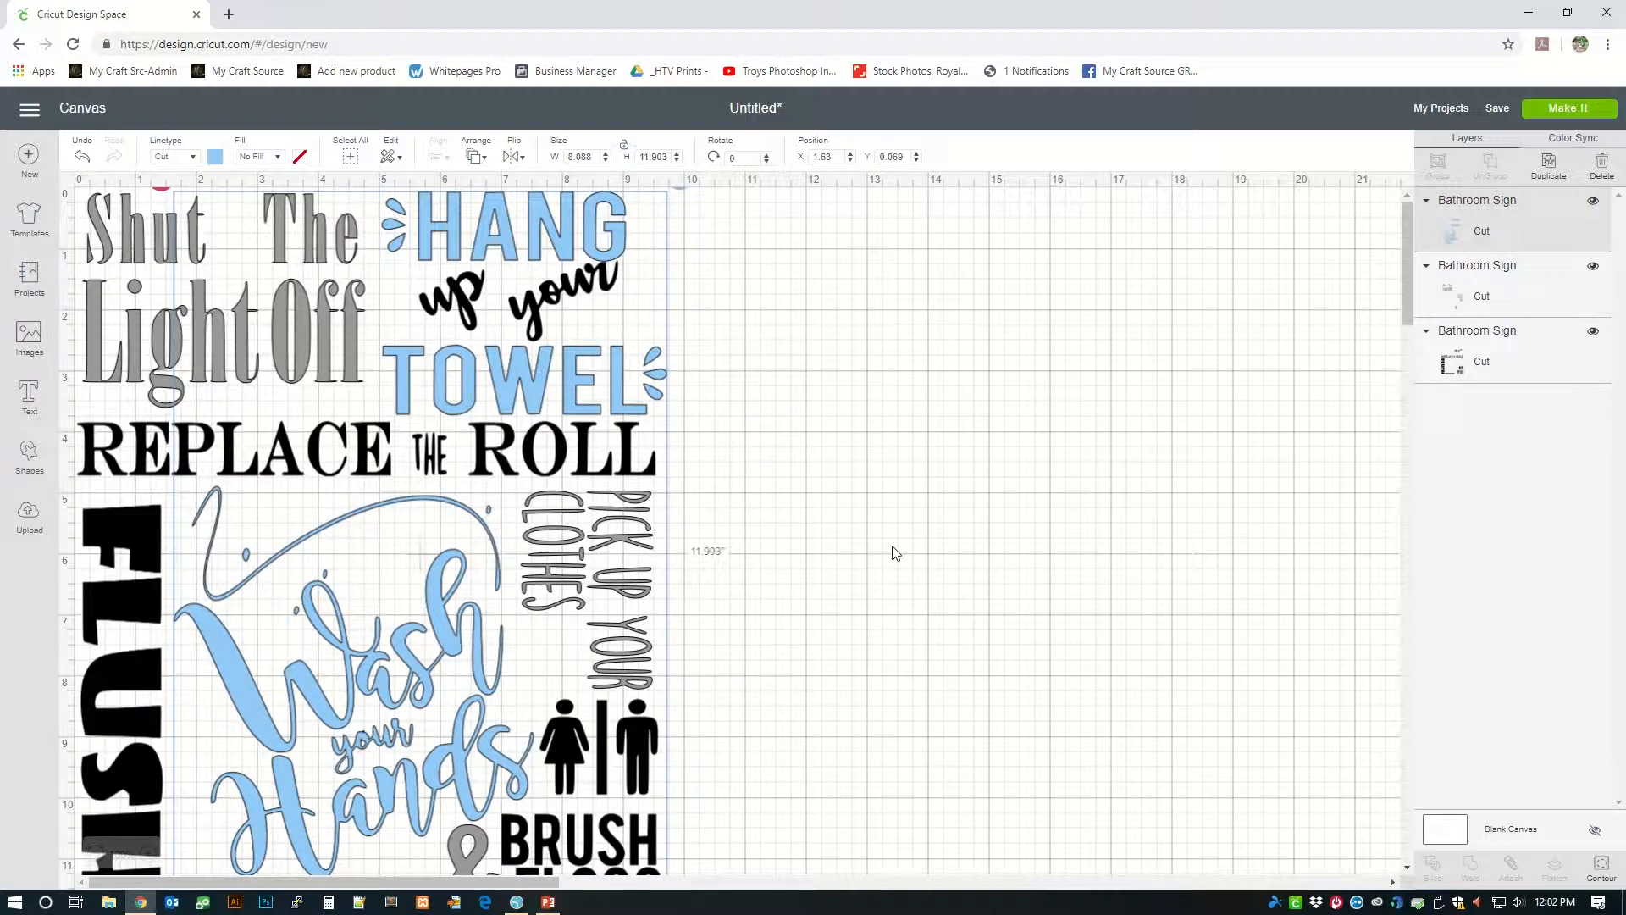
scroll(801, 424, down, 5)
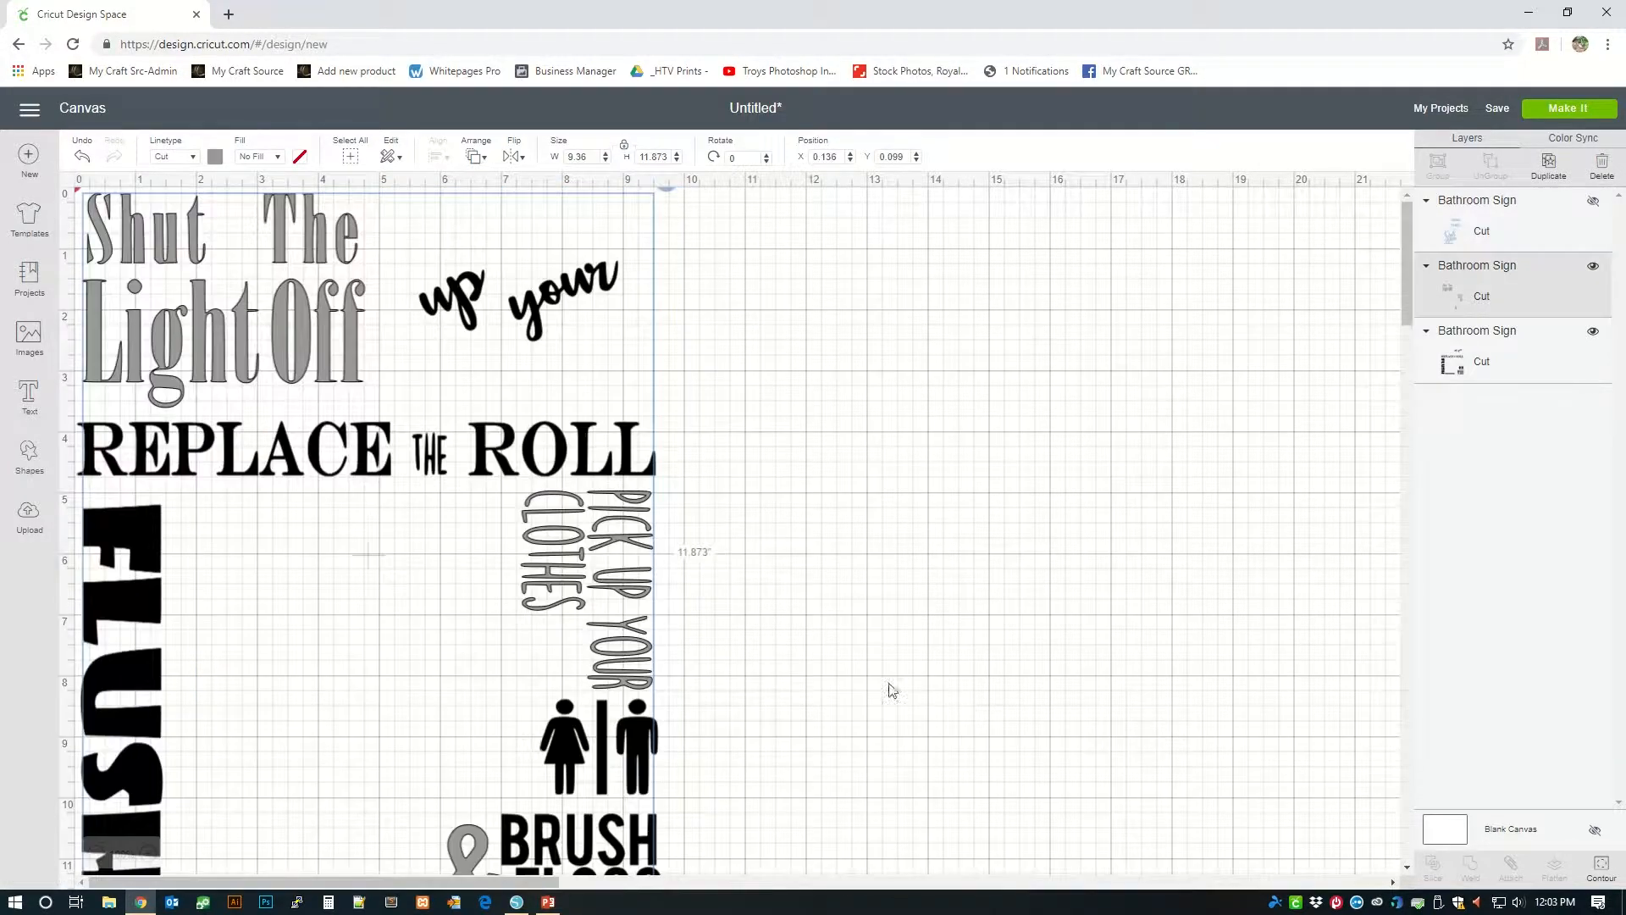
Hide the black layer to view the gray words alone, and make the black and light blue layers visible again
click(1593, 332)
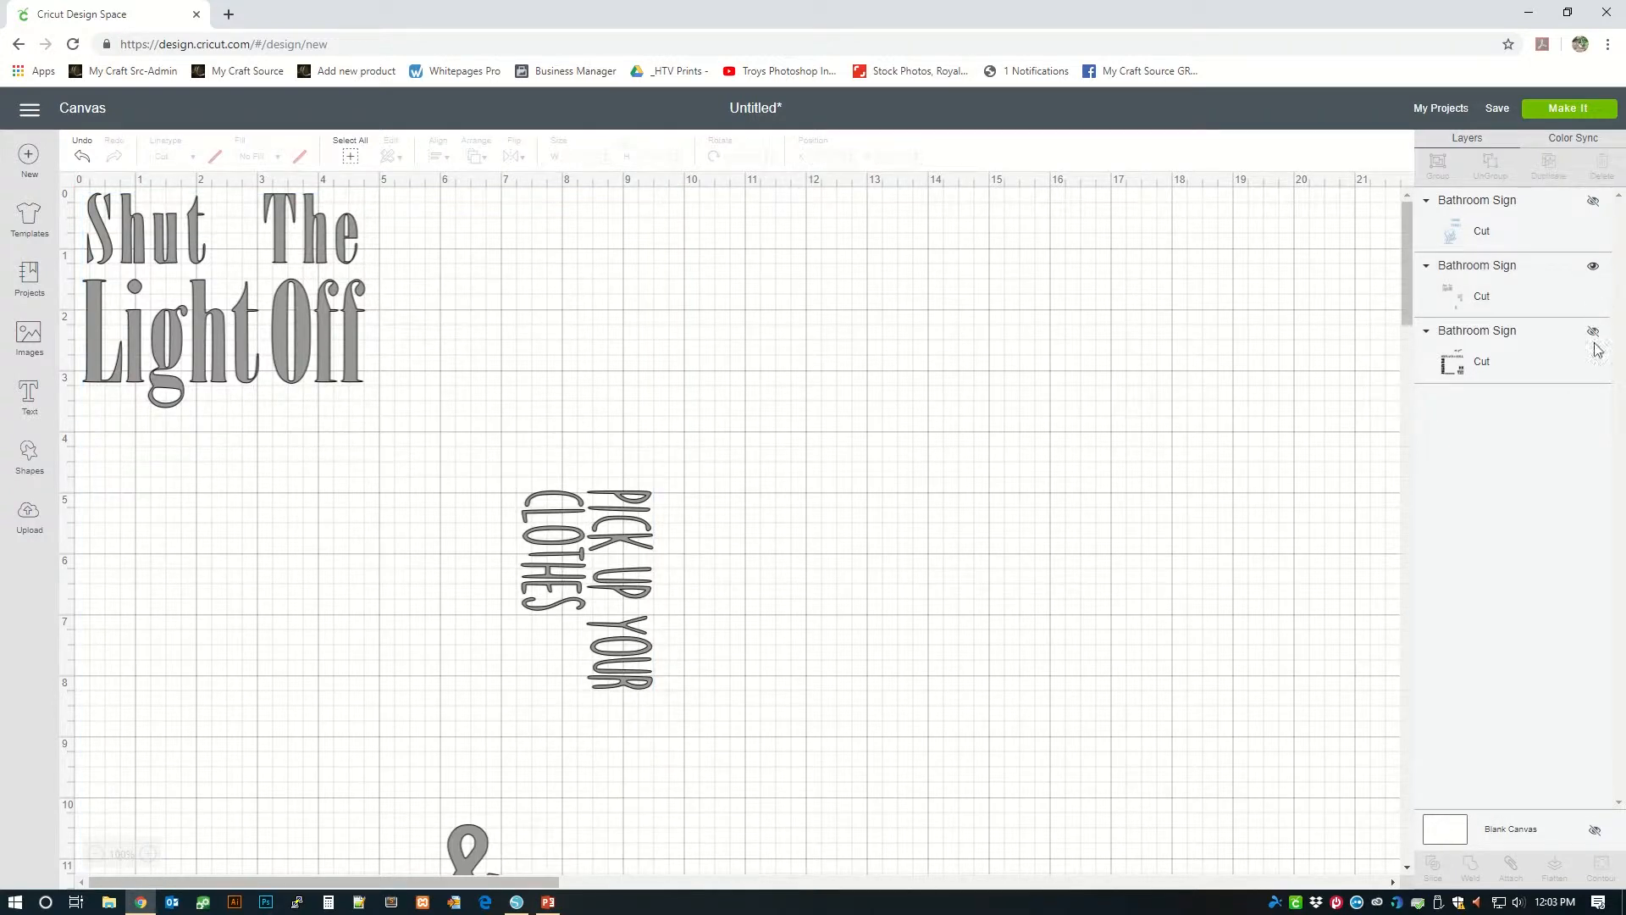
click(1593, 332)
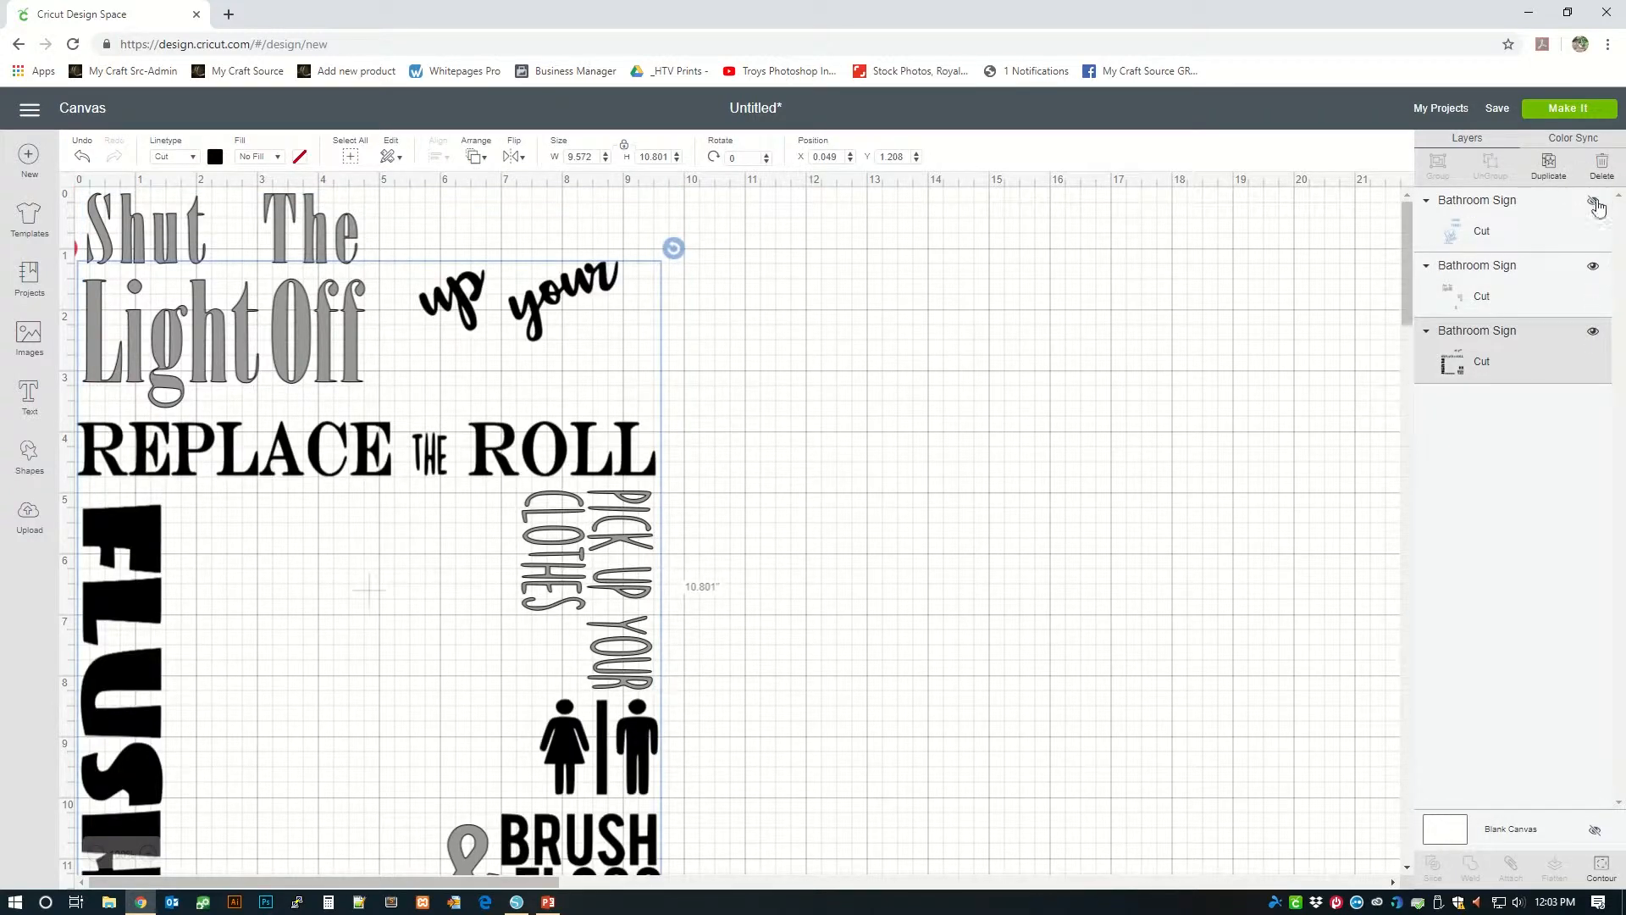
click(1593, 202)
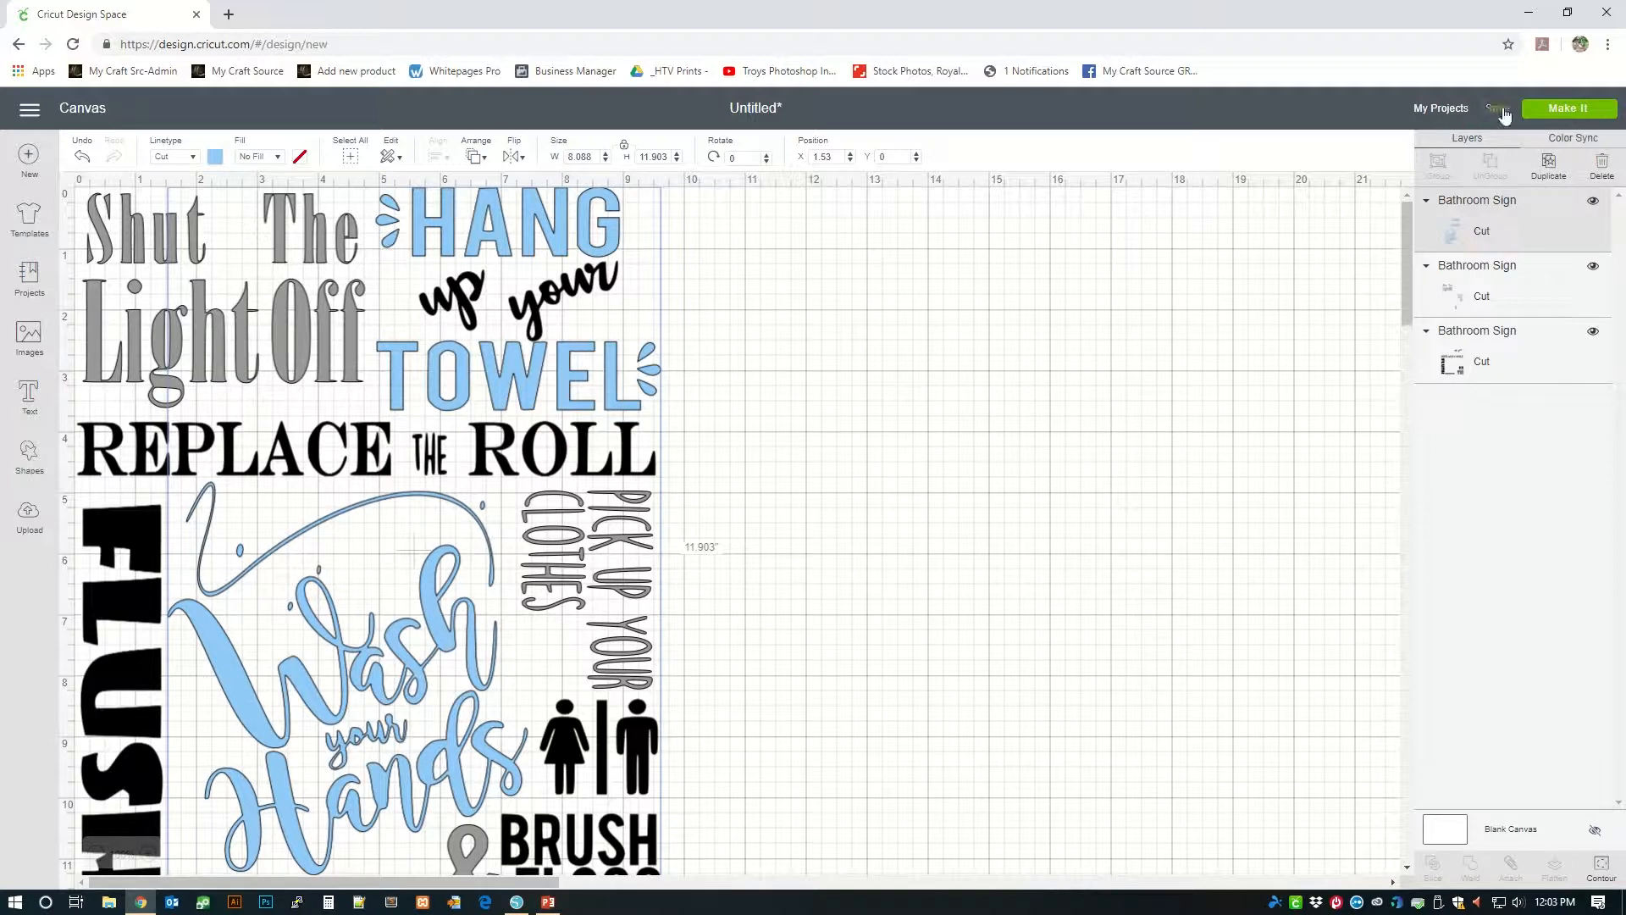
Review the design's colors in Color Sync, send the project to the mat preview, and display the black mat
click(1575, 140)
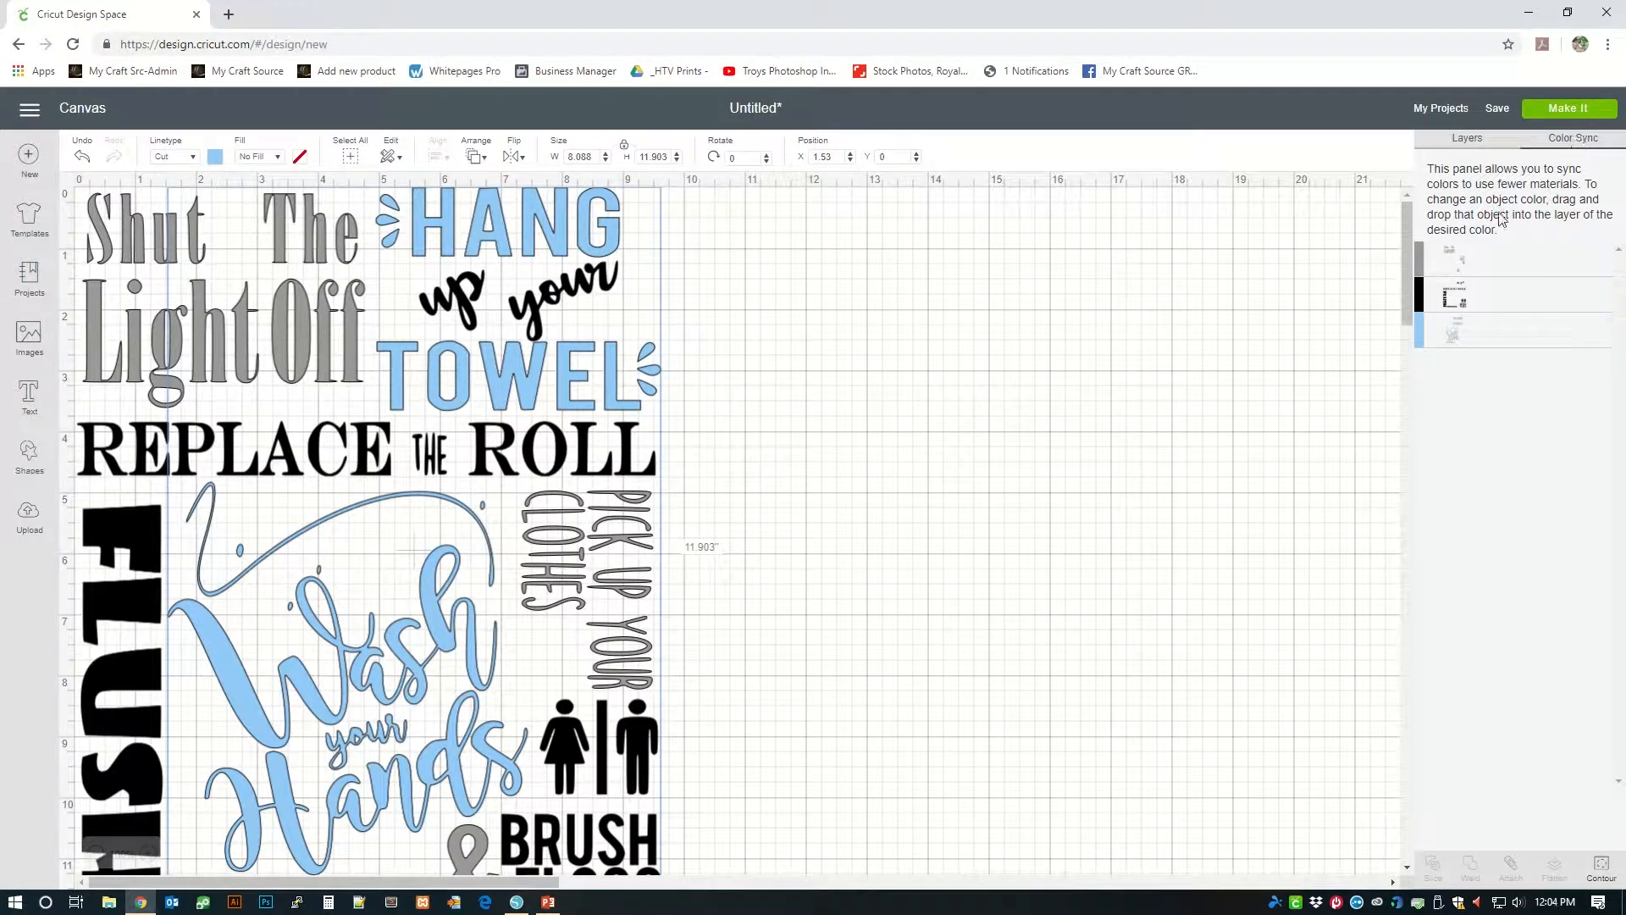
click(1567, 109)
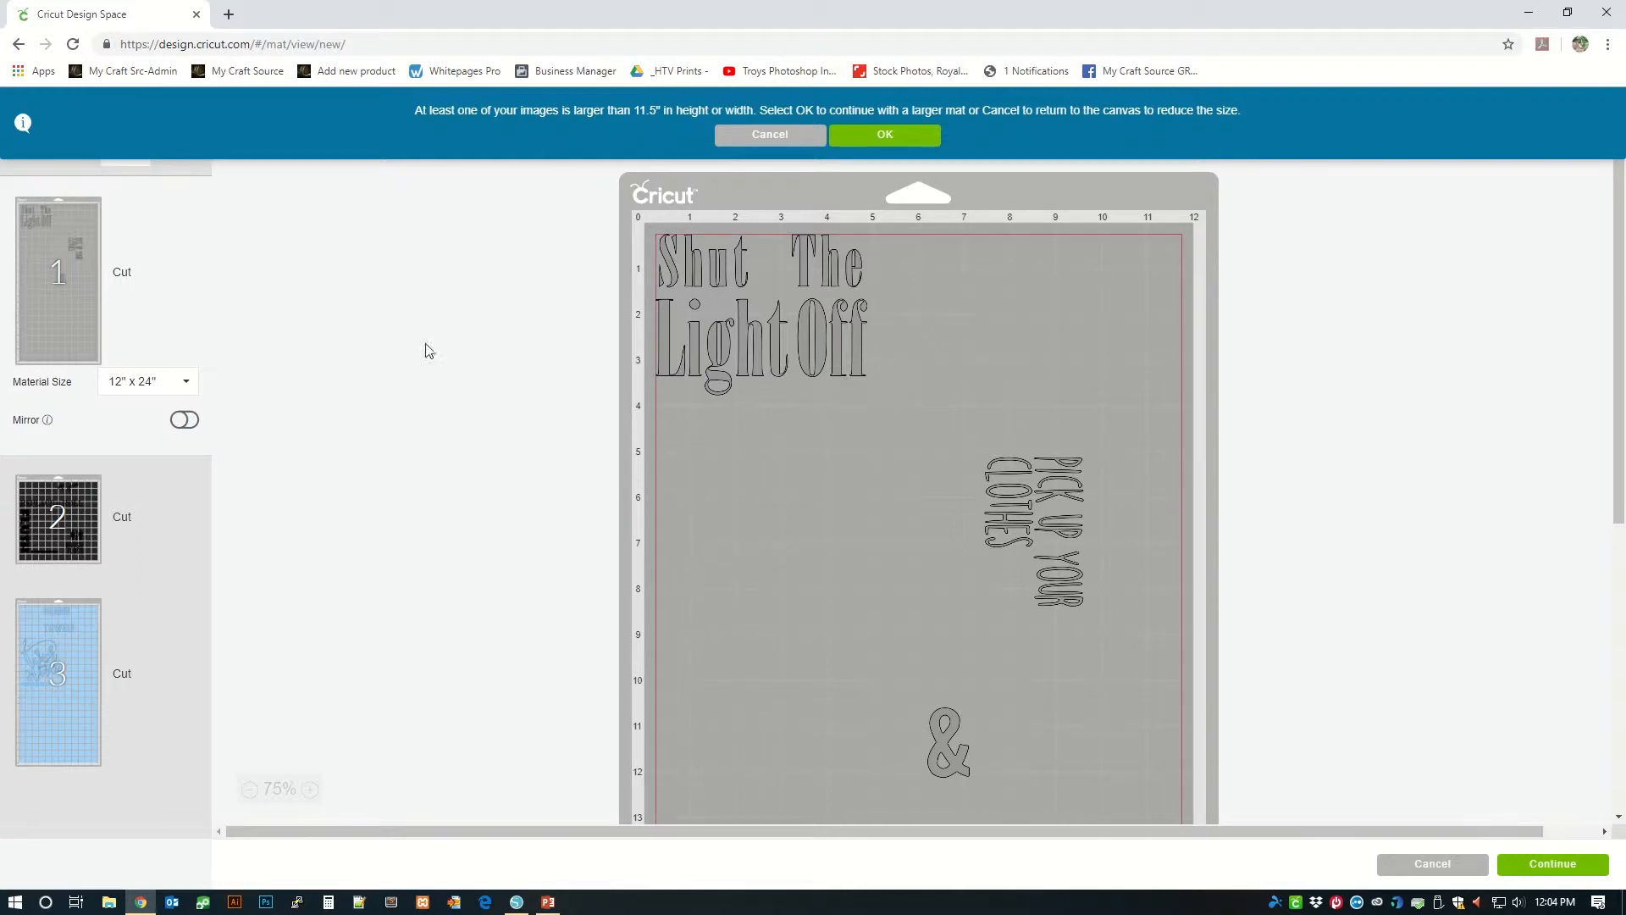
click(48, 490)
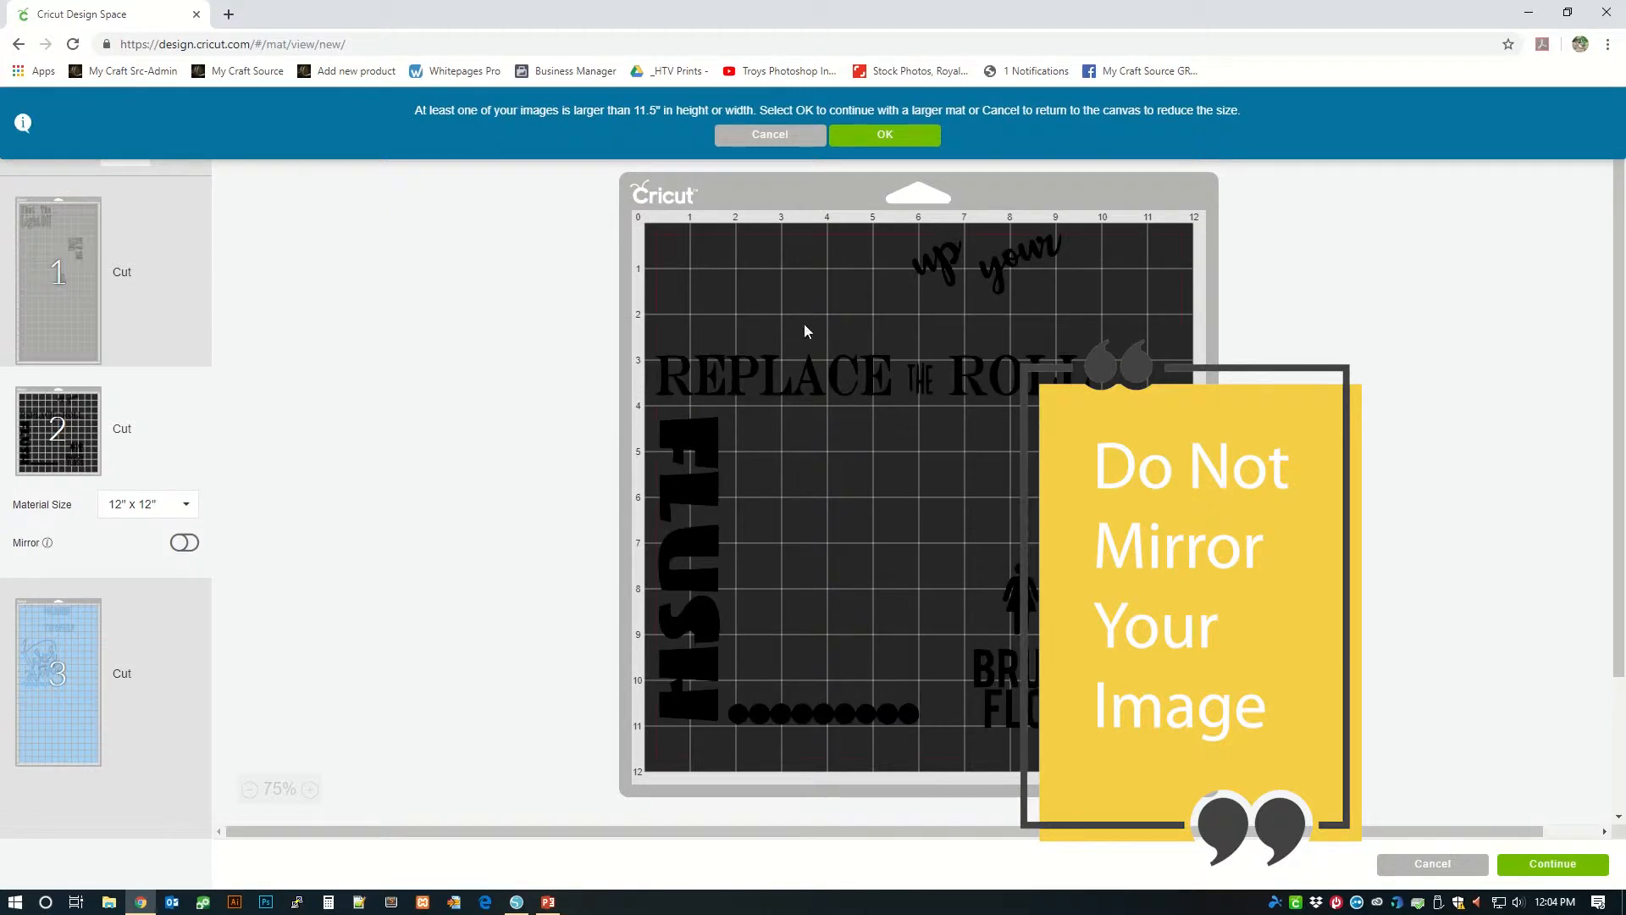